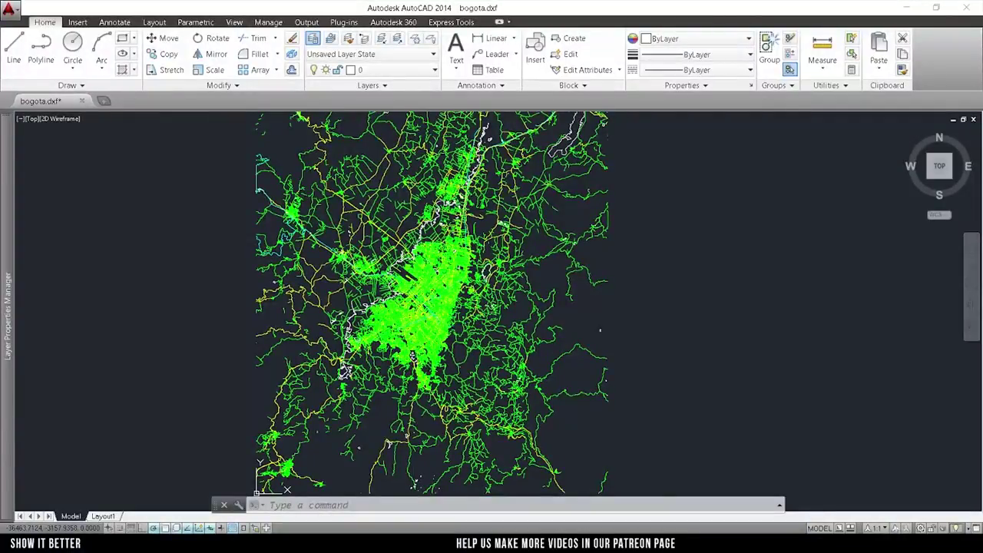
- Switch the Bogotá map from the Top view to SW Isometric using the ViewCube
{"action": "left_click", "coordinate": [932, 179]}
{"action": "scroll", "coordinate": [453, 267], "scroll_direction": "up", "scroll_amount": 5}
- Draw a large circle centred on the central street district of the map
{"action": "scroll", "coordinate": [453, 267], "scroll_direction": "up", "scroll_amount": 2}
{"action": "scroll", "coordinate": [453, 267], "scroll_direction": "up", "scroll_amount": 2}
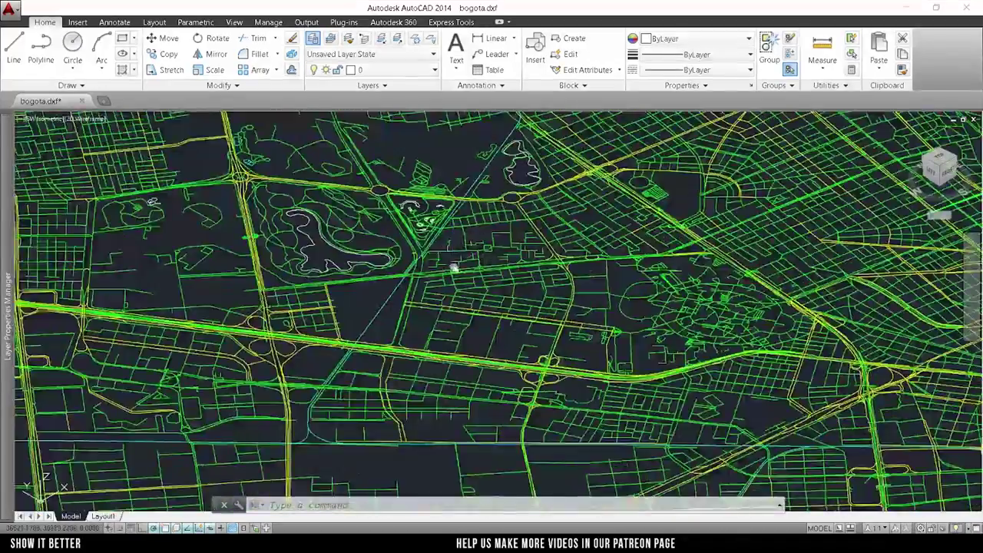
{"action": "scroll", "coordinate": [507, 315], "scroll_direction": "down", "scroll_amount": 3}
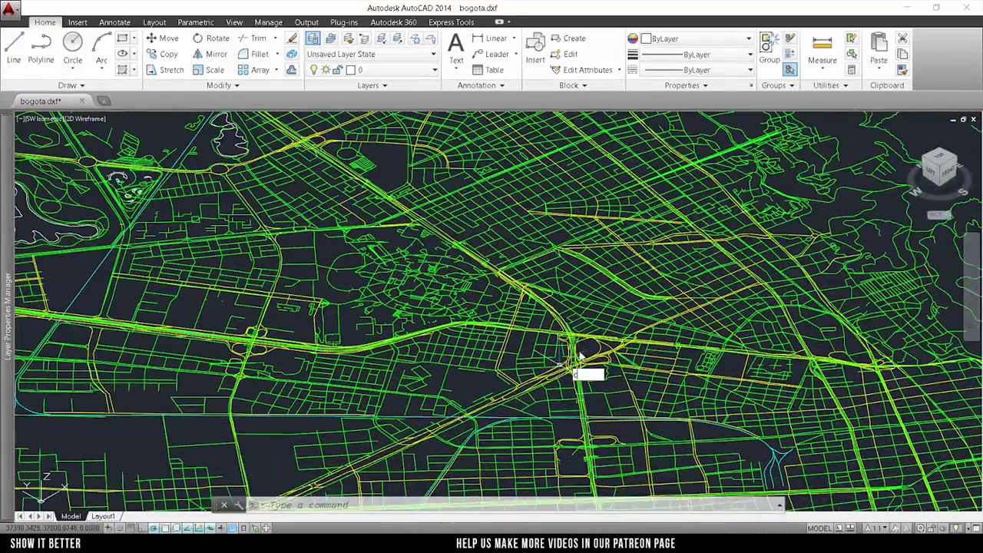
{"action": "key", "text": "Return"}
{"action": "left_click", "coordinate": [587, 347]}
{"action": "scroll", "coordinate": [280, 311], "scroll_direction": "down", "scroll_amount": 2}
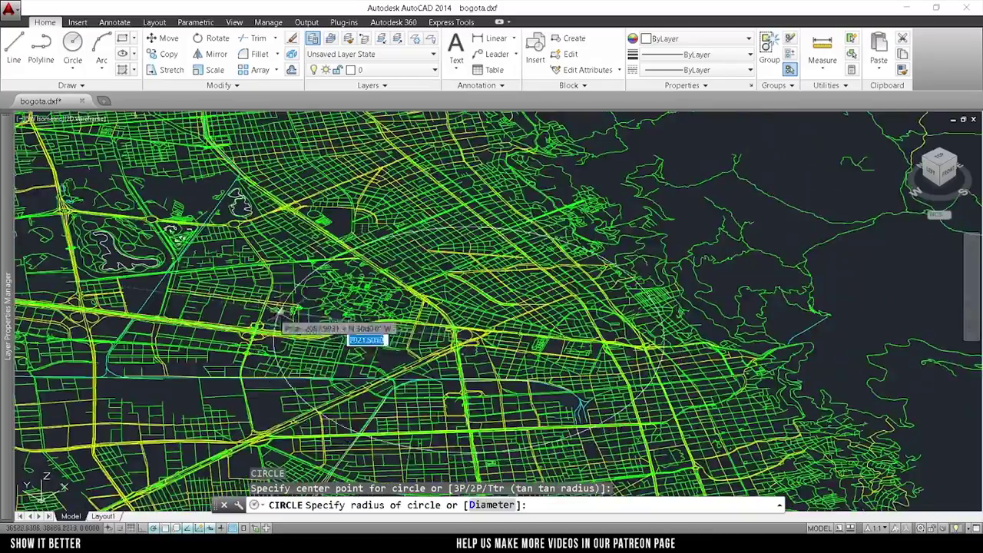
{"action": "scroll", "coordinate": [349, 322], "scroll_direction": "down", "scroll_amount": 1}
{"action": "scroll", "coordinate": [353, 322], "scroll_direction": "up", "scroll_amount": 1}
{"action": "left_click", "coordinate": [361, 325]}
{"action": "scroll", "coordinate": [361, 325], "scroll_direction": "down", "scroll_amount": 1}
{"action": "scroll", "coordinate": [380, 314], "scroll_direction": "up", "scroll_amount": 2}
{"action": "scroll", "coordinate": [359, 253], "scroll_direction": "up", "scroll_amount": 1}
{"action": "scroll", "coordinate": [360, 253], "scroll_direction": "up", "scroll_amount": 1}
{"action": "scroll", "coordinate": [359, 254], "scroll_direction": "up", "scroll_amount": 1}
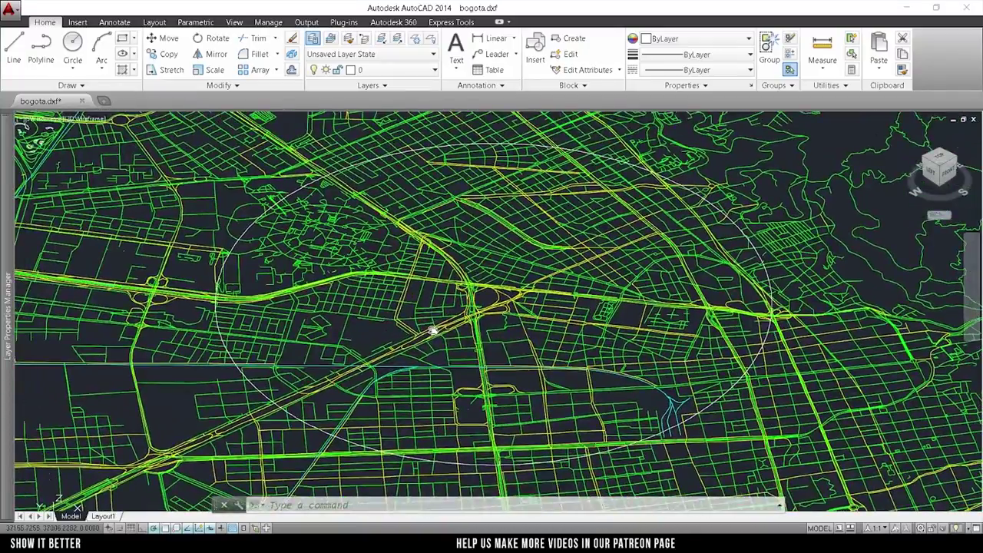
- Start the TRIM command and cancel it without trimming
{"action": "type", "text": "tr"}
{"action": "key", "text": "Return"}
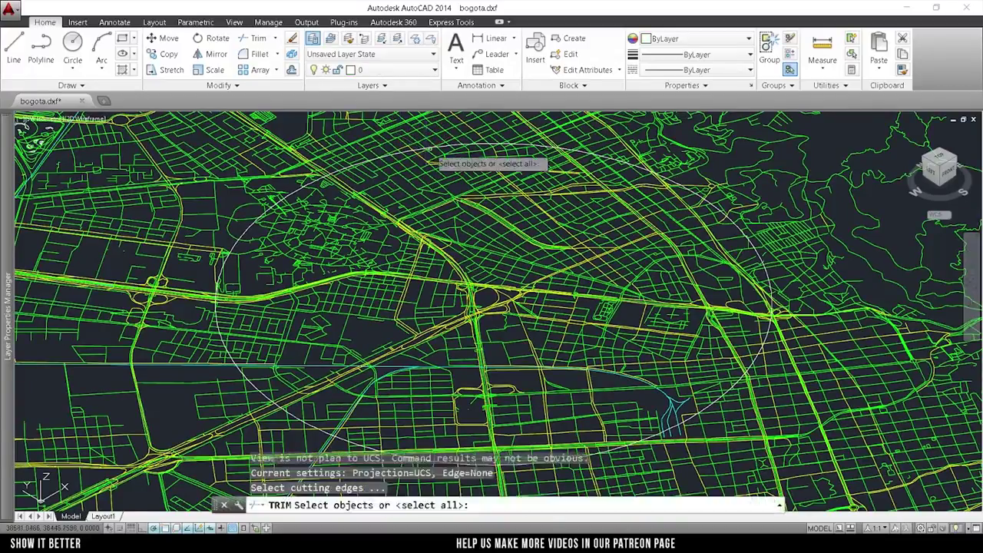
{"action": "key", "text": "Escape"}
{"action": "left_click", "coordinate": [371, 68]}
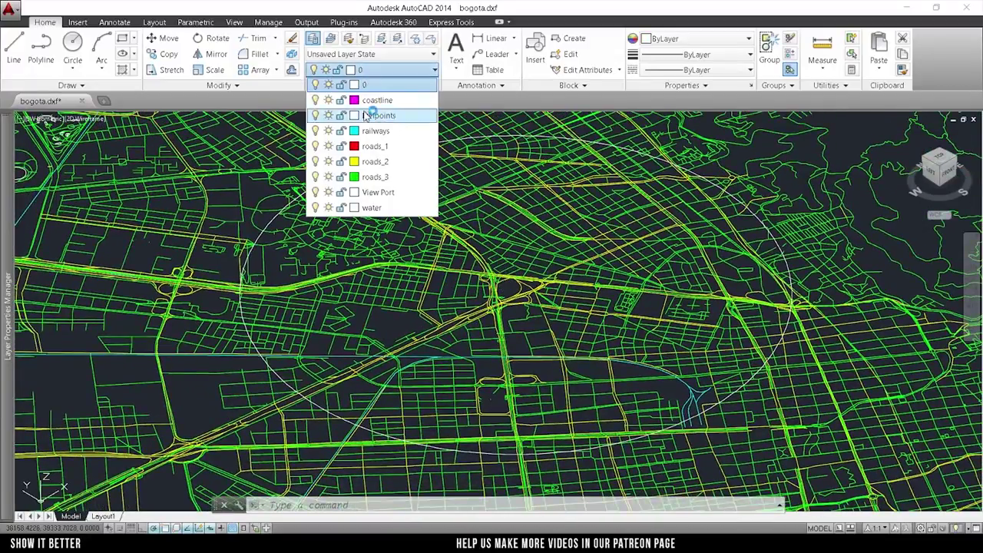
- Turn water and roads_1 back on, toggle roads_2 and roads_3, and make railways current
{"action": "left_click", "coordinate": [315, 207]}
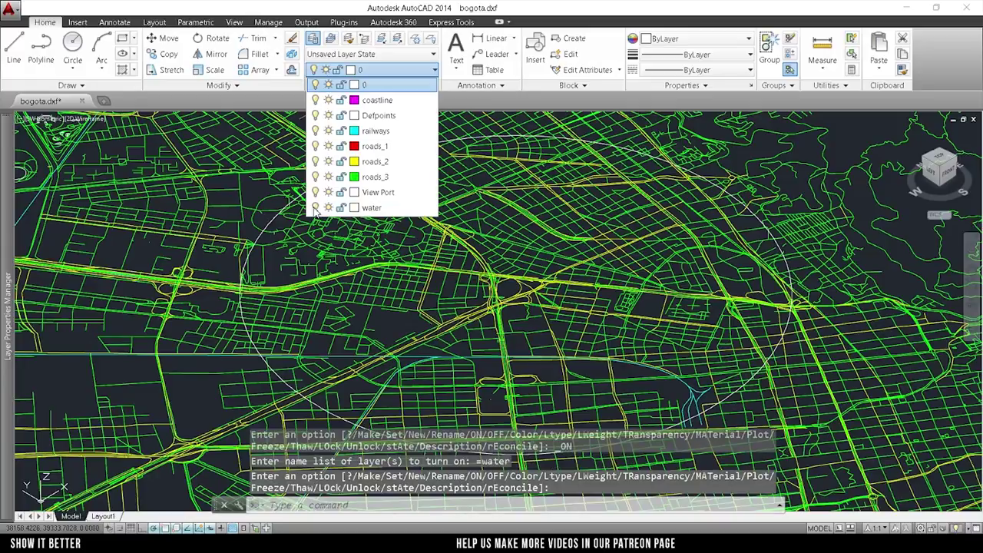
{"action": "left_click", "coordinate": [315, 176]}
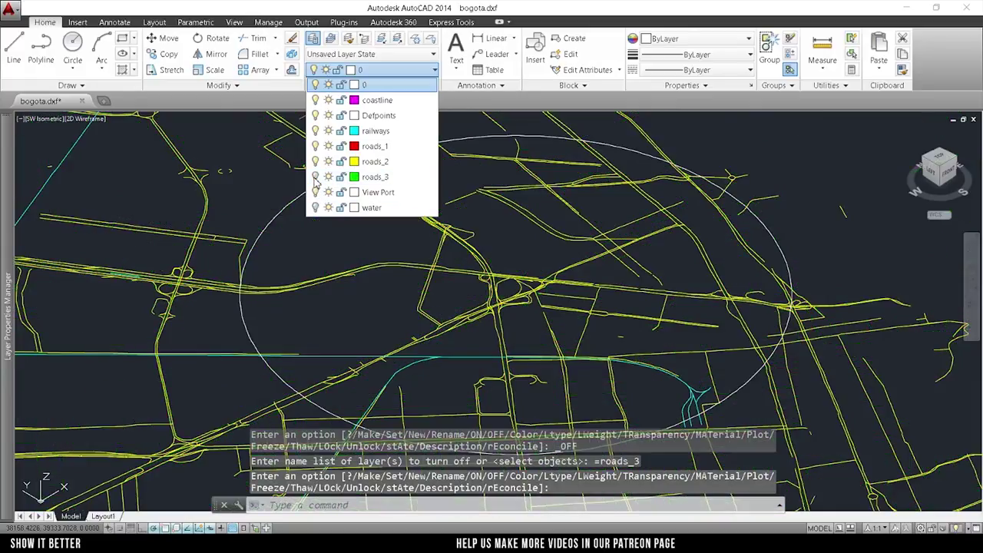
{"action": "left_click", "coordinate": [315, 161]}
{"action": "left_click", "coordinate": [315, 161]}
{"action": "left_click", "coordinate": [315, 146]}
{"action": "left_click", "coordinate": [360, 130]}
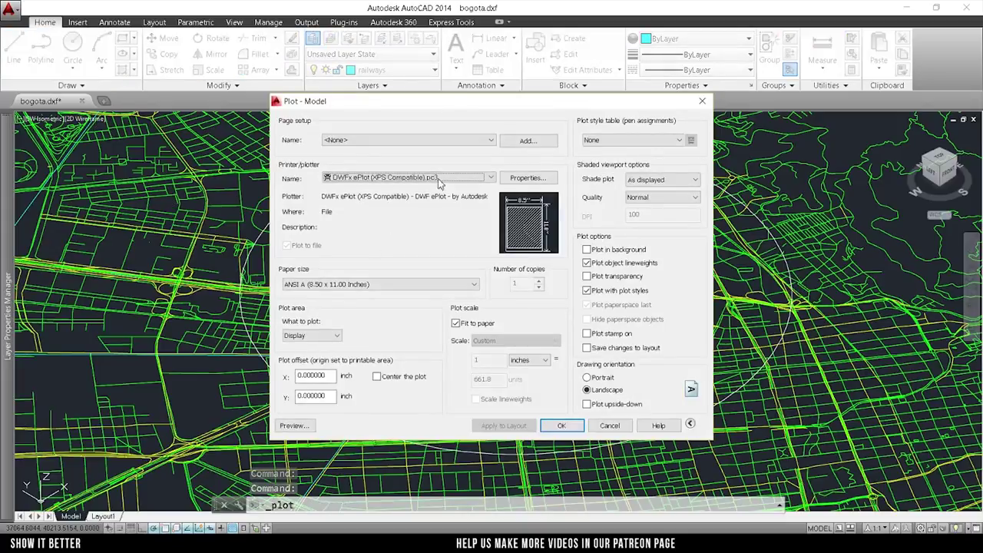
- Plot the full map to 1.pdf via Microsoft Print to PDF on A3 paper
{"action": "left_click", "coordinate": [439, 180]}
{"action": "left_click", "coordinate": [384, 228]}
{"action": "left_click", "coordinate": [428, 284]}
{"action": "left_click", "coordinate": [408, 192]}
{"action": "scroll", "coordinate": [407, 180], "scroll_direction": "up", "scroll_amount": 1}
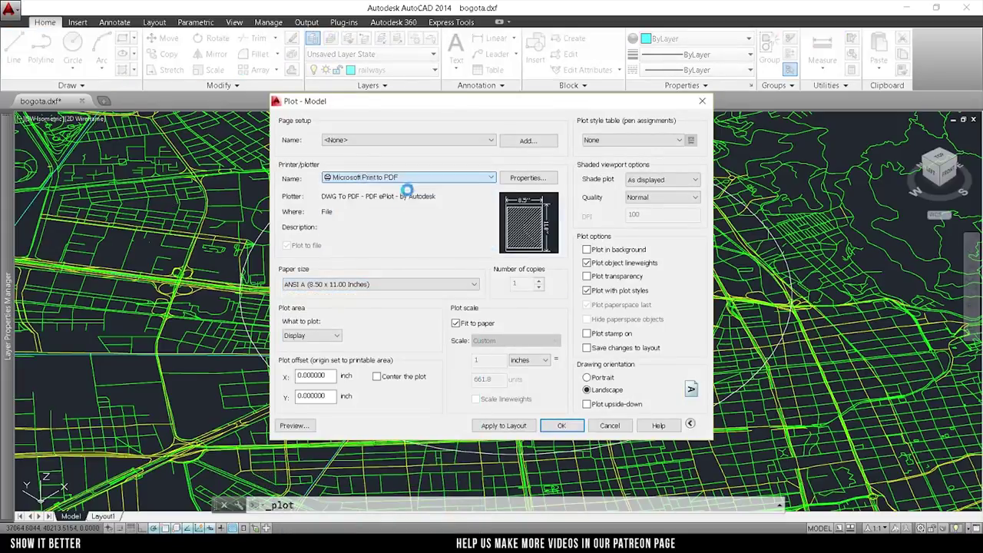
{"action": "left_click", "coordinate": [403, 289]}
{"action": "left_click", "coordinate": [376, 323]}
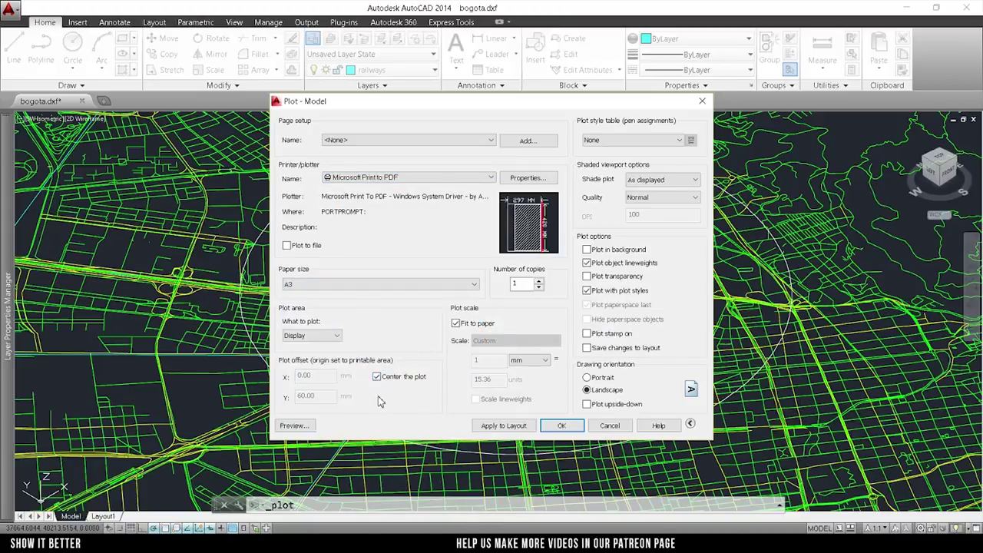
{"action": "key", "text": "Return"}
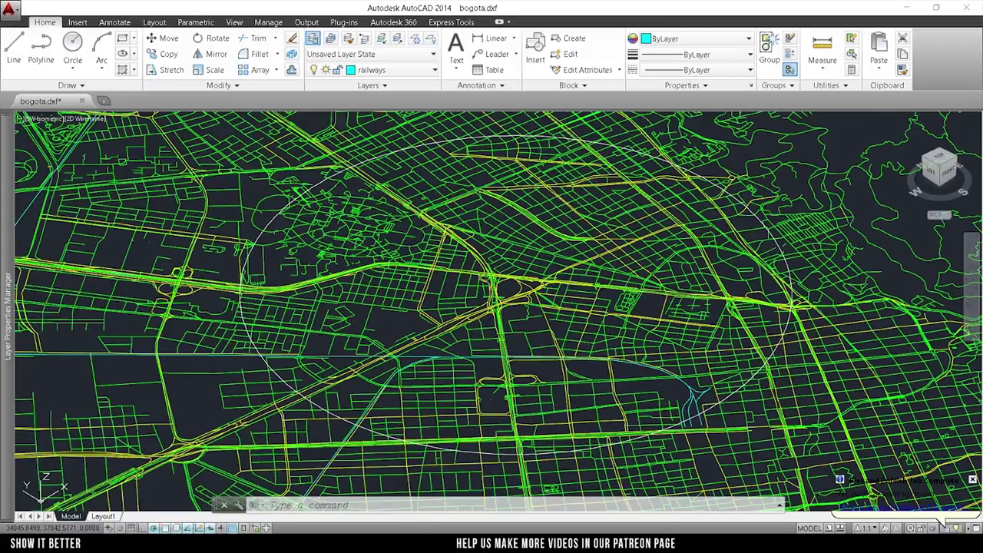
- Close the PDF preview and turn off the roads_3 and roads_2 layers
{"action": "scroll", "coordinate": [537, 276], "scroll_direction": "down", "scroll_amount": 5}
{"action": "scroll", "coordinate": [571, 268], "scroll_direction": "down", "scroll_amount": 5}
{"action": "scroll", "coordinate": [575, 268], "scroll_direction": "down", "scroll_amount": 3}
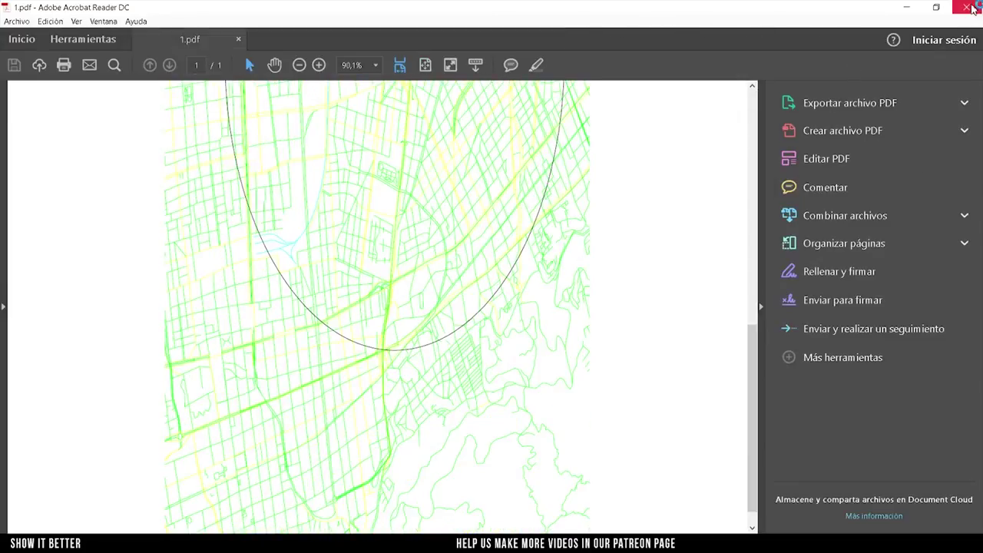
{"action": "left_click", "coordinate": [971, 8]}
{"action": "left_click", "coordinate": [345, 70]}
{"action": "left_click", "coordinate": [315, 177]}
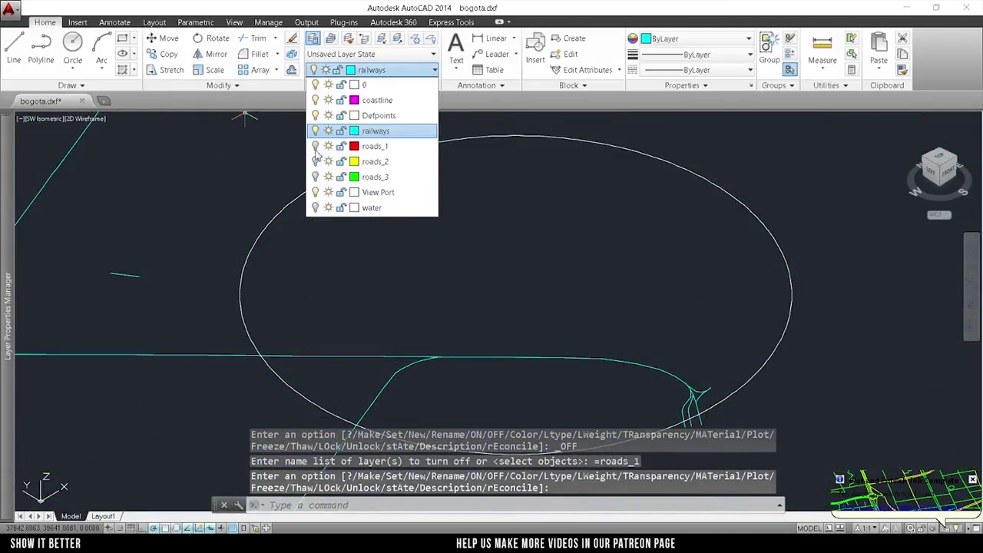
- Turn off railways and plot roads_2 alone as a centred A3 PDF via Microsoft Print to PDF
{"action": "left_click", "coordinate": [315, 132]}
{"action": "left_click", "coordinate": [361, 255]}
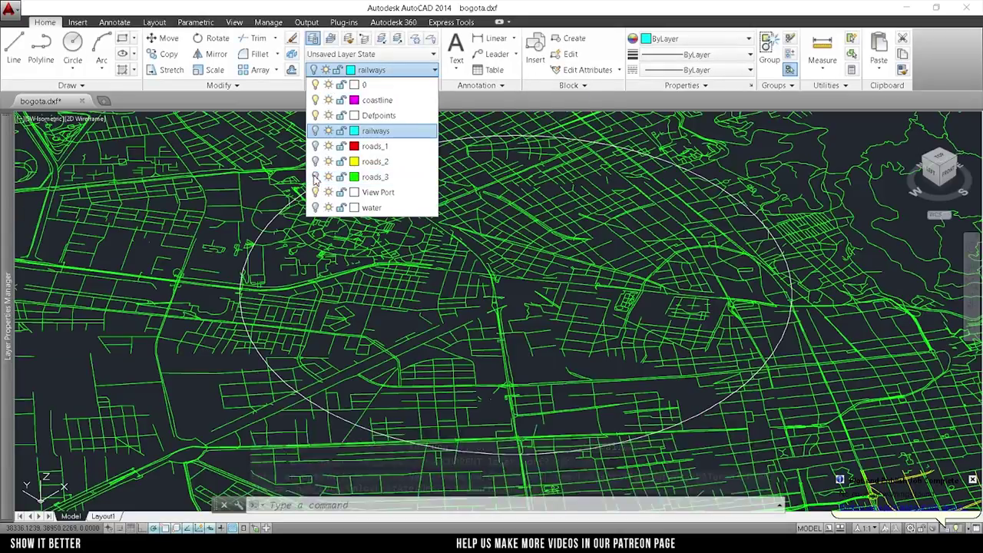
{"action": "key", "text": "ctrl+p"}
{"action": "left_click", "coordinate": [355, 178]}
{"action": "left_click", "coordinate": [355, 188]}
{"action": "left_click", "coordinate": [384, 284]}
{"action": "left_click", "coordinate": [336, 338]}
{"action": "left_click", "coordinate": [377, 377]}
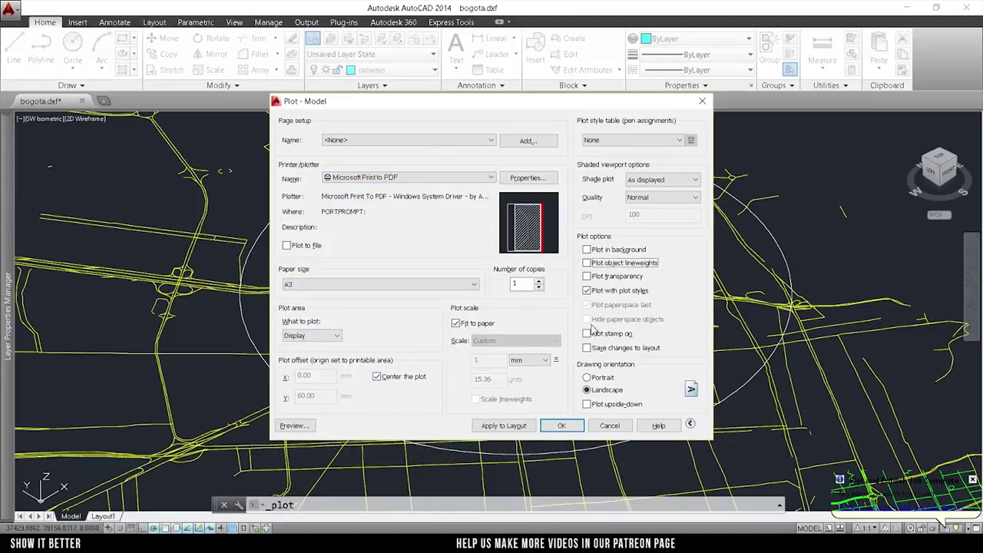
{"action": "left_click", "coordinate": [561, 425]}
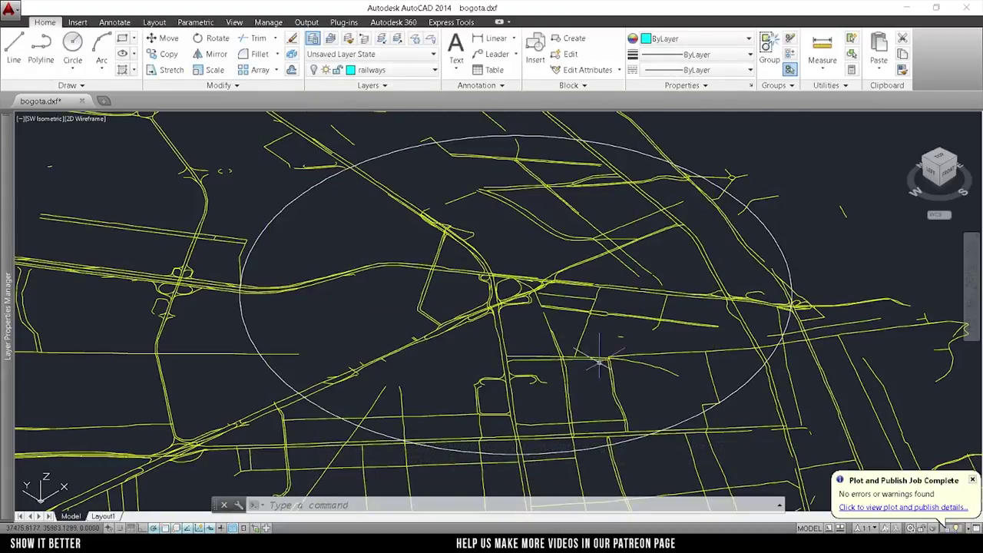
- Show only roads_3 and plot it as an A3 PDF via Microsoft Print to PDF
{"action": "left_click", "coordinate": [385, 72]}
{"action": "left_click", "coordinate": [315, 162]}
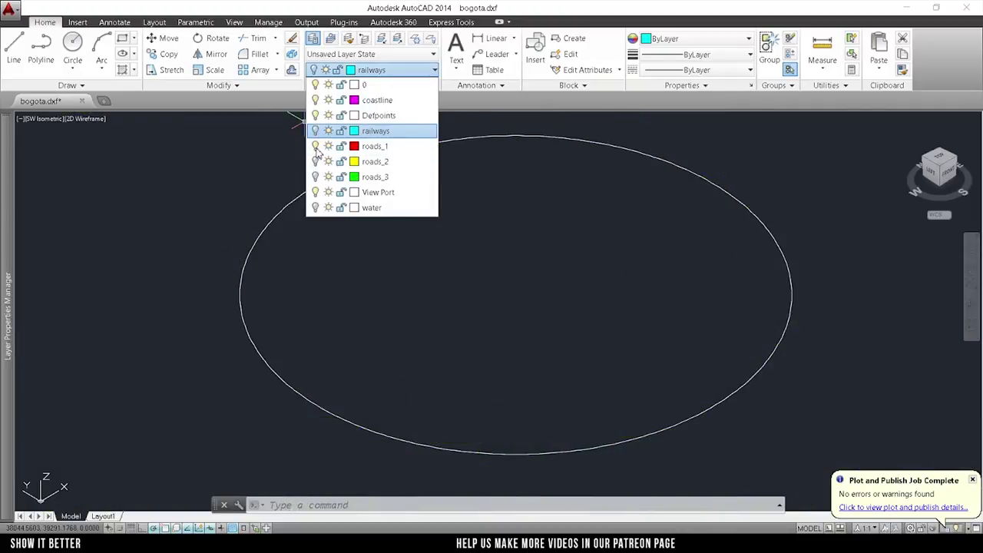
{"action": "left_click", "coordinate": [225, 244]}
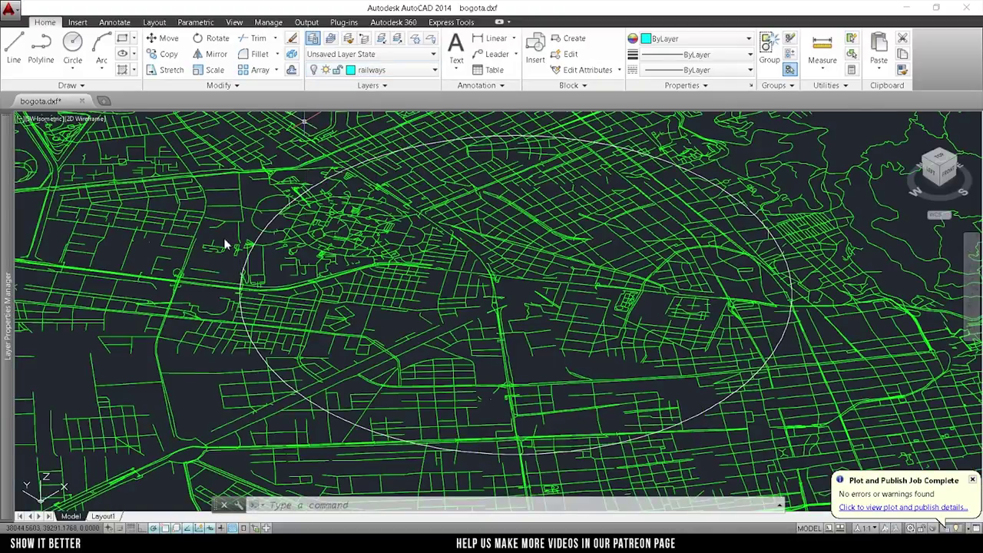
{"action": "key", "text": "ctrl+p"}
{"action": "left_click", "coordinate": [384, 178]}
{"action": "left_click", "coordinate": [368, 196]}
{"action": "left_click", "coordinate": [384, 178]}
{"action": "left_click", "coordinate": [368, 201]}
{"action": "left_click", "coordinate": [332, 285]}
{"action": "left_click", "coordinate": [291, 328]}
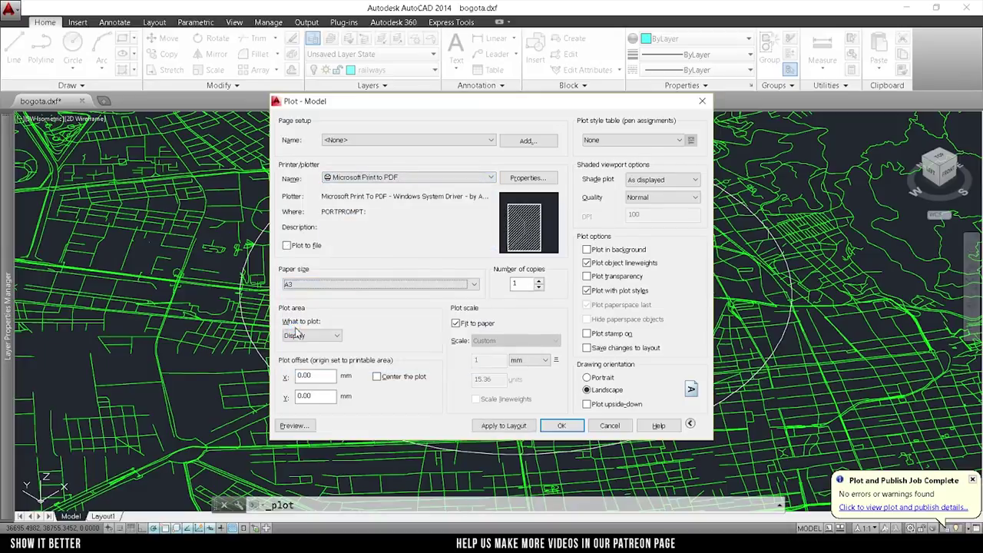
{"action": "left_click", "coordinate": [559, 425]}
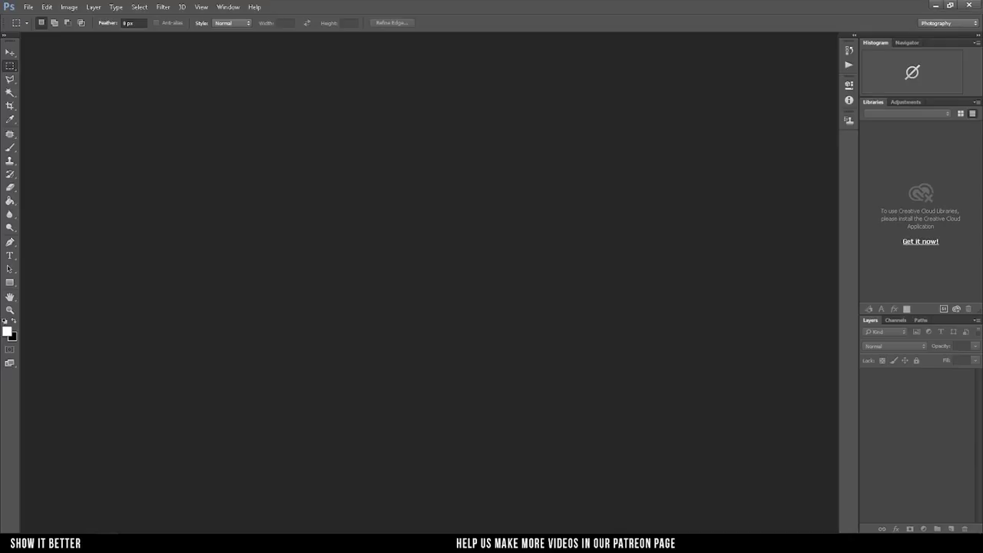
- Import 1.pdf and place the other two plotted PDFs above it as layers 2 and 3
{"action": "left_click_drag", "start_coordinate": [498, 323], "coordinate": [499, 326]}
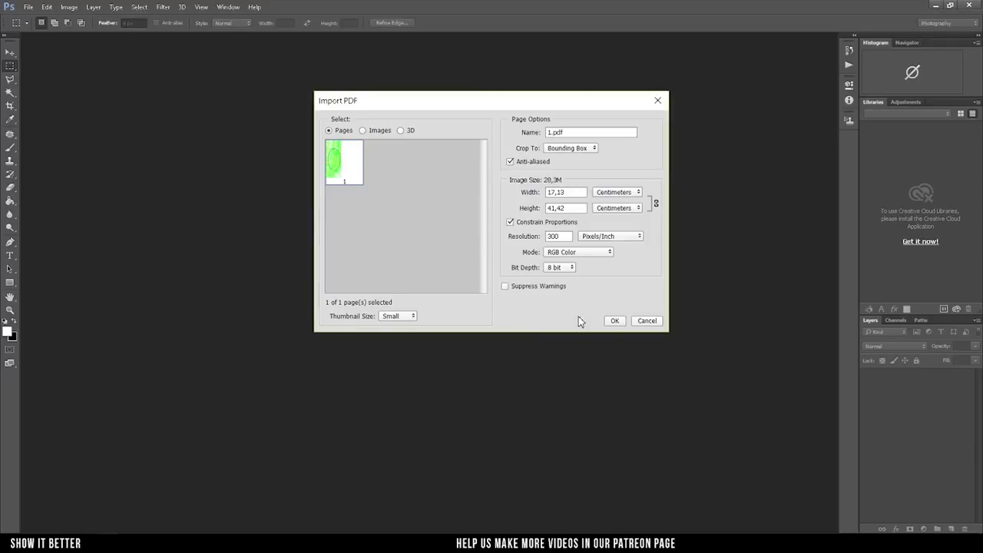
{"action": "left_click", "coordinate": [614, 321]}
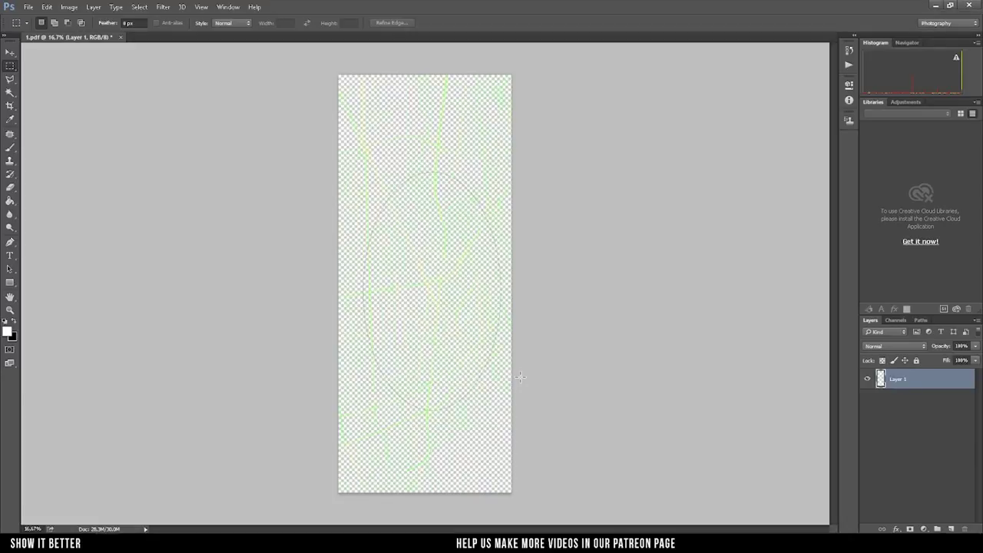
{"action": "key", "text": "Return"}
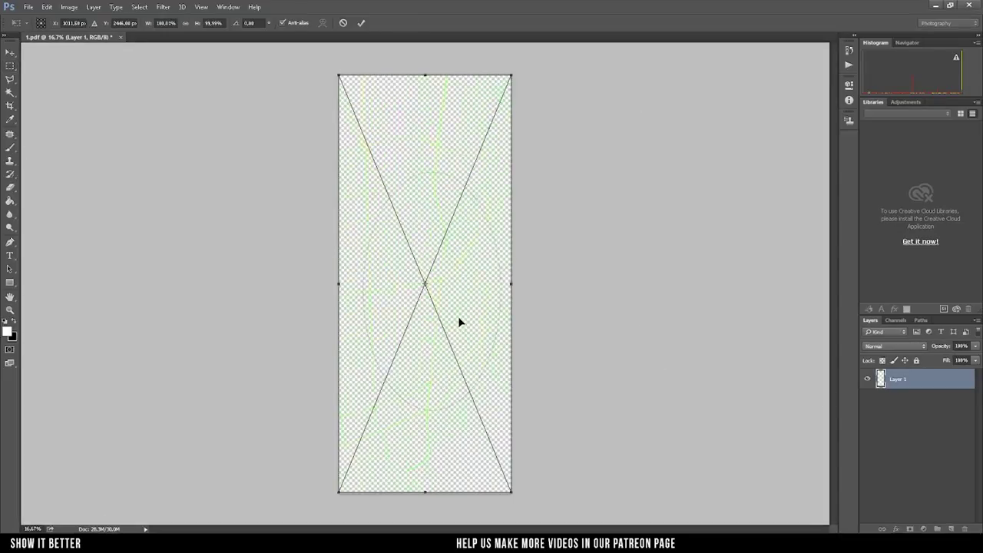
{"action": "key", "text": "Return"}
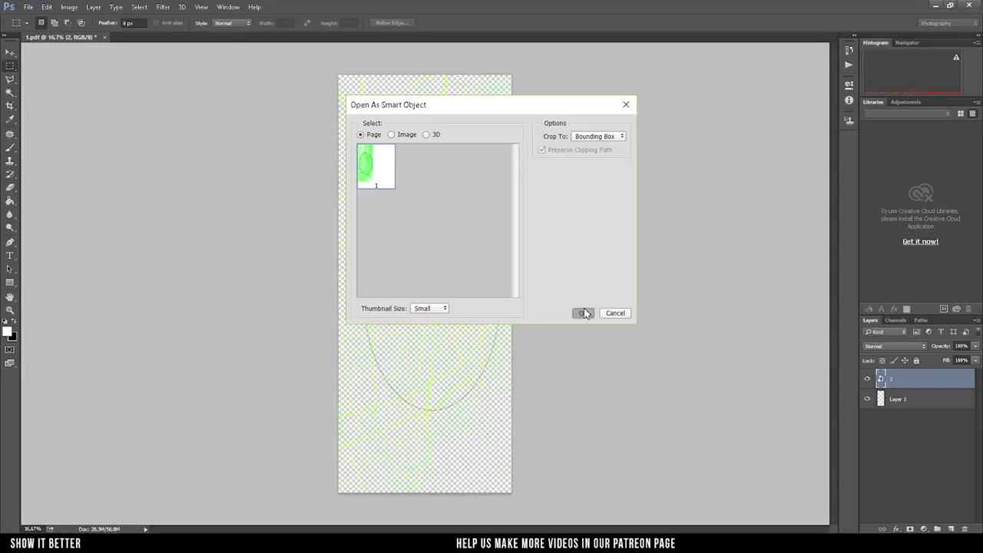
{"action": "key", "text": "Return"}
{"action": "key", "text": "Return"}
{"action": "left_click", "coordinate": [69, 7]}
{"action": "mouse_move", "coordinate": [95, 125]}
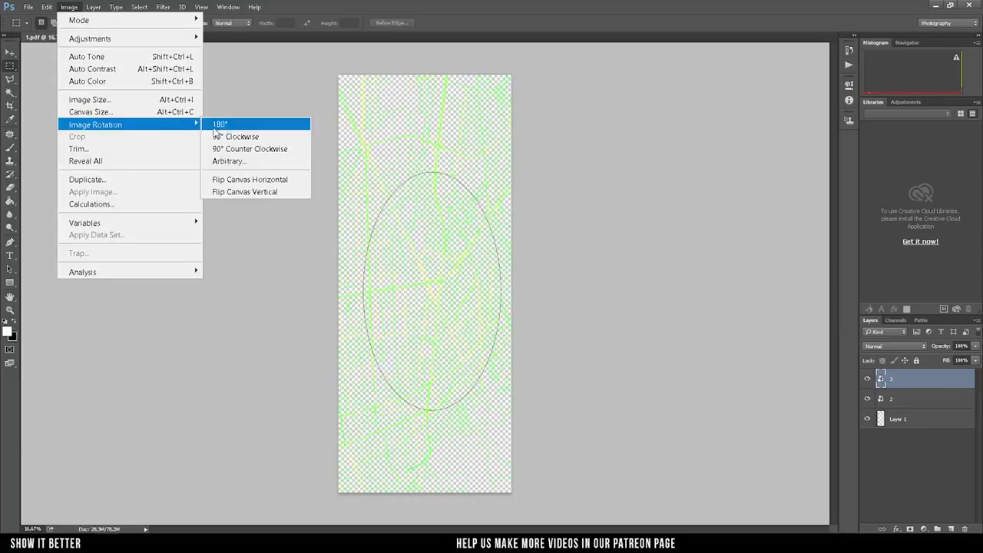
- Rotate the canvas 90° into landscape
{"action": "left_click", "coordinate": [231, 138]}
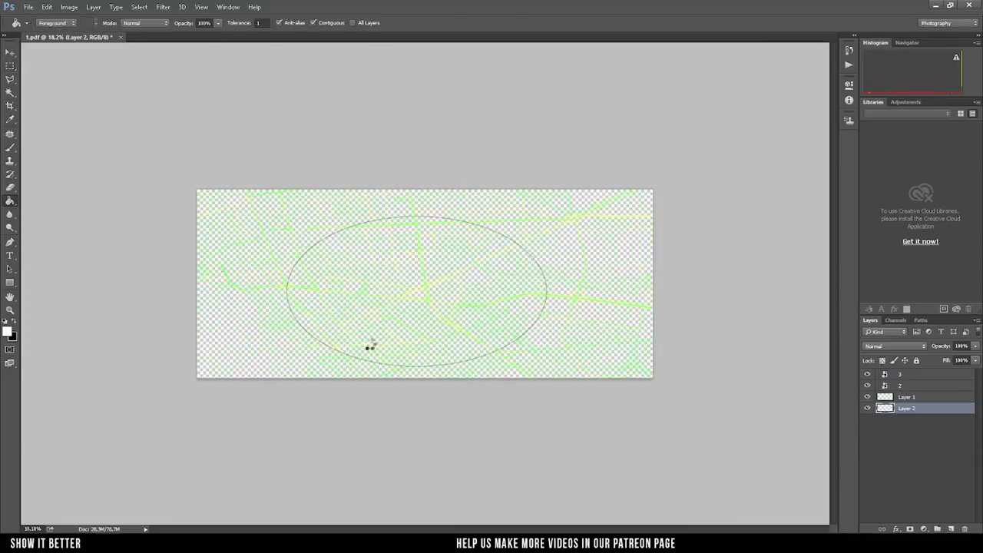
{"action": "left_click", "coordinate": [70, 7]}
{"action": "left_click", "coordinate": [360, 240]}
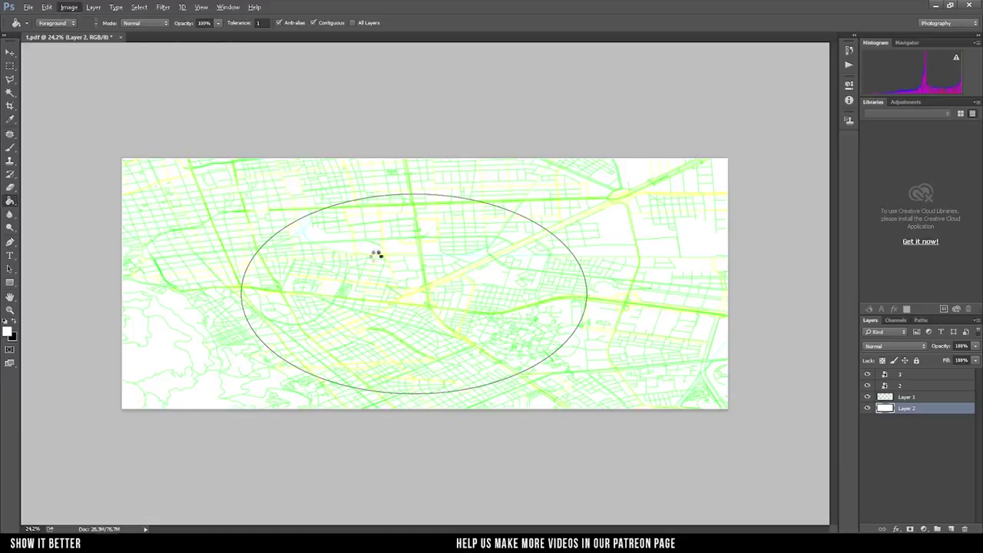
- Extend the canvas far upward above the map with the Crop tool
{"action": "key", "text": "c"}
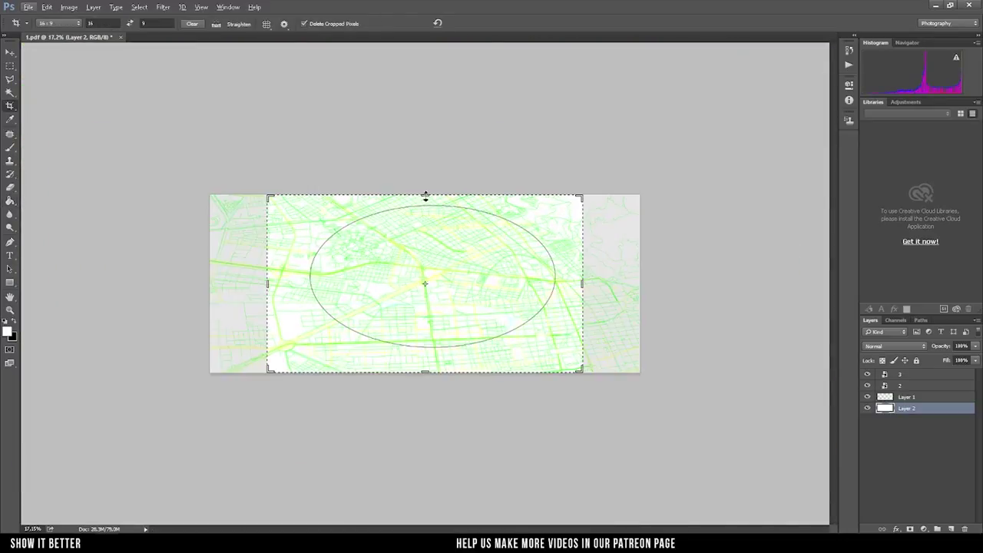
{"action": "left_click_drag", "start_coordinate": [424, 193], "coordinate": [425, 105]}
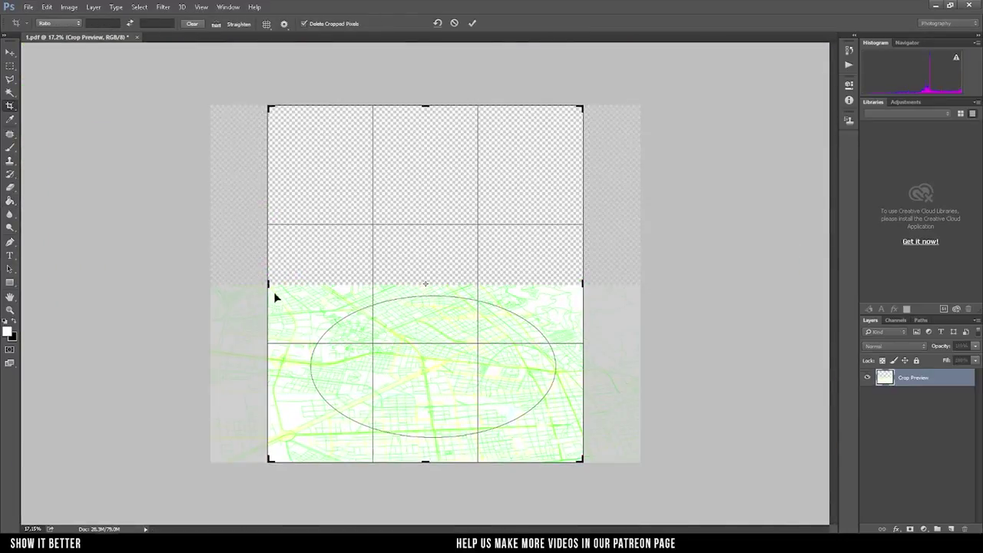
{"action": "left_click_drag", "start_coordinate": [581, 284], "coordinate": [615, 282]}
{"action": "left_click_drag", "start_coordinate": [428, 103], "coordinate": [424, 92]}
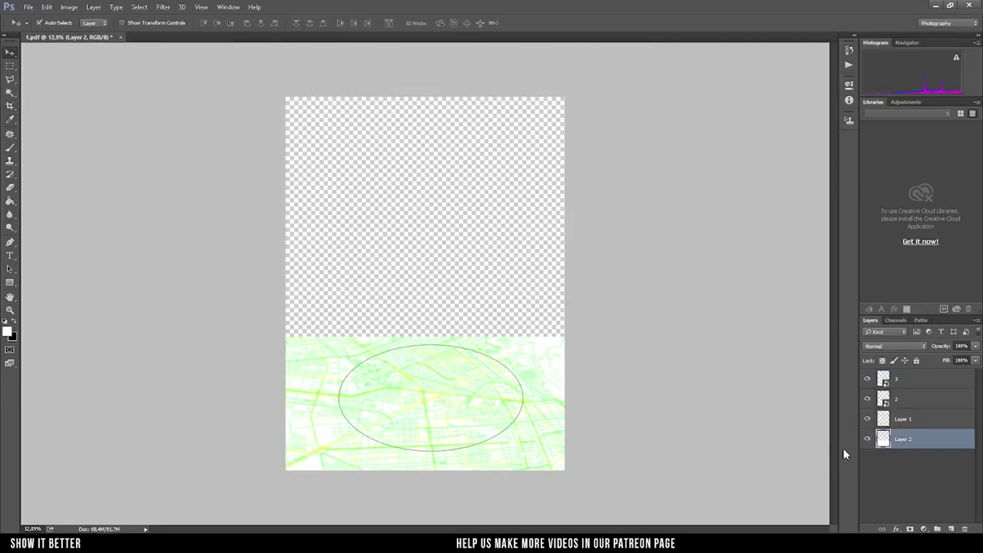
{"action": "left_click", "coordinate": [470, 312]}
{"action": "right_click", "coordinate": [593, 358]}
- Fill the empty top canvas area with white
{"action": "left_click", "coordinate": [606, 367]}
{"action": "scroll", "coordinate": [445, 417], "scroll_direction": "up", "scroll_amount": 3}
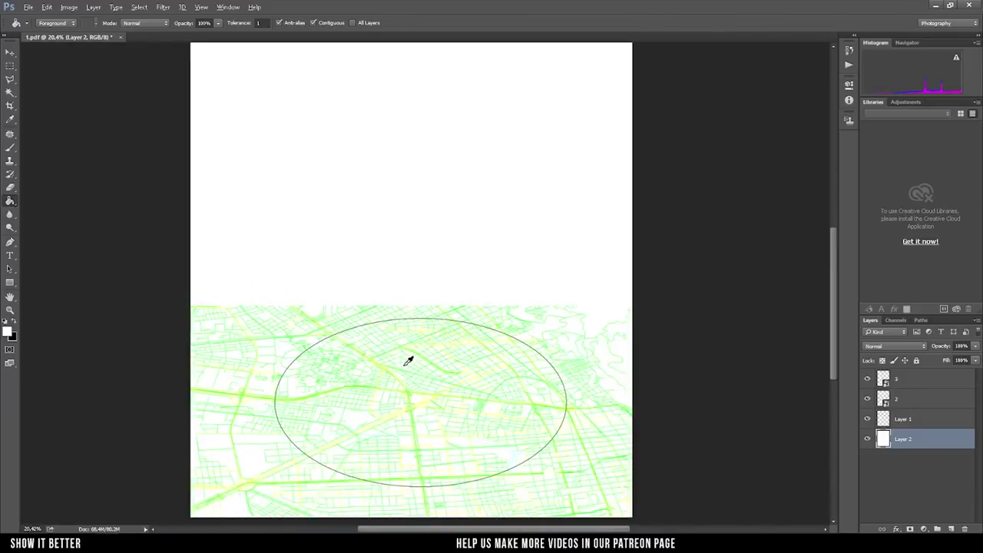
{"action": "scroll", "coordinate": [406, 350], "scroll_direction": "down", "scroll_amount": 1}
{"action": "scroll", "coordinate": [559, 391], "scroll_direction": "up", "scroll_amount": 3}
- Pick a soft round brush sized to about 2769 px
{"action": "key", "text": "b"}
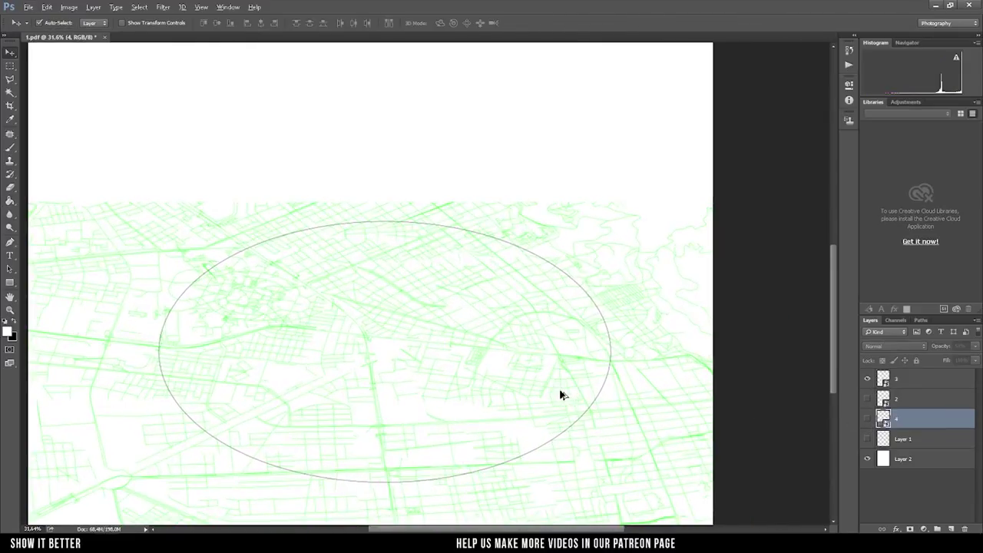
{"action": "right_click", "coordinate": [385, 351]}
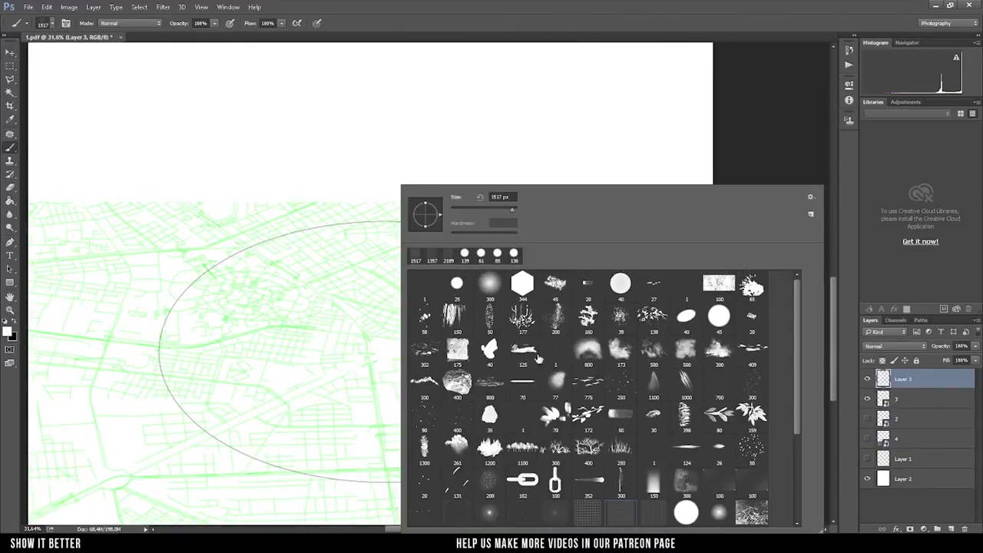
{"action": "left_click", "coordinate": [458, 284]}
{"action": "right_click", "coordinate": [416, 351]}
{"action": "mouse_move", "coordinate": [385, 350]}
{"action": "left_mouse_down"}
{"action": "mouse_move", "coordinate": [416, 351]}
{"action": "mouse_move", "coordinate": [386, 351]}
{"action": "left_mouse_up"}
{"action": "scroll", "coordinate": [384, 351], "scroll_direction": "down", "scroll_amount": 2}
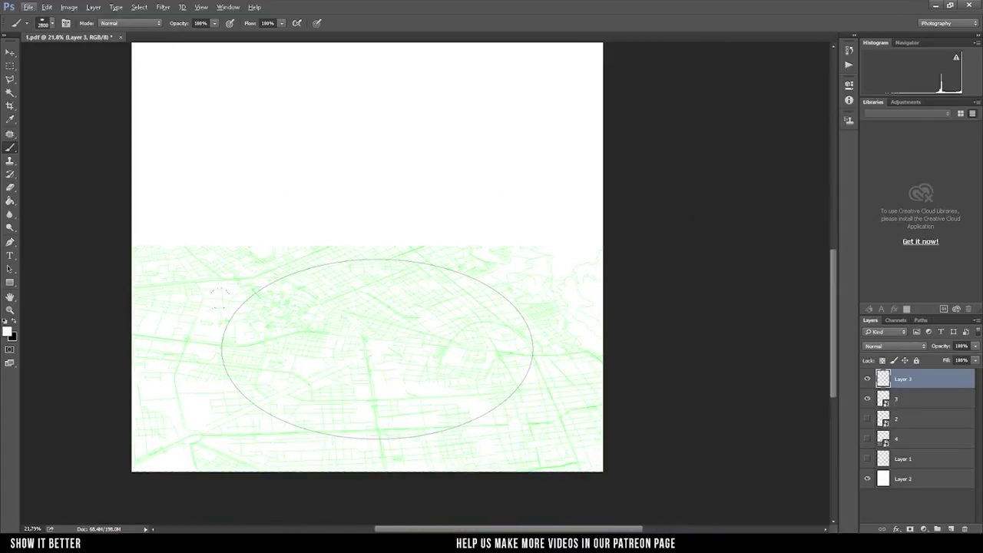
- Hide map layer 3 and add a layer mask to Layer 1
{"action": "left_click", "coordinate": [894, 400]}
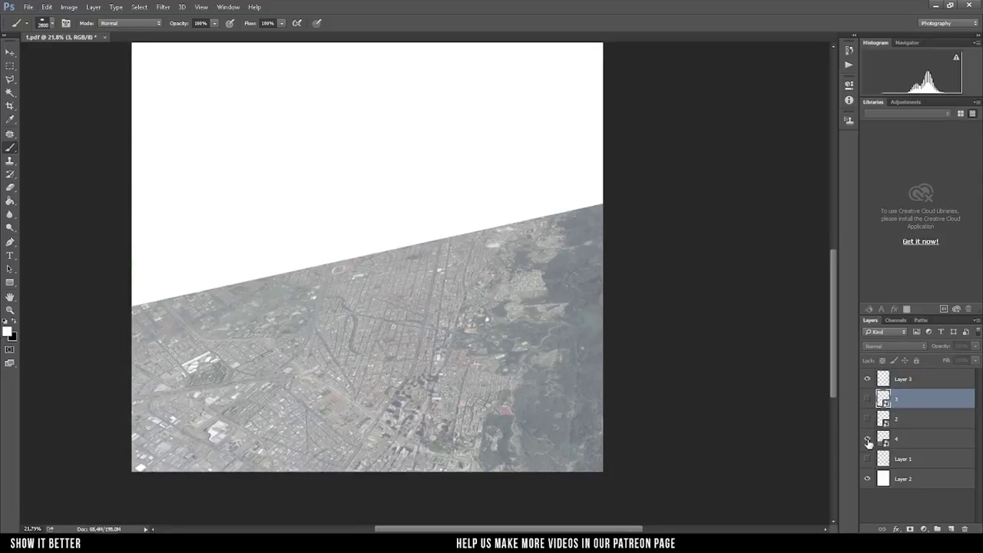
{"action": "left_click", "coordinate": [912, 458]}
{"action": "scroll", "coordinate": [376, 350], "scroll_direction": "up", "scroll_amount": 2}
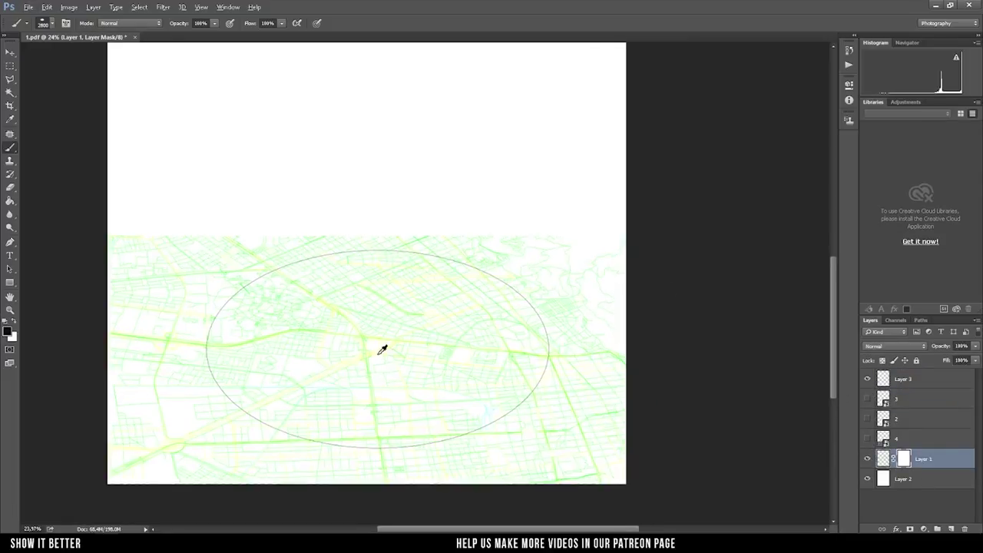
- Mask Layer 1 to the ellipse with an inverted mask, and mask layers 2 and 3 likewise
{"action": "left_click", "coordinate": [377, 348]}
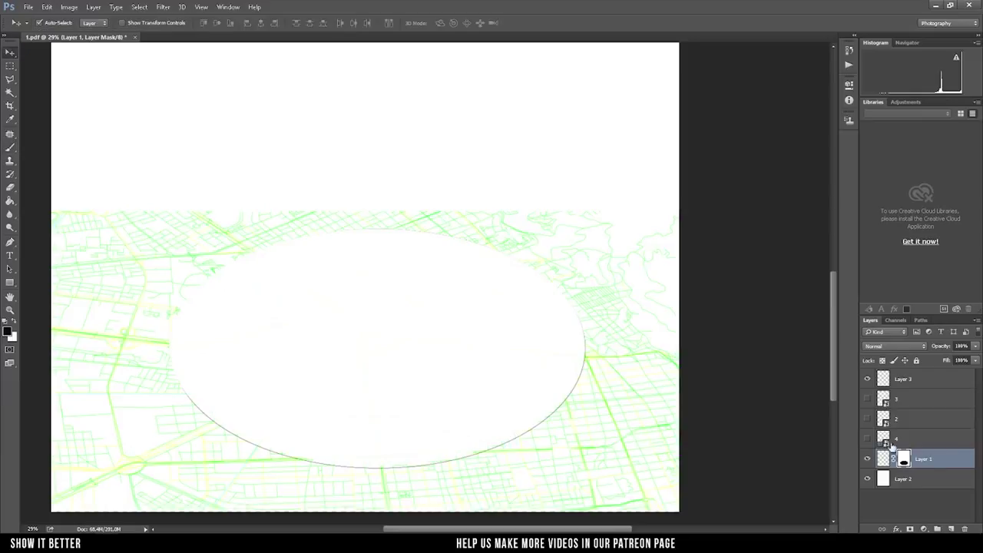
{"action": "key", "text": "ctrl+i"}
{"action": "left_click", "coordinate": [883, 418]}
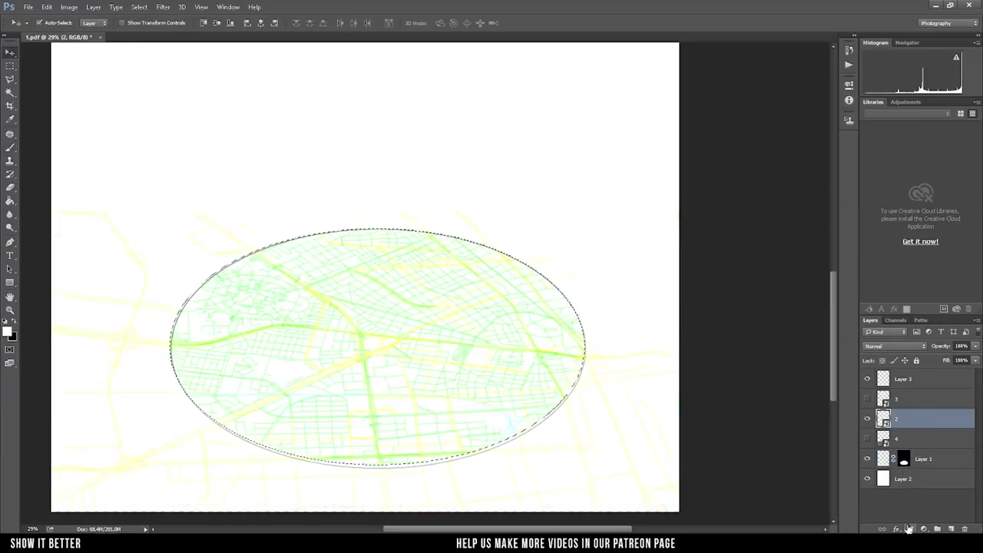
{"action": "left_click", "coordinate": [867, 399]}
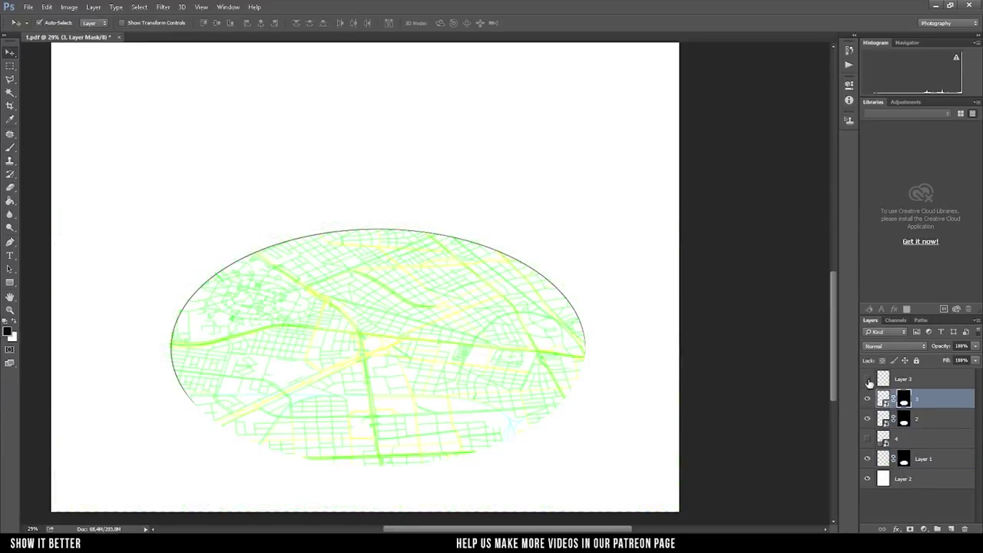
{"action": "scroll", "coordinate": [240, 349], "scroll_direction": "down", "scroll_amount": 2}
{"action": "left_click_drag", "start_coordinate": [463, 424], "coordinate": [476, 338]}
{"action": "key", "text": "ctrl+z"}
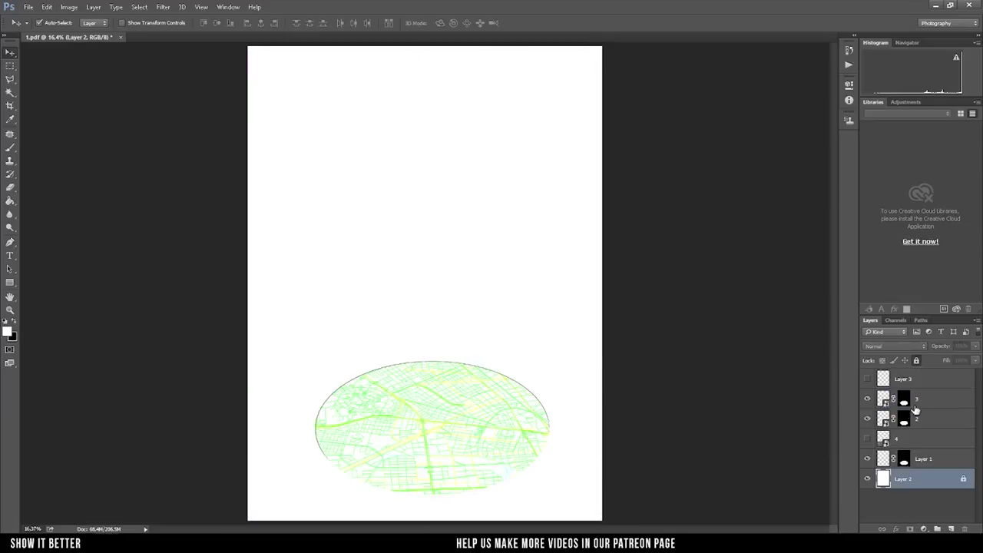
- Move layer 3's disc above the first and layer 2's disc to the top of the page
{"action": "key", "text": "ctrl+t"}
{"action": "left_click_drag", "start_coordinate": [463, 417], "coordinate": [453, 272]}
{"action": "key", "text": "Return"}
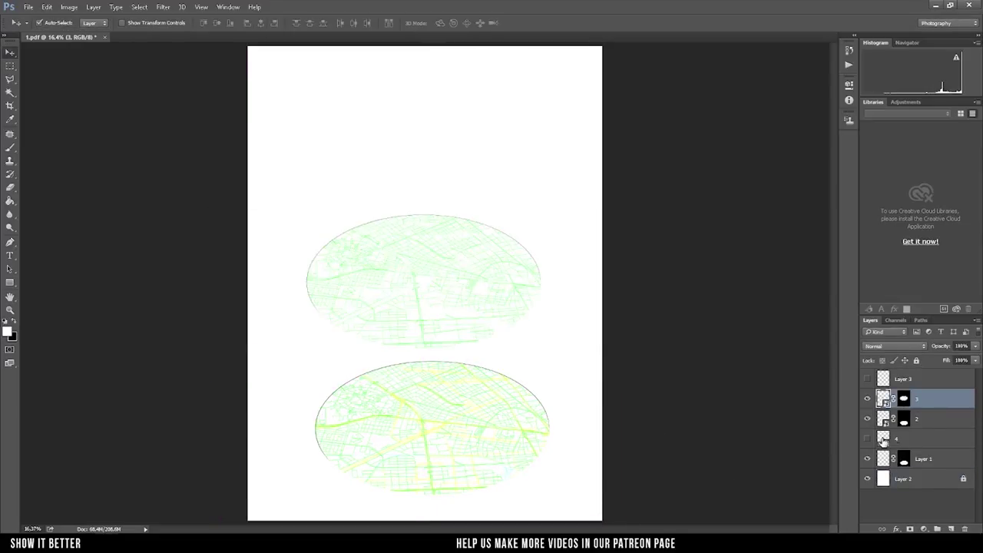
{"action": "left_click", "coordinate": [921, 420]}
{"action": "key", "text": "ctrl+t"}
{"action": "left_click_drag", "start_coordinate": [507, 389], "coordinate": [494, 130]}
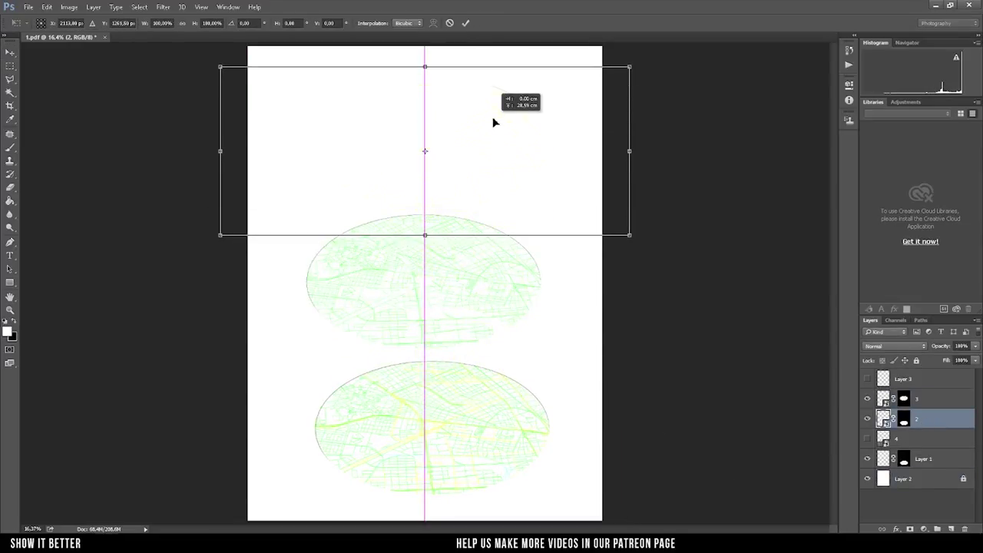
{"action": "key", "text": "Return"}
- Fill the middle ellipse with white on the empty Layer 3
{"action": "scroll", "coordinate": [473, 294], "scroll_direction": "down", "scroll_amount": 1}
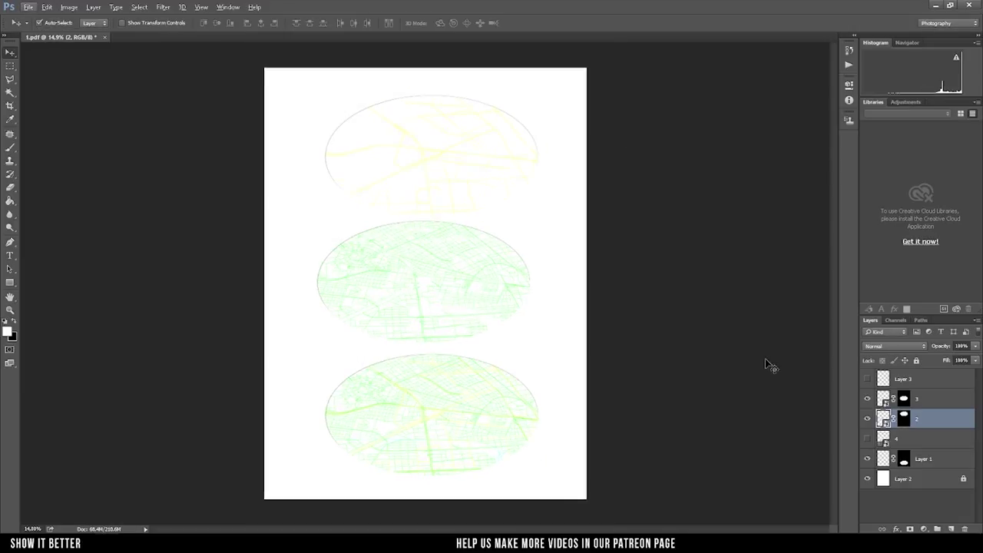
{"action": "left_click", "coordinate": [918, 385]}
{"action": "left_click", "coordinate": [866, 379]}
- Give Layer 3's ellipse a black Outside stroke layer style
{"action": "key", "text": "b"}
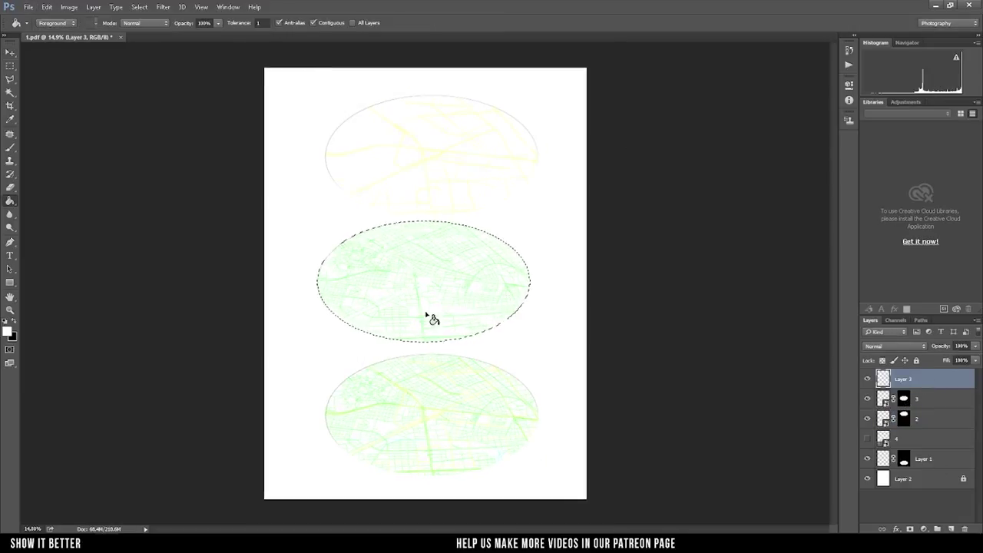
{"action": "left_click_drag", "start_coordinate": [430, 320], "coordinate": [450, 309]}
{"action": "scroll", "coordinate": [450, 309], "scroll_direction": "up", "scroll_amount": 2}
{"action": "key", "text": "v"}
{"action": "right_click", "coordinate": [925, 386]}
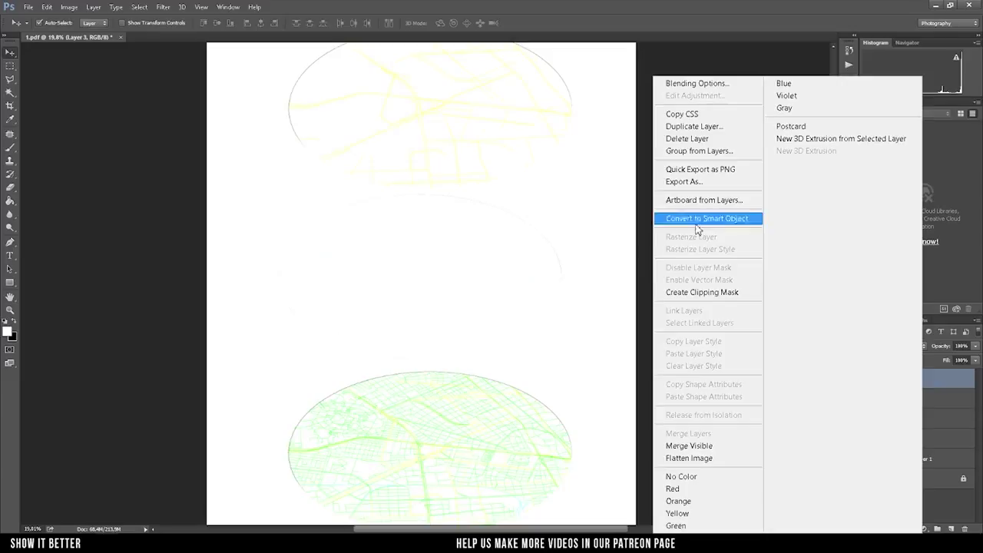
{"action": "key", "text": "Escape"}
{"action": "right_click", "coordinate": [883, 378]}
{"action": "left_click", "coordinate": [845, 116]}
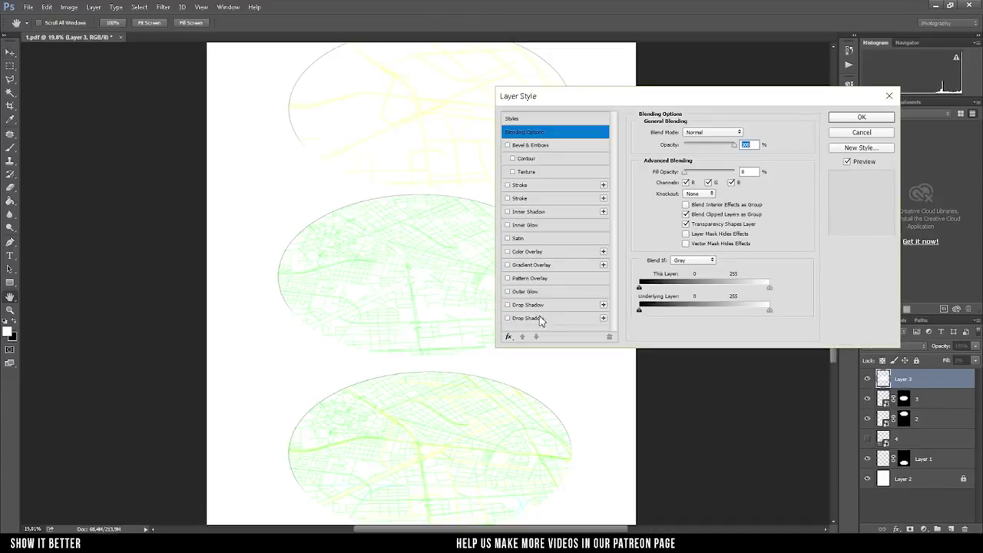
{"action": "left_click", "coordinate": [508, 198]}
{"action": "left_click", "coordinate": [683, 154]}
{"action": "left_click", "coordinate": [662, 213]}
{"action": "left_click", "coordinate": [676, 270]}
{"action": "left_click", "coordinate": [864, 132]}
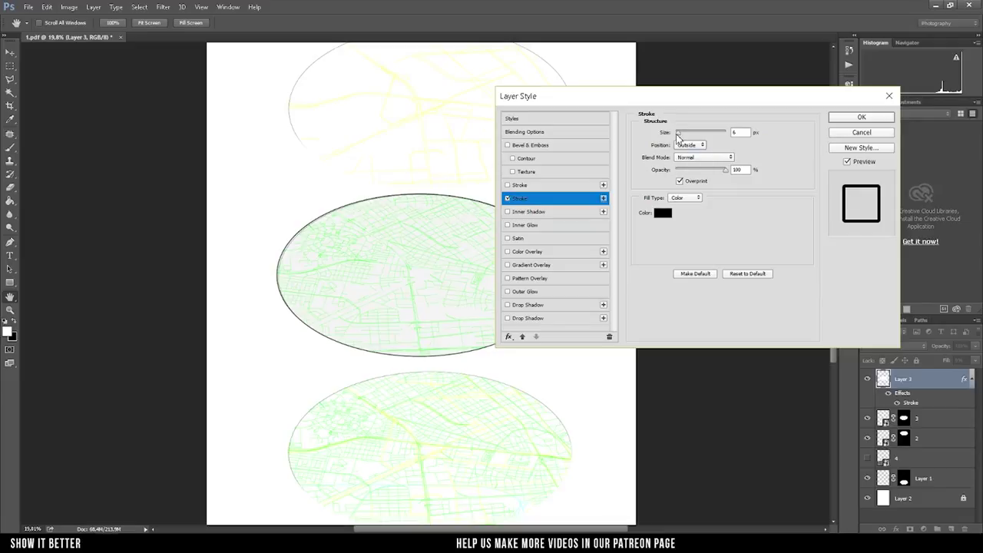
{"action": "left_click", "coordinate": [860, 117]}
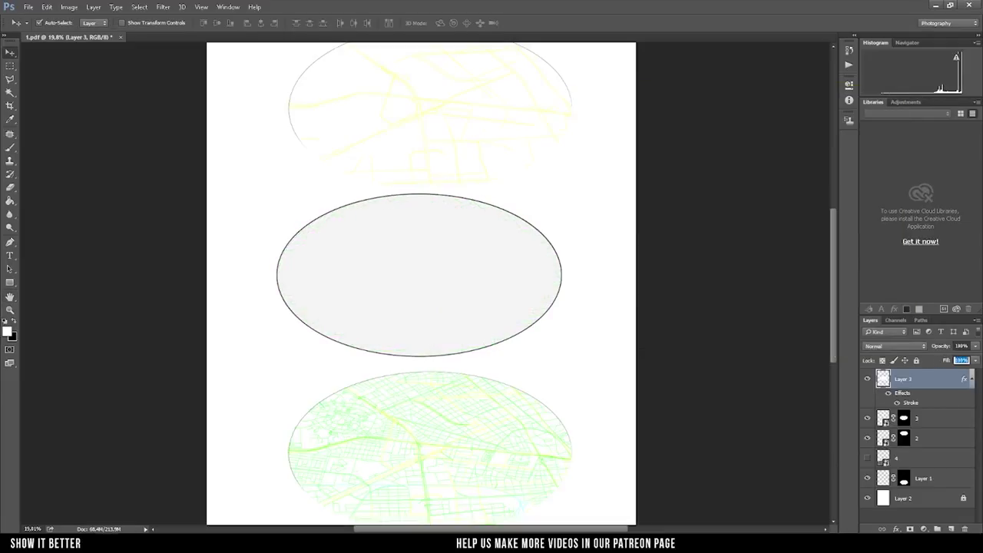
- Duplicate the outlined ellipse and move the copies behind the top and bottom discs
{"action": "left_click_drag", "start_coordinate": [920, 439], "coordinate": [920, 376]}
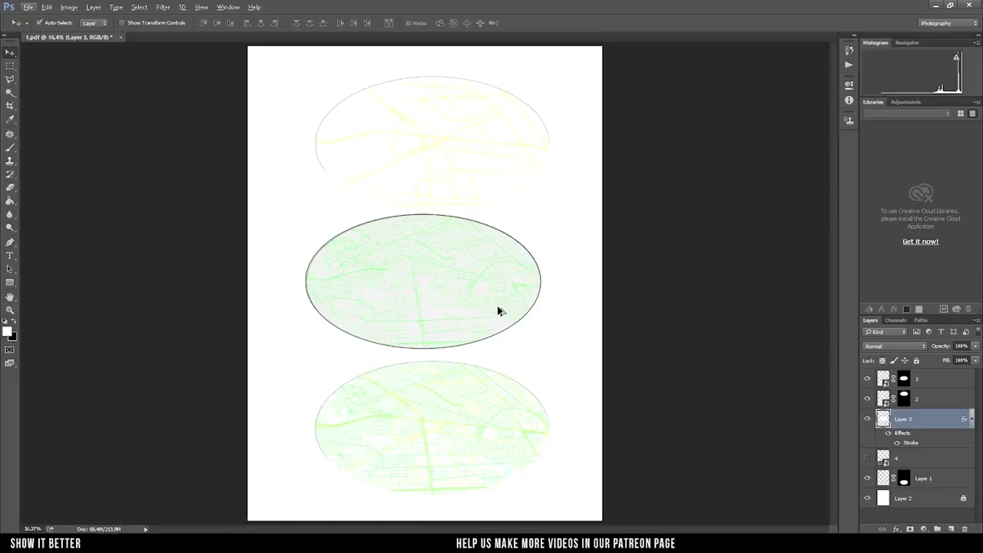
{"action": "key", "text": "ctrl+alt+t"}
{"action": "mouse_move", "coordinate": [499, 309]}
{"action": "left_mouse_down"}
{"action": "mouse_move", "coordinate": [457, 271]}
{"action": "mouse_move", "coordinate": [472, 166]}
{"action": "mouse_move", "coordinate": [517, 145]}
{"action": "mouse_move", "coordinate": [472, 426]}
{"action": "left_mouse_up"}
{"action": "scroll", "coordinate": [471, 166], "scroll_direction": "up", "scroll_amount": 3}
{"action": "key", "text": "Return"}
{"action": "scroll", "coordinate": [517, 165], "scroll_direction": "down", "scroll_amount": 3}
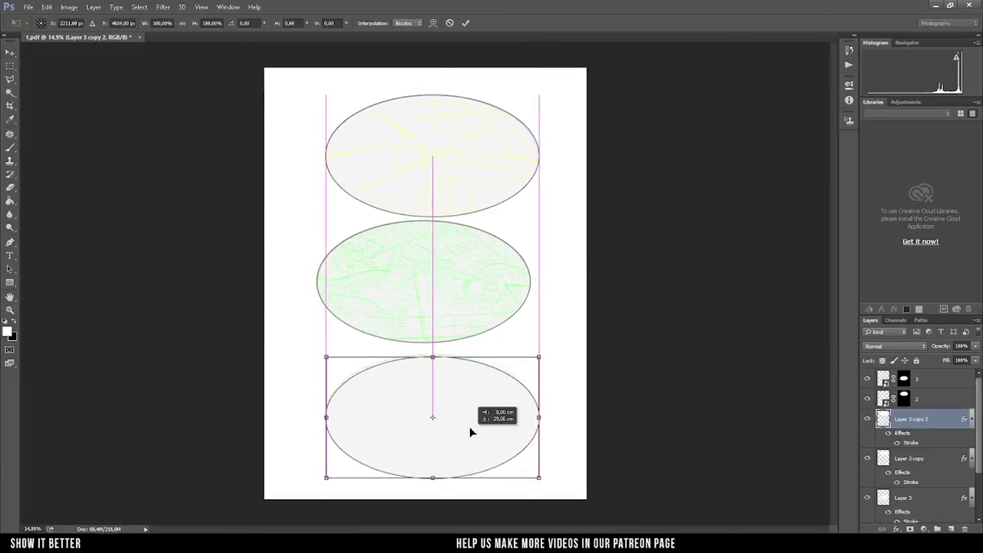
{"action": "left_click_drag", "start_coordinate": [909, 376], "coordinate": [906, 484]}
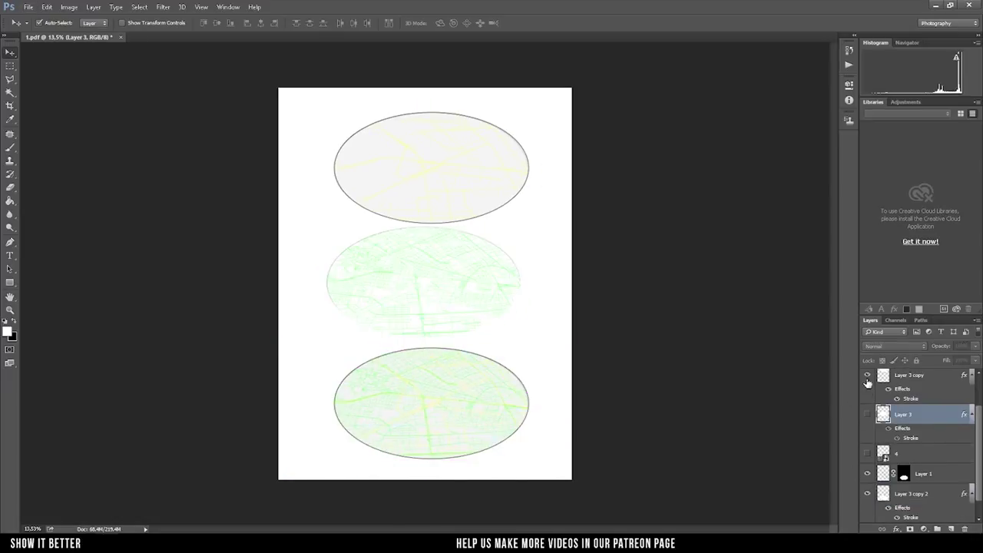
- Hide Layer 3's outlined ellipse and drag the middle map disc onto its outline
{"action": "left_click", "coordinate": [867, 394]}
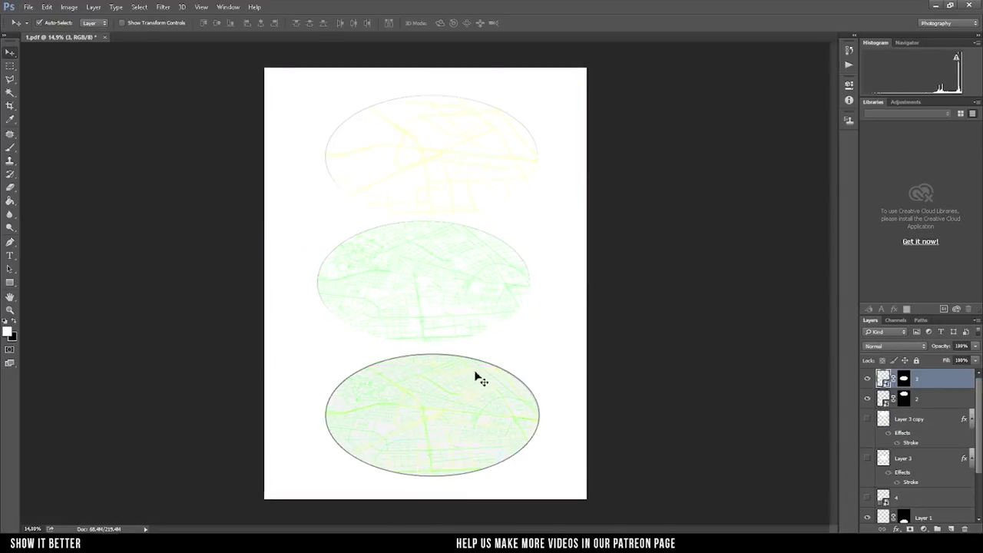
{"action": "left_click_drag", "start_coordinate": [465, 300], "coordinate": [467, 387]}
{"action": "scroll", "coordinate": [446, 375], "scroll_direction": "up", "scroll_amount": 5}
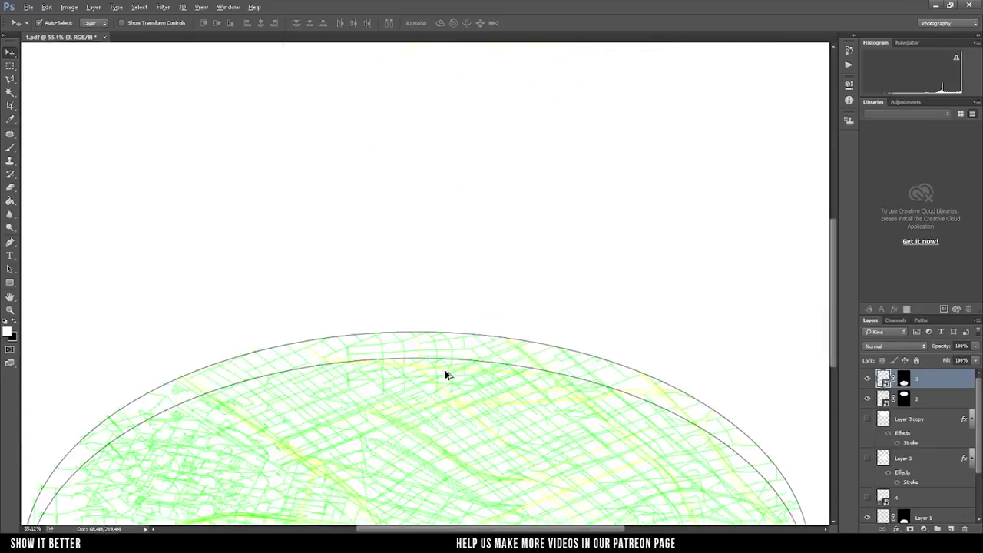
{"action": "scroll", "coordinate": [446, 375], "scroll_direction": "up", "scroll_amount": 4}
{"action": "left_click_drag", "start_coordinate": [458, 342], "coordinate": [484, 307]}
{"action": "scroll", "coordinate": [492, 315], "scroll_direction": "up", "scroll_amount": 3}
{"action": "scroll", "coordinate": [507, 230], "scroll_direction": "up", "scroll_amount": 2}
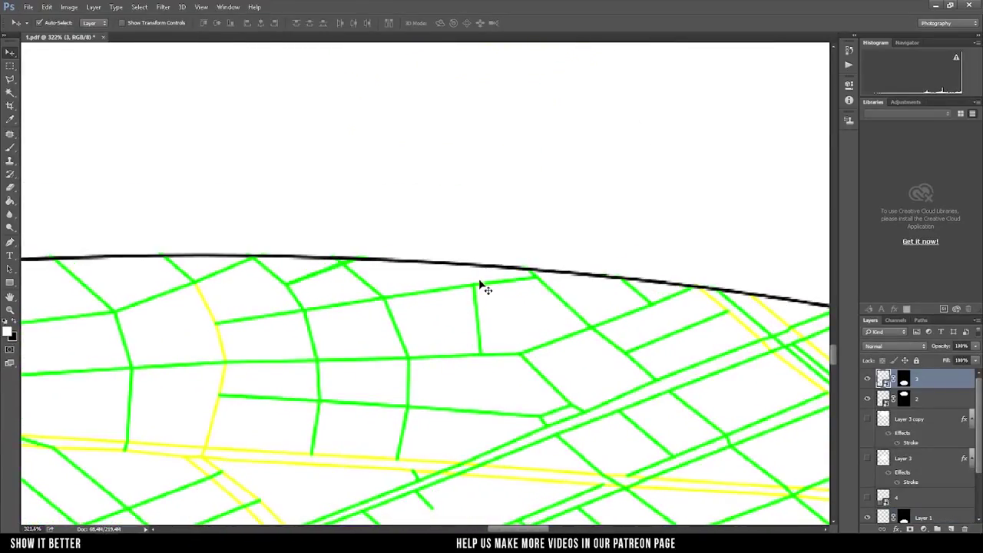
{"action": "scroll", "coordinate": [482, 284], "scroll_direction": "down", "scroll_amount": 5}
{"action": "scroll", "coordinate": [478, 268], "scroll_direction": "down", "scroll_amount": 5}
- Reposition the bottom and top map discs so the three levels sit evenly spaced
{"action": "key", "text": "ctrl+t"}
{"action": "left_click_drag", "start_coordinate": [460, 376], "coordinate": [461, 257]}
{"action": "key", "text": "Return"}
{"action": "mouse_move", "coordinate": [444, 149]}
{"action": "left_mouse_down"}
{"action": "mouse_move", "coordinate": [440, 206]}
{"action": "mouse_move", "coordinate": [419, 141]}
{"action": "left_mouse_up"}
{"action": "scroll", "coordinate": [427, 285], "scroll_direction": "down", "scroll_amount": 2}
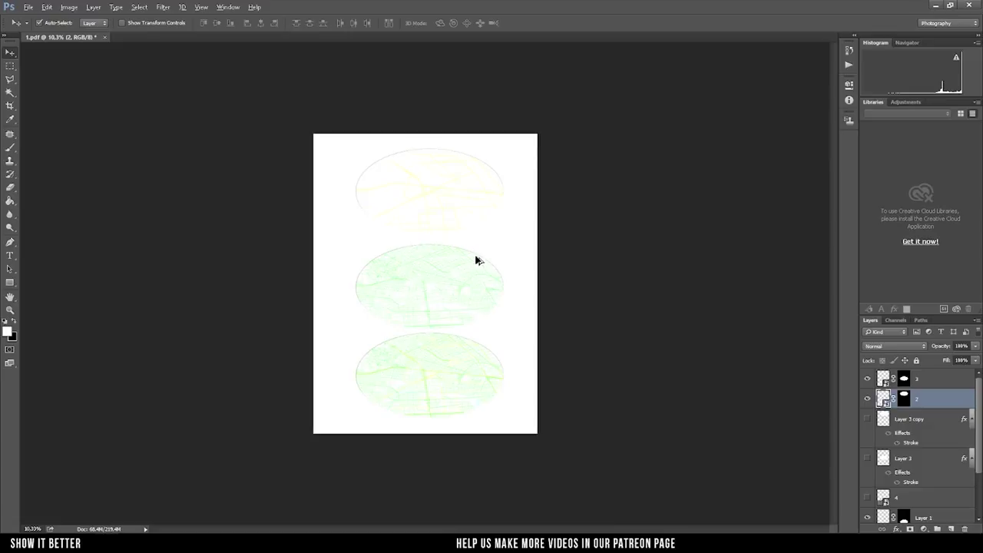
{"action": "left_click_drag", "start_coordinate": [476, 259], "coordinate": [448, 272]}
{"action": "left_click", "coordinate": [423, 287]}
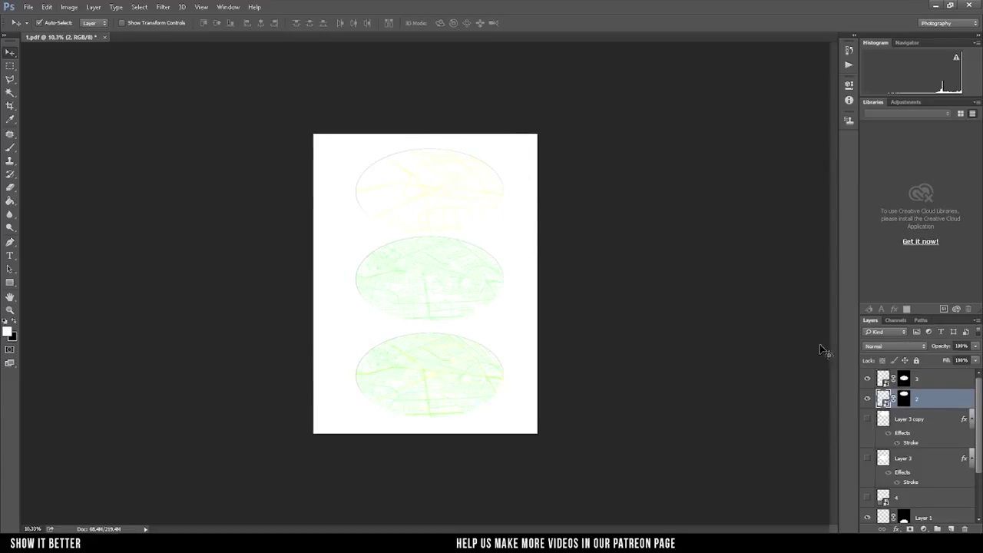
{"action": "scroll", "coordinate": [455, 186], "scroll_direction": "up", "scroll_amount": 2}
{"action": "left_click_drag", "start_coordinate": [454, 186], "coordinate": [491, 163]}
{"action": "scroll", "coordinate": [473, 202], "scroll_direction": "down", "scroll_amount": 3}
- Crop to extend the canvas above the discs and fill the empty top strip white
{"action": "key", "text": "c"}
{"action": "left_click_drag", "start_coordinate": [425, 131], "coordinate": [433, 165]}
{"action": "key", "text": "Return"}
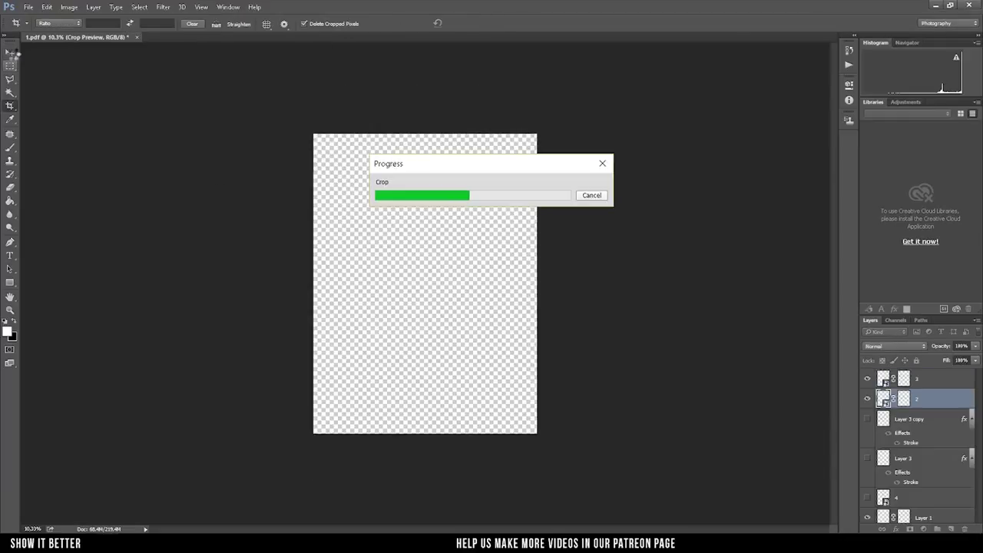
{"action": "key", "text": "g"}
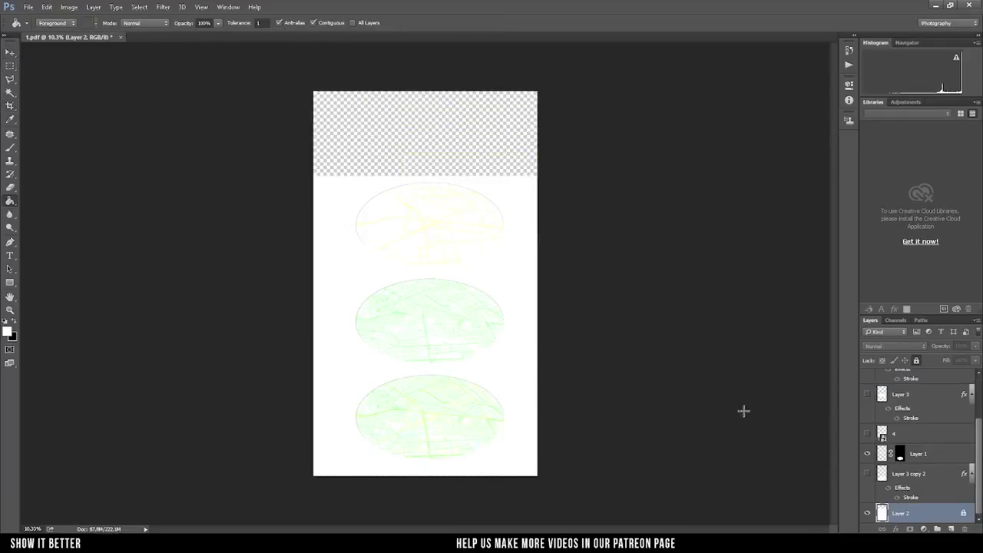
{"action": "left_click", "coordinate": [460, 172]}
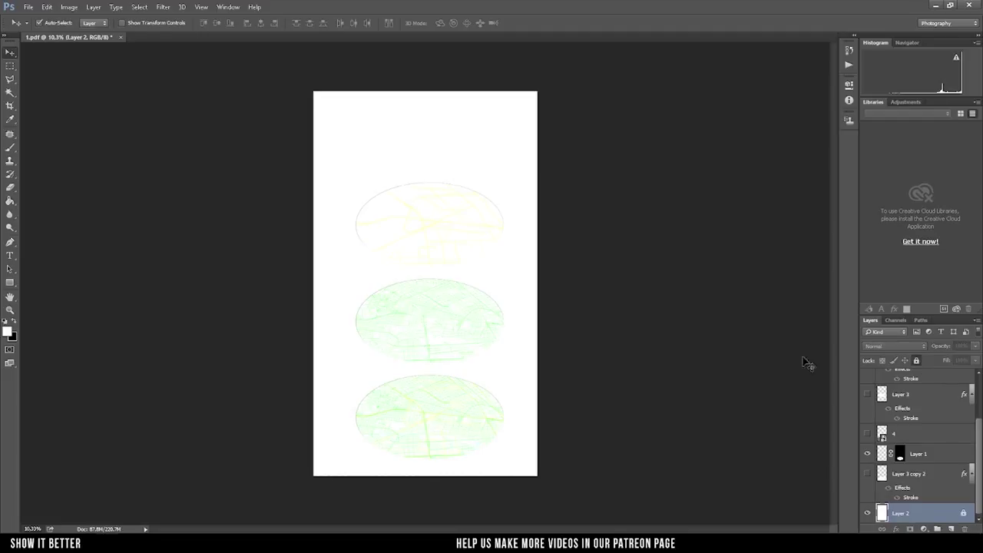
{"action": "scroll", "coordinate": [452, 267], "scroll_direction": "up", "scroll_amount": 2}
{"action": "scroll", "coordinate": [452, 400], "scroll_direction": "up", "scroll_amount": 3}
{"action": "scroll", "coordinate": [425, 338], "scroll_direction": "down", "scroll_amount": 2}
{"action": "scroll", "coordinate": [424, 311], "scroll_direction": "up", "scroll_amount": 4}
{"action": "scroll", "coordinate": [429, 353], "scroll_direction": "down", "scroll_amount": 2}
{"action": "scroll", "coordinate": [380, 230], "scroll_direction": "up", "scroll_amount": 2}
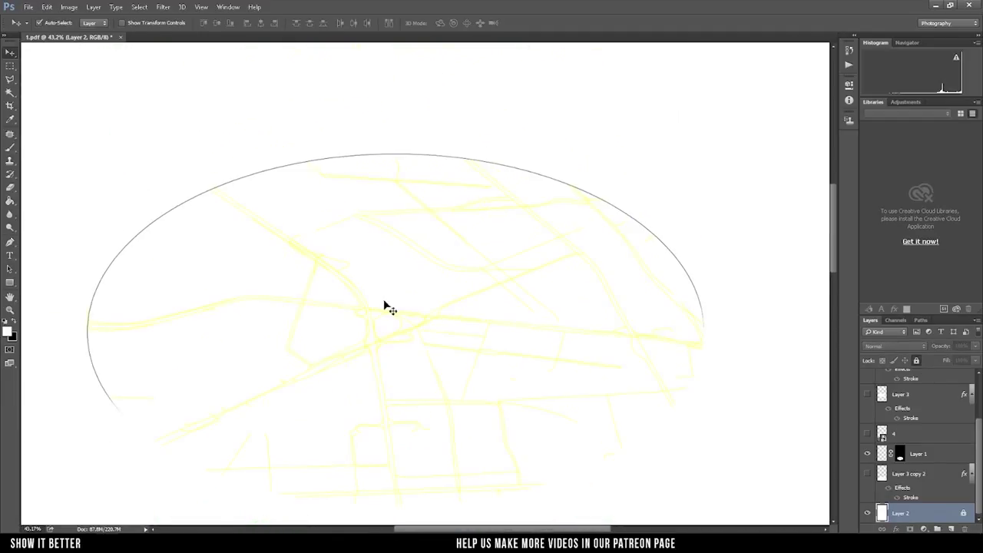
{"action": "scroll", "coordinate": [875, 414], "scroll_direction": "up", "scroll_amount": 3}
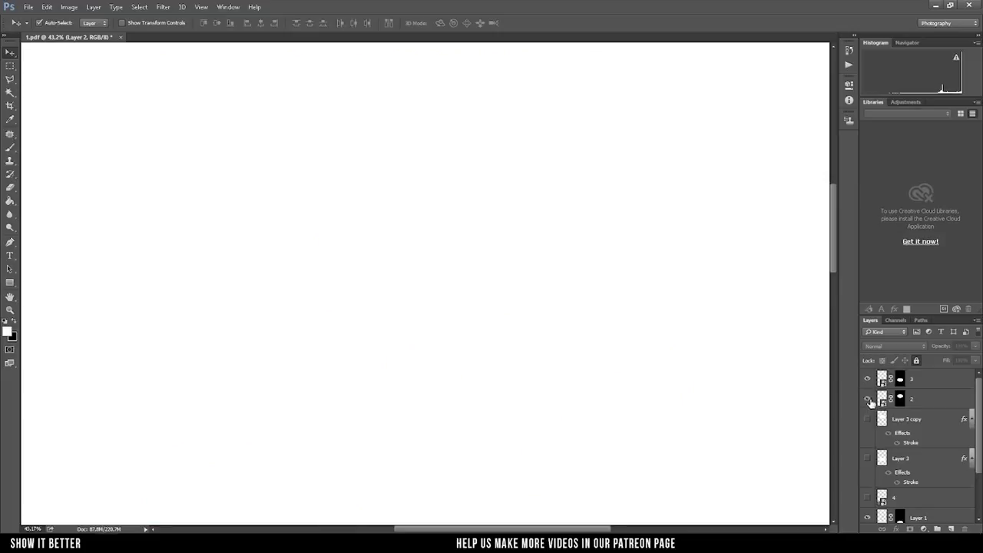
- On a new Layer 4, fill a lassoed shape black and move it above the top disc
{"action": "left_click", "coordinate": [869, 399]}
{"action": "key", "text": "l"}
{"action": "scroll", "coordinate": [335, 327], "scroll_direction": "up", "scroll_amount": 3}
{"action": "scroll", "coordinate": [354, 310], "scroll_direction": "up", "scroll_amount": 2}
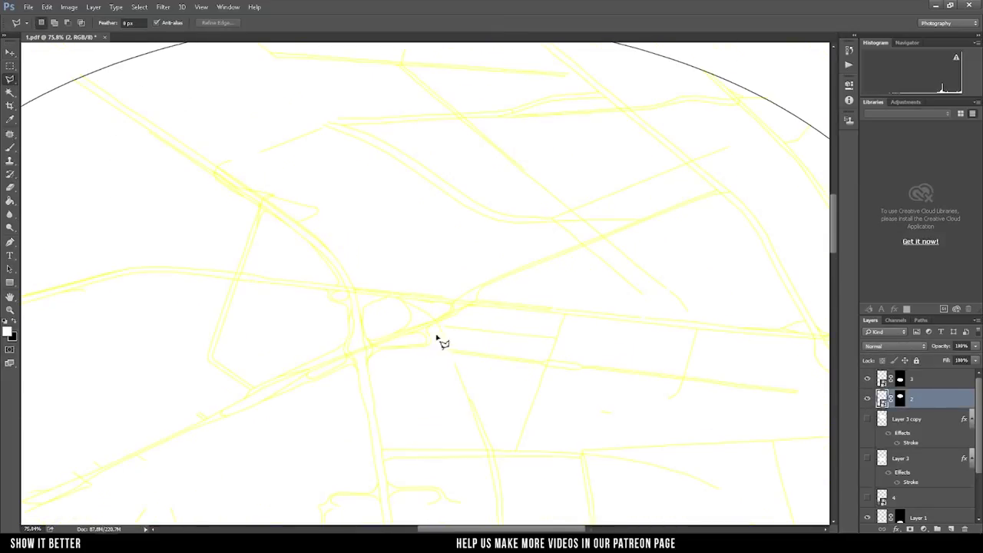
{"action": "scroll", "coordinate": [453, 325], "scroll_direction": "down", "scroll_amount": 10}
{"action": "scroll", "coordinate": [449, 322], "scroll_direction": "down", "scroll_amount": 2}
{"action": "key", "text": "ctrl+shift+alt+n"}
{"action": "key", "text": "g"}
{"action": "key", "text": "d"}
{"action": "left_click", "coordinate": [440, 332]}
{"action": "left_click_drag", "start_coordinate": [450, 335], "coordinate": [450, 200]}
- Show the bottom disc layer and move Layer 4 up in the layer stack
{"action": "left_click", "coordinate": [9, 52]}
{"action": "scroll", "coordinate": [538, 345], "scroll_direction": "down", "scroll_amount": 3}
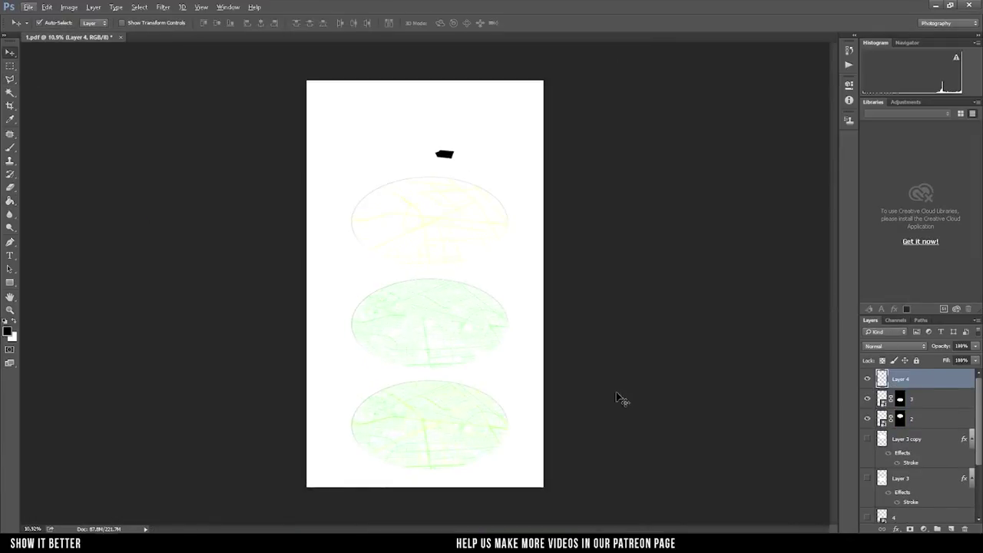
{"action": "scroll", "coordinate": [921, 446], "scroll_direction": "down", "scroll_amount": 3}
{"action": "left_click", "coordinate": [867, 473]}
{"action": "left_click_drag", "start_coordinate": [904, 488], "coordinate": [912, 408]}
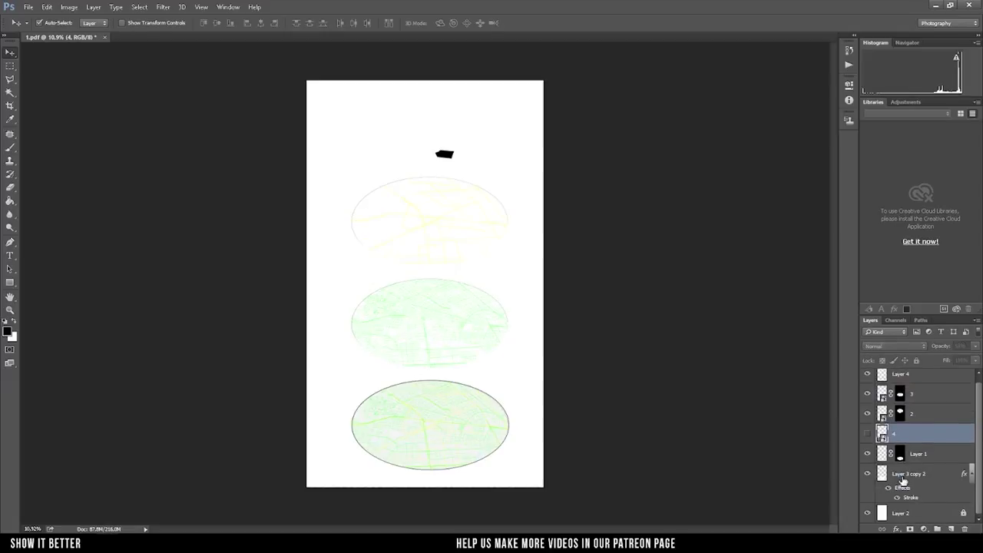
- Give Layer 3 copy 2 a thicker 5 px stroke positioned outside the disc edge
{"action": "left_click", "coordinate": [908, 473]}
{"action": "right_click", "coordinate": [908, 473]}
{"action": "left_click", "coordinate": [676, 24]}
{"action": "left_click", "coordinate": [532, 198]}
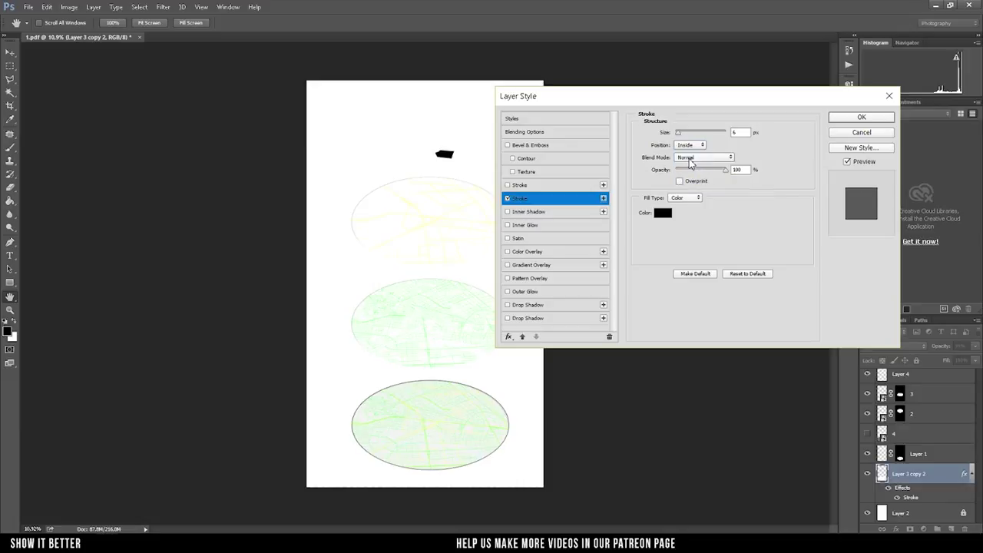
{"action": "left_click", "coordinate": [689, 160]}
{"action": "left_click", "coordinate": [686, 153]}
{"action": "left_click", "coordinate": [663, 212]}
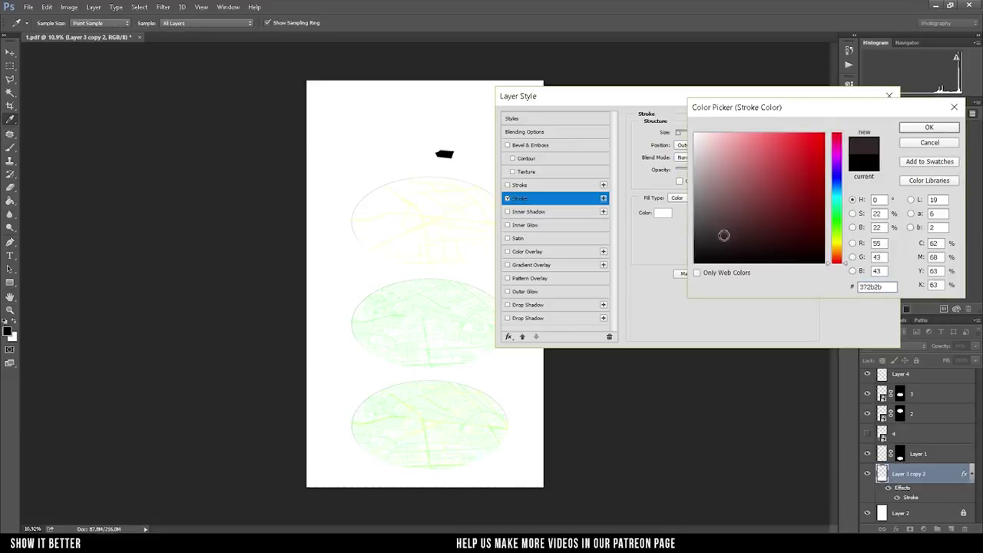
{"action": "left_click", "coordinate": [939, 125]}
{"action": "left_click_drag", "start_coordinate": [677, 132], "coordinate": [678, 133]}
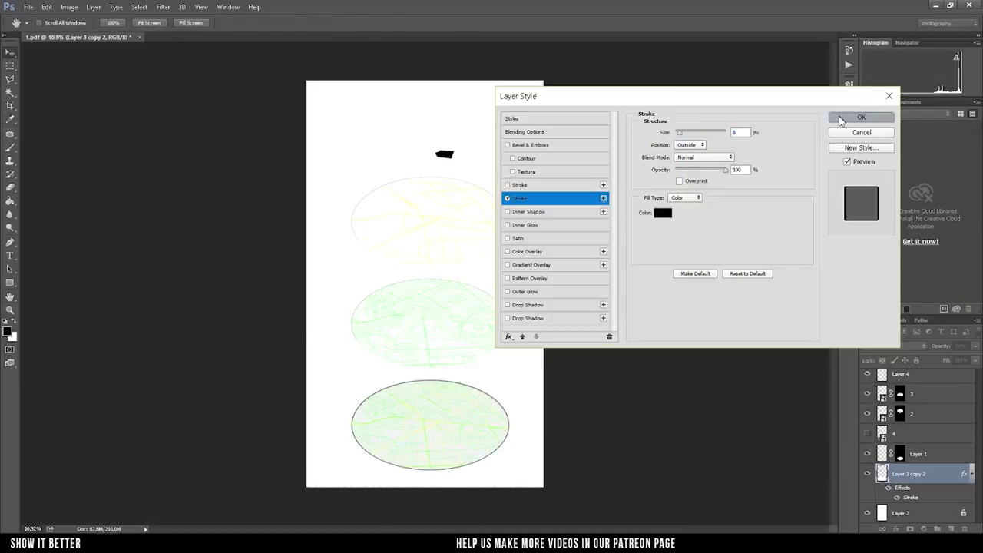
{"action": "left_click", "coordinate": [841, 119]}
{"action": "scroll", "coordinate": [447, 435], "scroll_direction": "up", "scroll_amount": 5}
{"action": "scroll", "coordinate": [496, 351], "scroll_direction": "down", "scroll_amount": 2}
{"action": "scroll", "coordinate": [474, 346], "scroll_direction": "down", "scroll_amount": 1}
{"action": "left_click", "coordinate": [910, 454]}
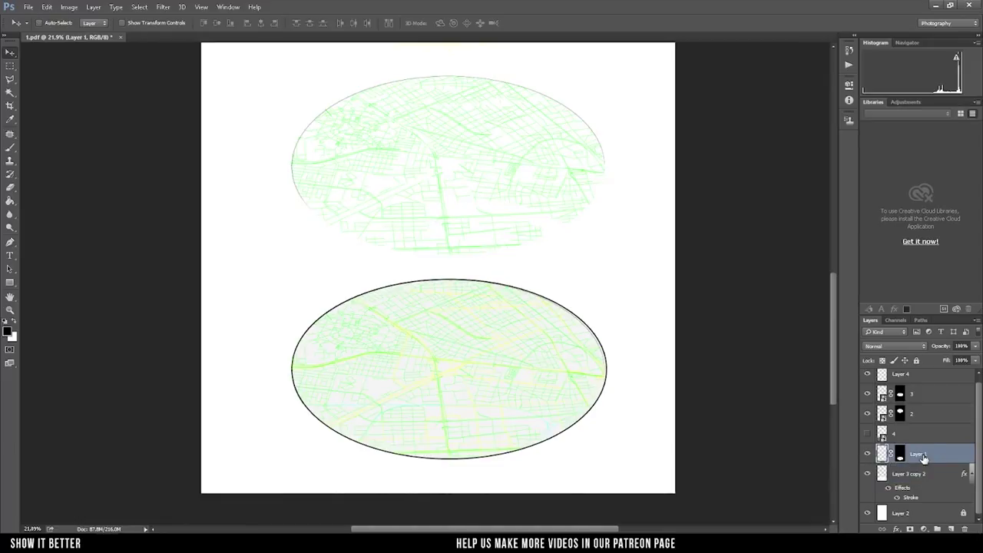
- Select layer 2 and choose options from the layer context menus of layers 2 and 3
{"action": "scroll", "coordinate": [432, 405], "scroll_direction": "down", "scroll_amount": 1}
{"action": "scroll", "coordinate": [433, 406], "scroll_direction": "down", "scroll_amount": 1}
{"action": "left_click", "coordinate": [916, 415]}
{"action": "right_click", "coordinate": [943, 405]}
{"action": "left_click", "coordinate": [748, 431]}
{"action": "right_click", "coordinate": [921, 402]}
{"action": "left_click", "coordinate": [669, 302]}
{"action": "scroll", "coordinate": [419, 456], "scroll_direction": "up", "scroll_amount": 2}
{"action": "scroll", "coordinate": [458, 415], "scroll_direction": "up", "scroll_amount": 2}
{"action": "scroll", "coordinate": [482, 386], "scroll_direction": "up", "scroll_amount": 1}
{"action": "scroll", "coordinate": [480, 379], "scroll_direction": "down", "scroll_amount": 2}
{"action": "scroll", "coordinate": [584, 388], "scroll_direction": "up", "scroll_amount": 1}
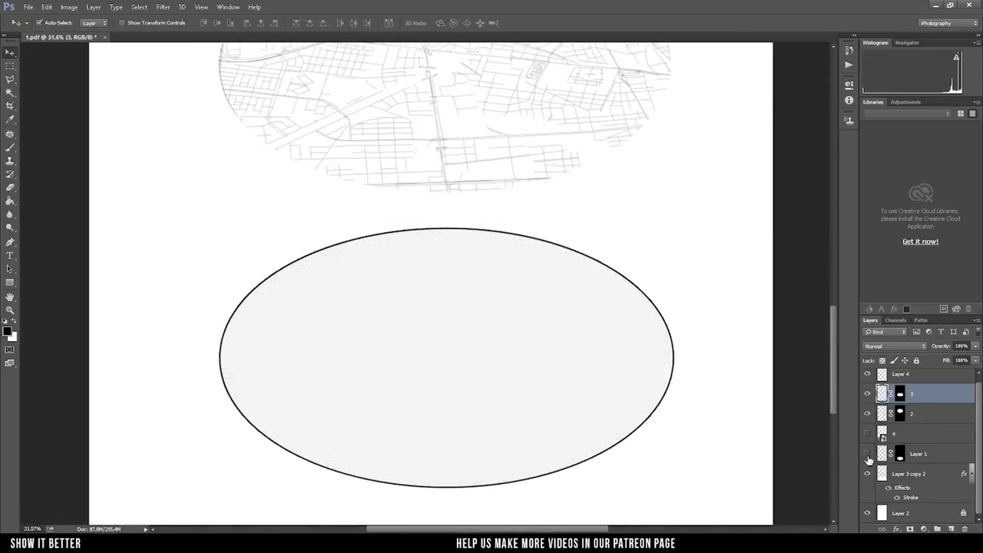
- With Layer 1's grey map and the Paint Bucket active, switch to the Painting workspace
{"action": "left_click", "coordinate": [906, 459]}
{"action": "key", "text": "g"}
{"action": "scroll", "coordinate": [439, 410], "scroll_direction": "up", "scroll_amount": 2}
{"action": "scroll", "coordinate": [409, 356], "scroll_direction": "up", "scroll_amount": 3}
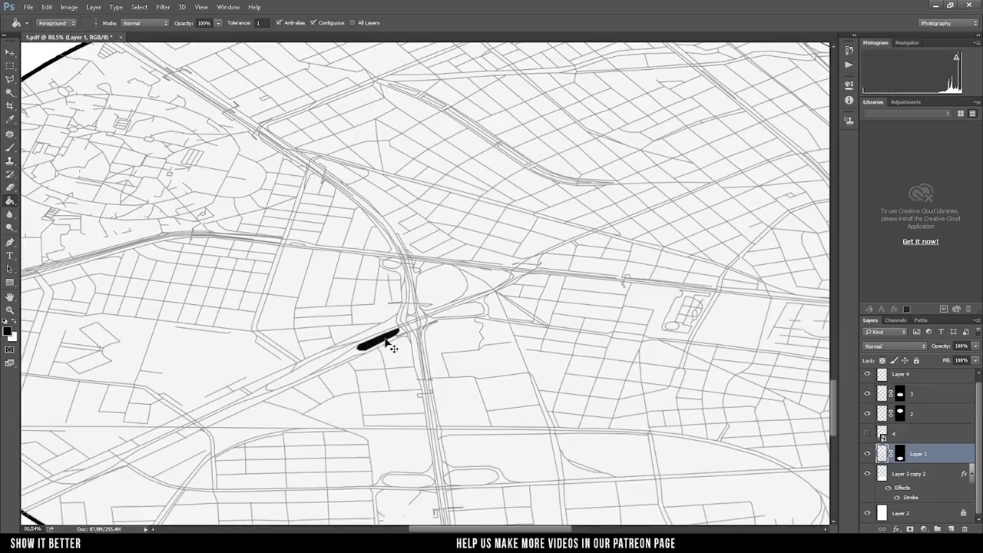
{"action": "scroll", "coordinate": [386, 343], "scroll_direction": "down", "scroll_amount": 1}
{"action": "scroll", "coordinate": [411, 340], "scroll_direction": "down", "scroll_amount": 3}
{"action": "scroll", "coordinate": [487, 291], "scroll_direction": "up", "scroll_amount": 1}
{"action": "scroll", "coordinate": [562, 297], "scroll_direction": "up", "scroll_amount": 4}
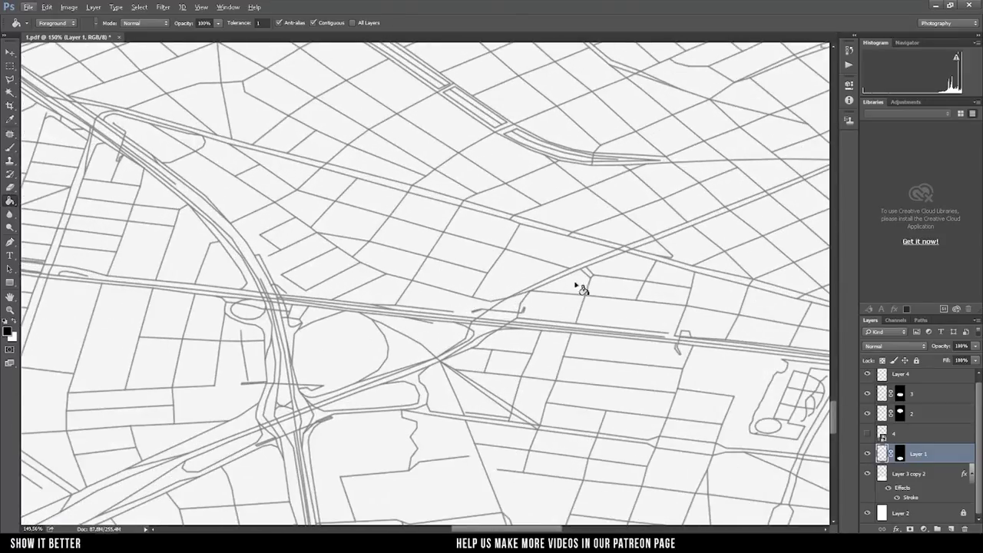
{"action": "scroll", "coordinate": [561, 279], "scroll_direction": "down", "scroll_amount": 4}
{"action": "scroll", "coordinate": [566, 278], "scroll_direction": "up", "scroll_amount": 2}
{"action": "scroll", "coordinate": [566, 279], "scroll_direction": "down", "scroll_amount": 2}
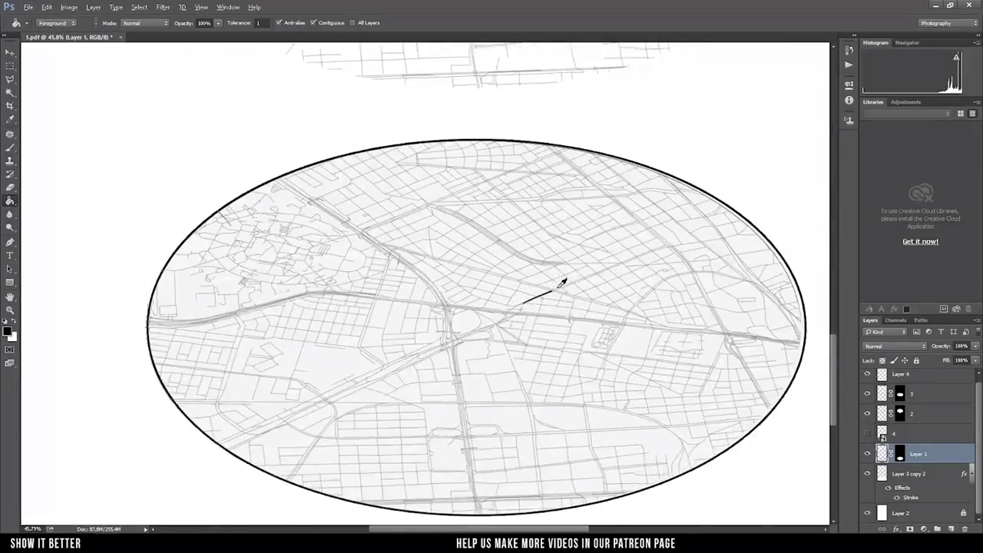
{"action": "scroll", "coordinate": [566, 278], "scroll_direction": "up", "scroll_amount": 1}
{"action": "left_click", "coordinate": [946, 23]}
{"action": "left_click", "coordinate": [938, 69]}
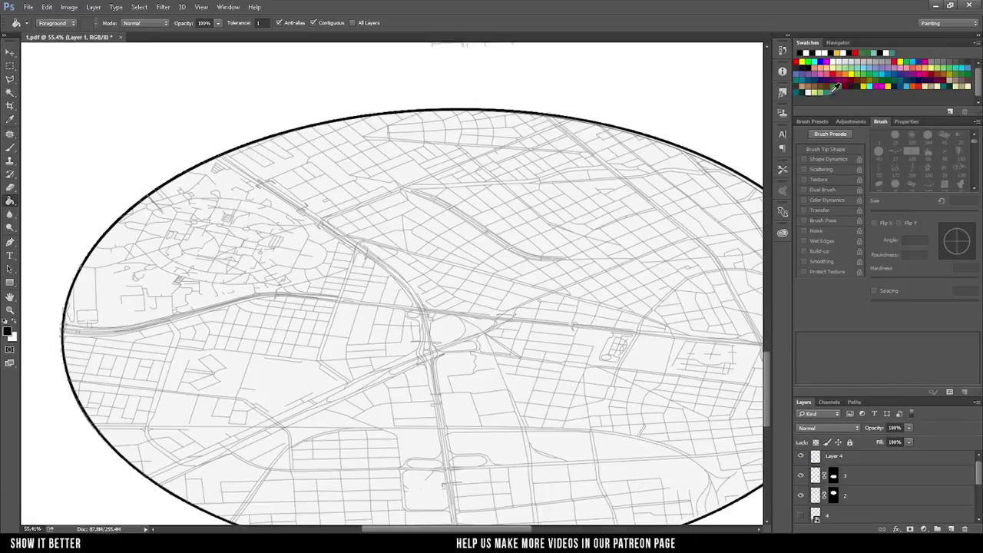
- Fill the first road strip and the lower-left road teal, undoing an over-fill
{"action": "left_click", "coordinate": [823, 91]}
{"action": "left_click", "coordinate": [546, 308]}
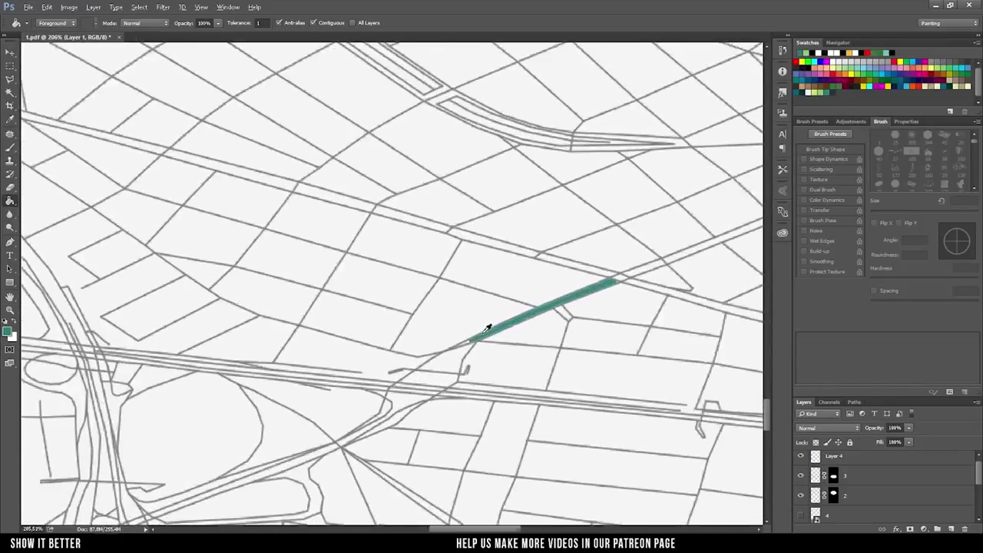
{"action": "scroll", "coordinate": [399, 346], "scroll_direction": "down", "scroll_amount": 5}
{"action": "scroll", "coordinate": [138, 445], "scroll_direction": "up", "scroll_amount": 5}
{"action": "left_click", "coordinate": [129, 448]}
{"action": "left_click", "coordinate": [173, 423]}
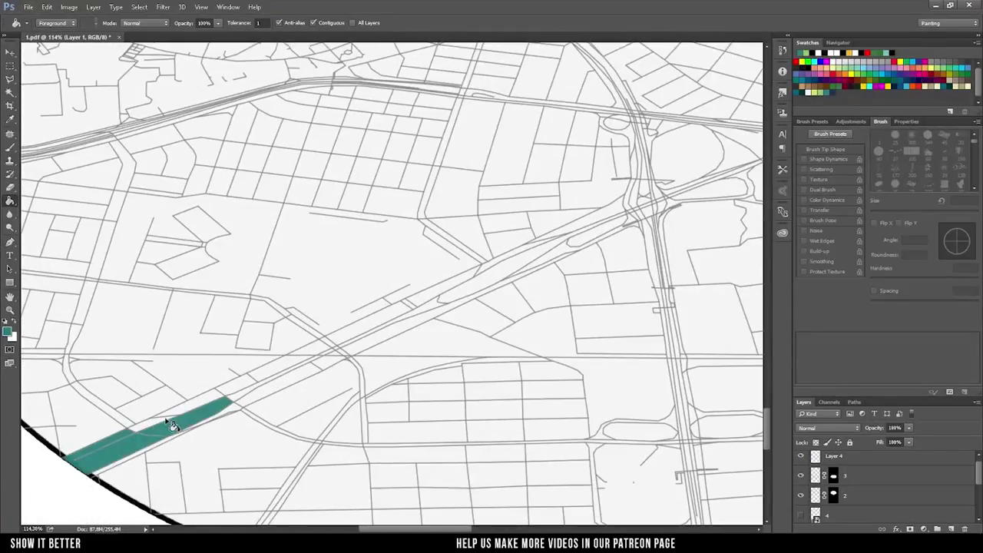
{"action": "left_click", "coordinate": [351, 344]}
{"action": "key", "text": "ctrl+z"}
{"action": "left_click", "coordinate": [340, 347]}
- Extend the teal fill along the central road and another segment, undoing a stray fill
{"action": "scroll", "coordinate": [489, 293], "scroll_direction": "up", "scroll_amount": 2}
{"action": "left_click", "coordinate": [489, 292]}
{"action": "left_click_drag", "start_coordinate": [489, 293], "coordinate": [358, 366]}
{"action": "mouse_move", "coordinate": [458, 304]}
{"action": "left_mouse_down"}
{"action": "mouse_move", "coordinate": [420, 358]}
{"action": "mouse_move", "coordinate": [374, 380]}
{"action": "left_mouse_up"}
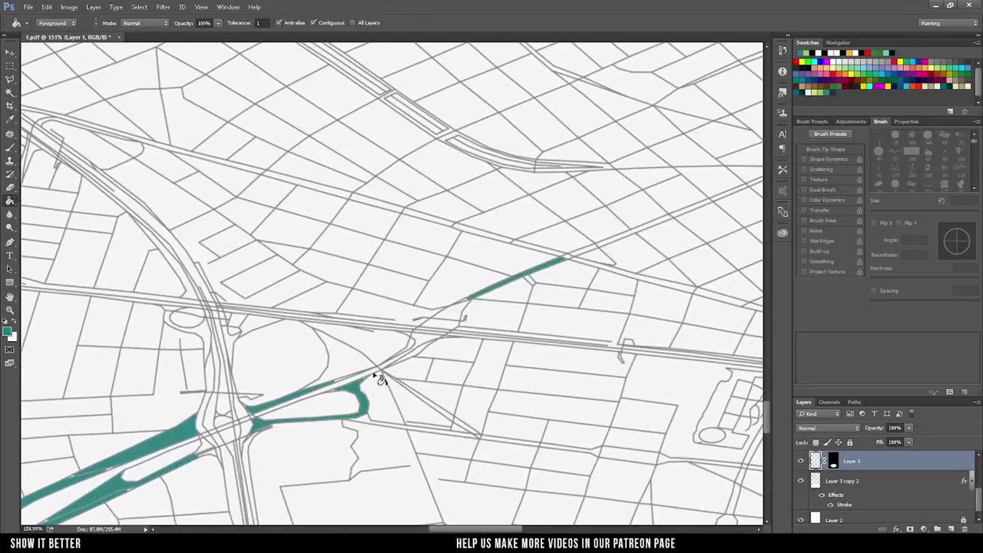
{"action": "scroll", "coordinate": [460, 323], "scroll_direction": "up", "scroll_amount": 3}
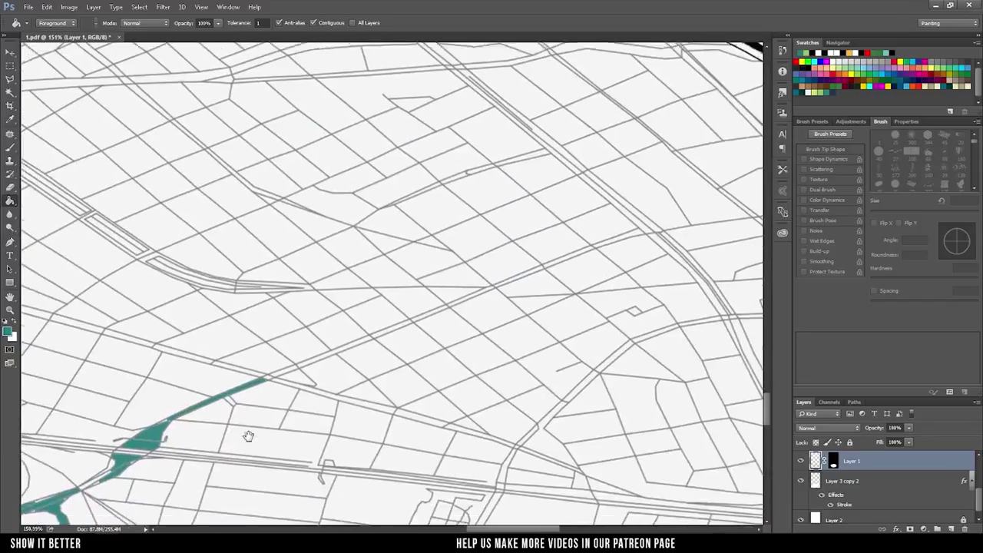
{"action": "scroll", "coordinate": [248, 438], "scroll_direction": "up", "scroll_amount": 1}
{"action": "left_click", "coordinate": [401, 333]}
{"action": "key", "text": "ctrl+z"}
{"action": "left_click", "coordinate": [398, 330]}
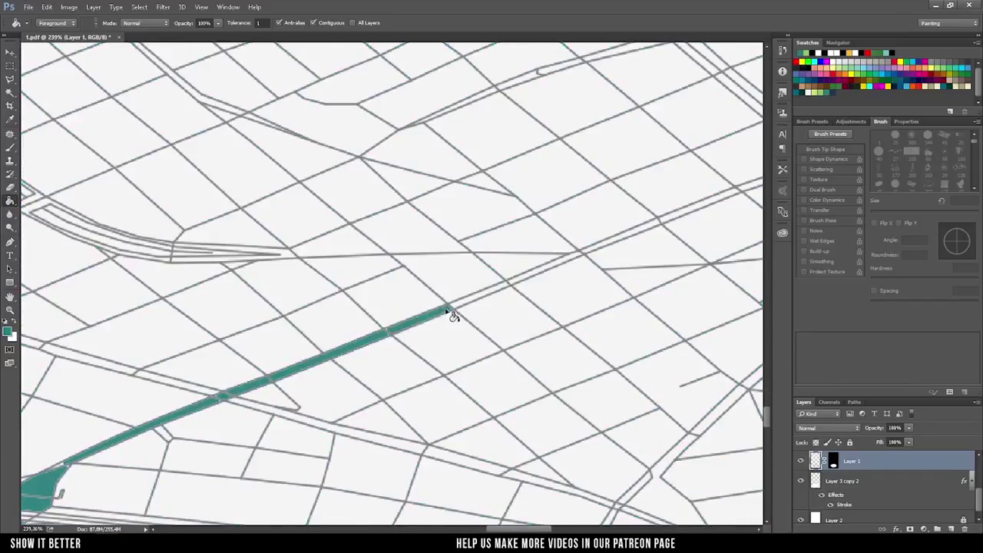
{"action": "scroll", "coordinate": [450, 312], "scroll_direction": "up", "scroll_amount": 2}
{"action": "scroll", "coordinate": [302, 439], "scroll_direction": "up", "scroll_amount": 2}
{"action": "left_click", "coordinate": [398, 400]}
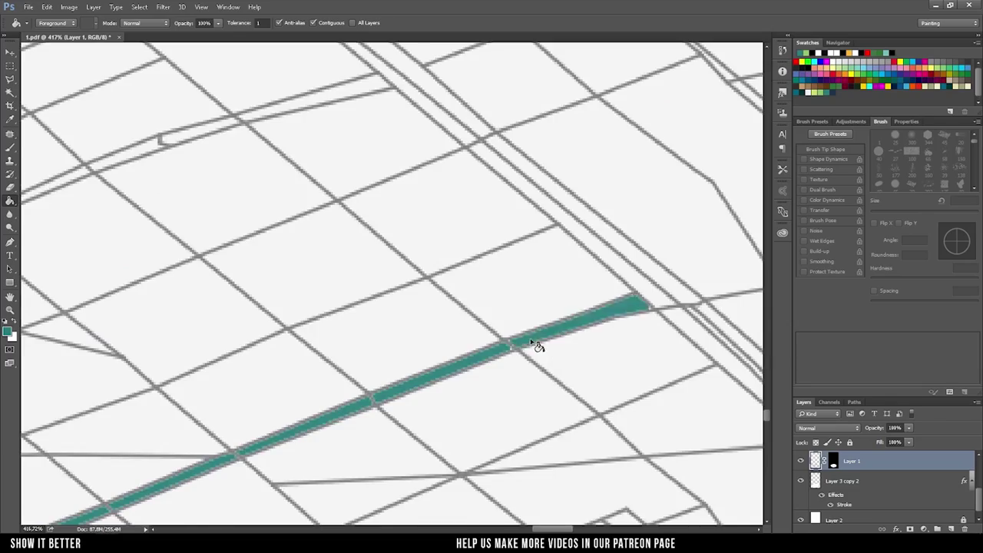
{"action": "scroll", "coordinate": [530, 326], "scroll_direction": "down", "scroll_amount": 5}
{"action": "scroll", "coordinate": [484, 309], "scroll_direction": "up", "scroll_amount": 4}
{"action": "scroll", "coordinate": [437, 313], "scroll_direction": "up", "scroll_amount": 1}
- Fill the diagonal, curved and right diagonal road segments teal
{"action": "left_click", "coordinate": [430, 316]}
{"action": "left_click", "coordinate": [485, 344]}
{"action": "scroll", "coordinate": [507, 368], "scroll_direction": "down", "scroll_amount": 5}
{"action": "left_click", "coordinate": [559, 280]}
{"action": "scroll", "coordinate": [515, 341], "scroll_direction": "up", "scroll_amount": 2}
{"action": "scroll", "coordinate": [512, 340], "scroll_direction": "down", "scroll_amount": 2}
{"action": "left_click", "coordinate": [509, 345]}
{"action": "left_click", "coordinate": [484, 192]}
{"action": "scroll", "coordinate": [484, 193], "scroll_direction": "up", "scroll_amount": 3}
{"action": "left_click", "coordinate": [390, 163]}
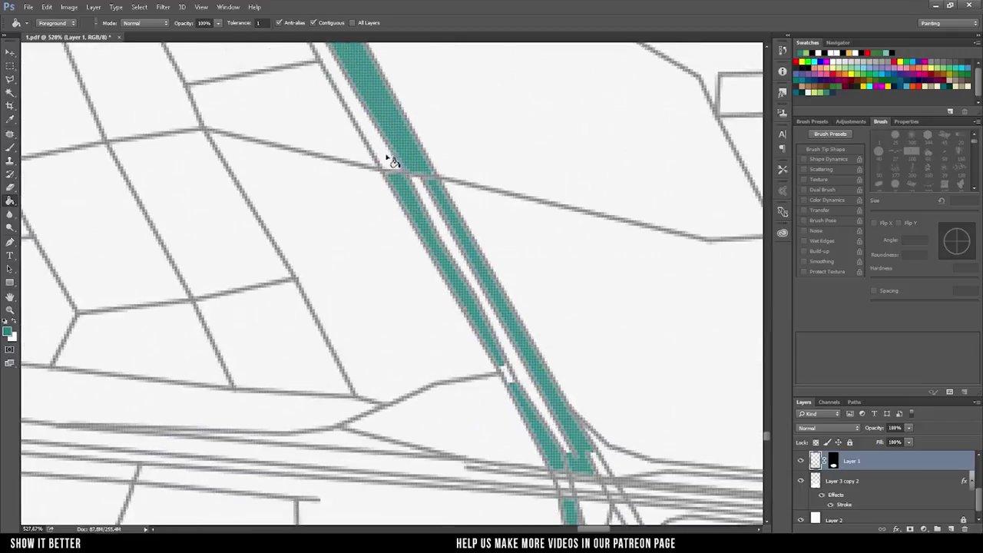
{"action": "scroll", "coordinate": [390, 162], "scroll_direction": "down", "scroll_amount": 2}
{"action": "scroll", "coordinate": [472, 237], "scroll_direction": "up", "scroll_amount": 2}
{"action": "left_click", "coordinate": [459, 260]}
{"action": "left_click", "coordinate": [486, 153]}
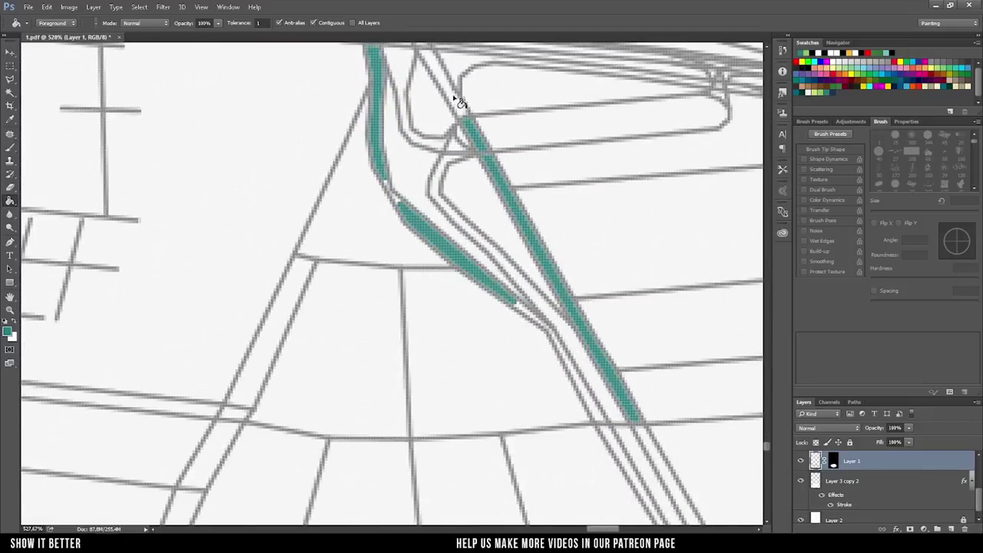
{"action": "left_click", "coordinate": [459, 102]}
{"action": "key", "text": "ctrl+z"}
- Fill the remaining diagonal segments, the bottom strip and the road lanes teal
{"action": "scroll", "coordinate": [591, 404], "scroll_direction": "down", "scroll_amount": 3}
{"action": "left_click", "coordinate": [623, 330]}
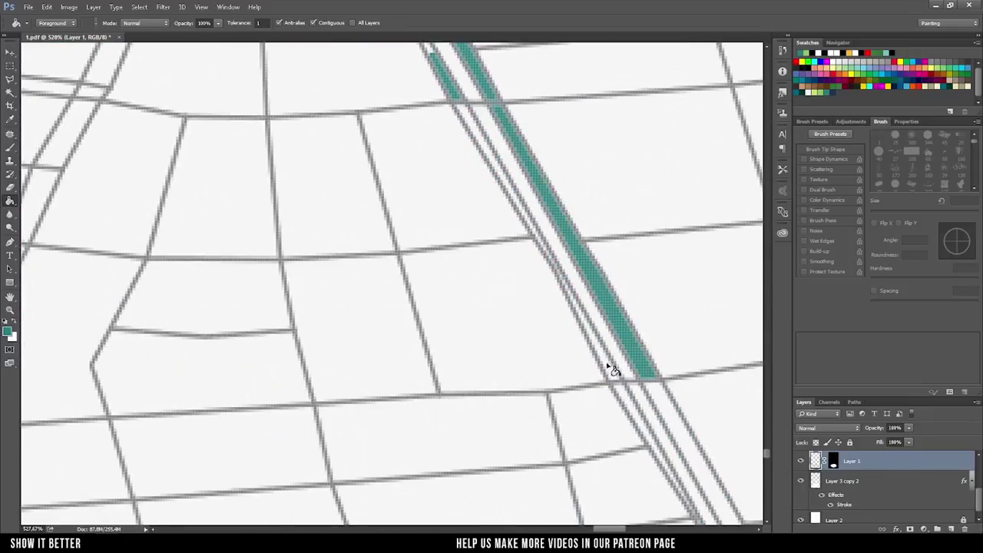
{"action": "left_click", "coordinate": [488, 143]}
{"action": "scroll", "coordinate": [609, 226], "scroll_direction": "down", "scroll_amount": 1}
{"action": "left_click", "coordinate": [609, 225]}
{"action": "left_click", "coordinate": [504, 158]}
{"action": "scroll", "coordinate": [505, 158], "scroll_direction": "down", "scroll_amount": 1}
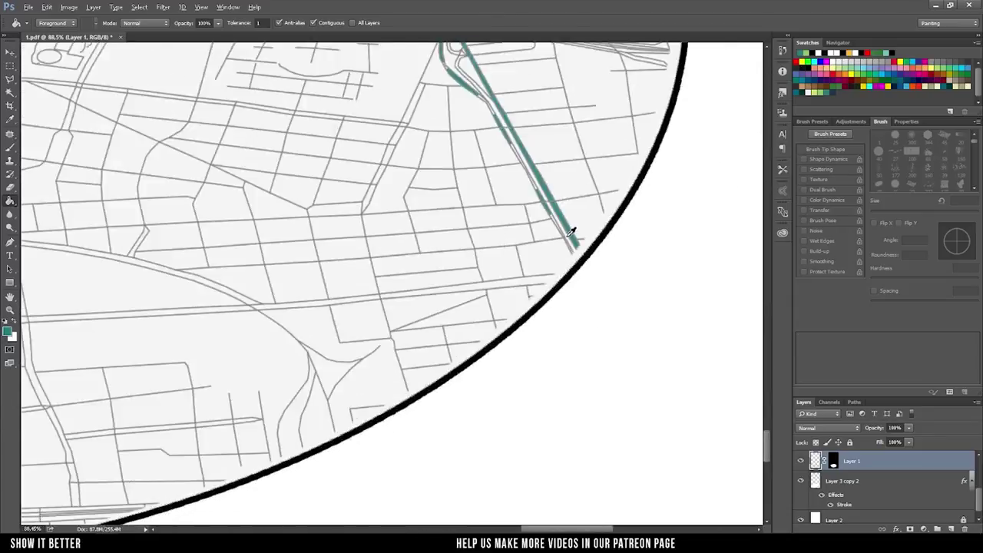
{"action": "scroll", "coordinate": [477, 108], "scroll_direction": "down", "scroll_amount": 3}
{"action": "scroll", "coordinate": [340, 397], "scroll_direction": "up", "scroll_amount": 4}
{"action": "scroll", "coordinate": [435, 432], "scroll_direction": "up", "scroll_amount": 2}
{"action": "left_click", "coordinate": [439, 369]}
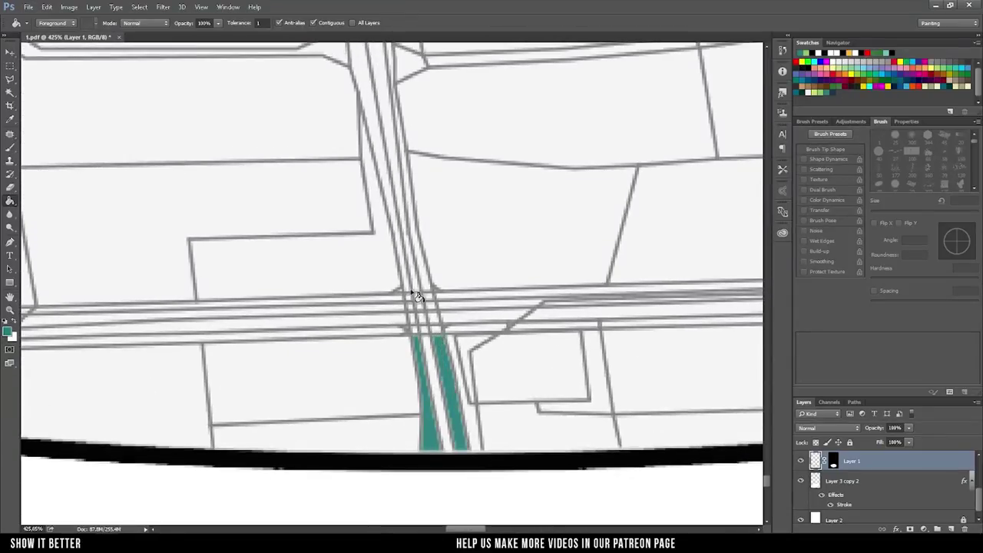
{"action": "left_click", "coordinate": [372, 111]}
{"action": "key", "text": "ctrl+z"}
{"action": "scroll", "coordinate": [430, 322], "scroll_direction": "up", "scroll_amount": 2}
{"action": "left_click", "coordinate": [401, 326]}
{"action": "key", "text": "ctrl+z"}
{"action": "left_click", "coordinate": [405, 328]}
- Zoom around the lower disc to check the teal road fills
{"action": "scroll", "coordinate": [405, 204], "scroll_direction": "down", "scroll_amount": 2}
{"action": "scroll", "coordinate": [416, 284], "scroll_direction": "up", "scroll_amount": 2}
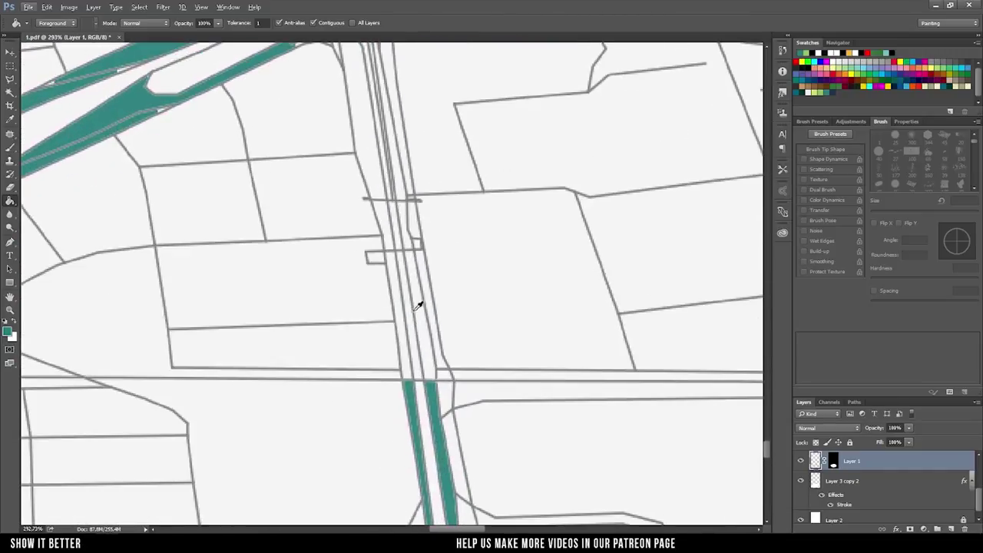
{"action": "scroll", "coordinate": [400, 307], "scroll_direction": "up", "scroll_amount": 3}
{"action": "scroll", "coordinate": [352, 376], "scroll_direction": "up", "scroll_amount": 5}
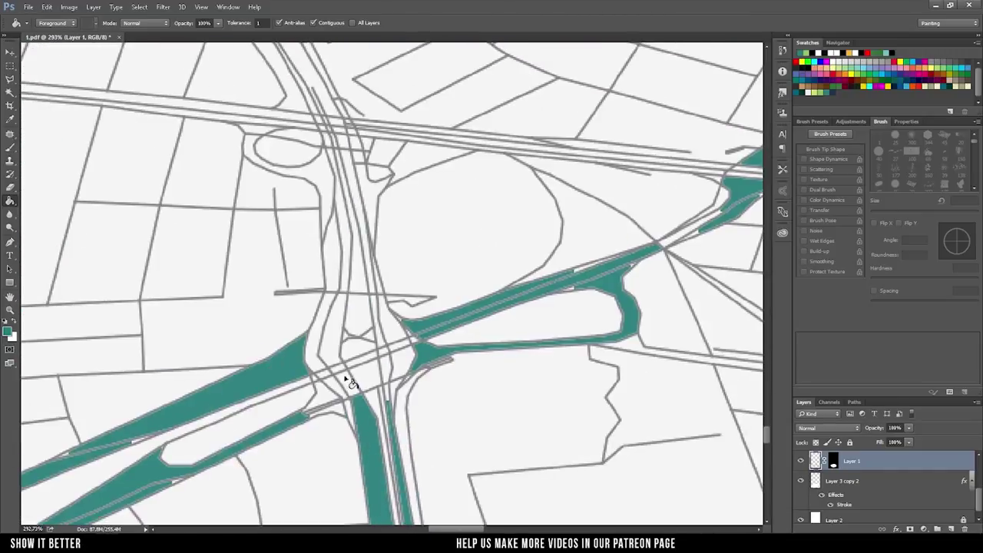
{"action": "scroll", "coordinate": [388, 347], "scroll_direction": "up", "scroll_amount": 5}
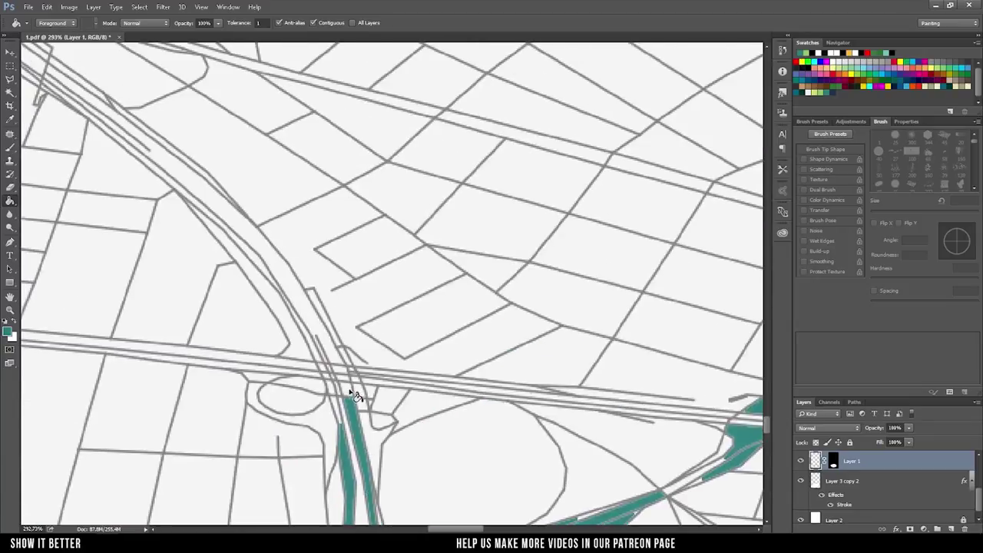
{"action": "scroll", "coordinate": [324, 332], "scroll_direction": "up", "scroll_amount": 4}
{"action": "scroll", "coordinate": [351, 341], "scroll_direction": "up", "scroll_amount": 3}
{"action": "scroll", "coordinate": [417, 380], "scroll_direction": "down", "scroll_amount": 3}
{"action": "scroll", "coordinate": [461, 323], "scroll_direction": "down", "scroll_amount": 3}
{"action": "scroll", "coordinate": [478, 299], "scroll_direction": "up", "scroll_amount": 5}
{"action": "scroll", "coordinate": [456, 377], "scroll_direction": "up", "scroll_amount": 2}
{"action": "scroll", "coordinate": [430, 369], "scroll_direction": "up", "scroll_amount": 2}
{"action": "scroll", "coordinate": [336, 286], "scroll_direction": "down", "scroll_amount": 5}
{"action": "scroll", "coordinate": [336, 286], "scroll_direction": "down", "scroll_amount": 4}
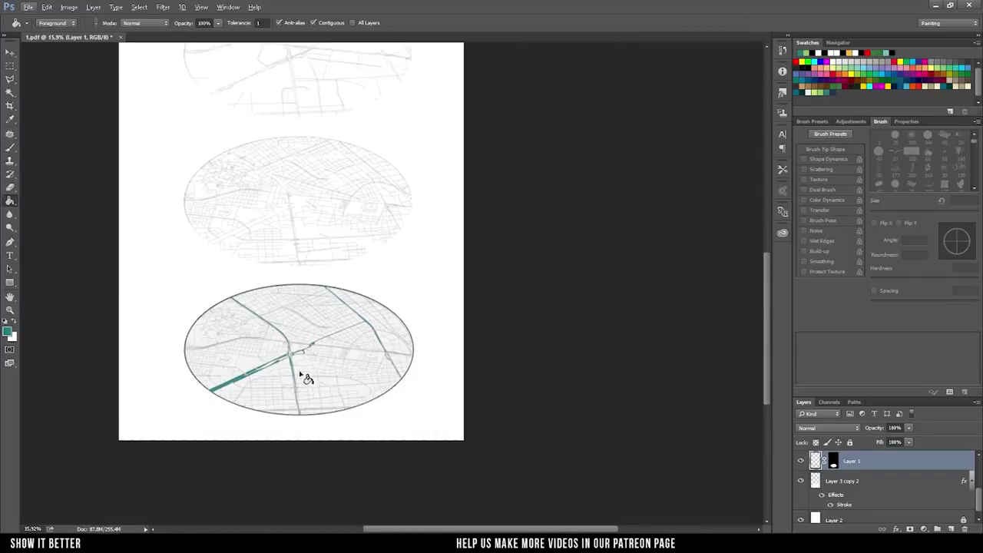
{"action": "scroll", "coordinate": [306, 378], "scroll_direction": "up", "scroll_amount": 3}
{"action": "scroll", "coordinate": [303, 361], "scroll_direction": "down", "scroll_amount": 2}
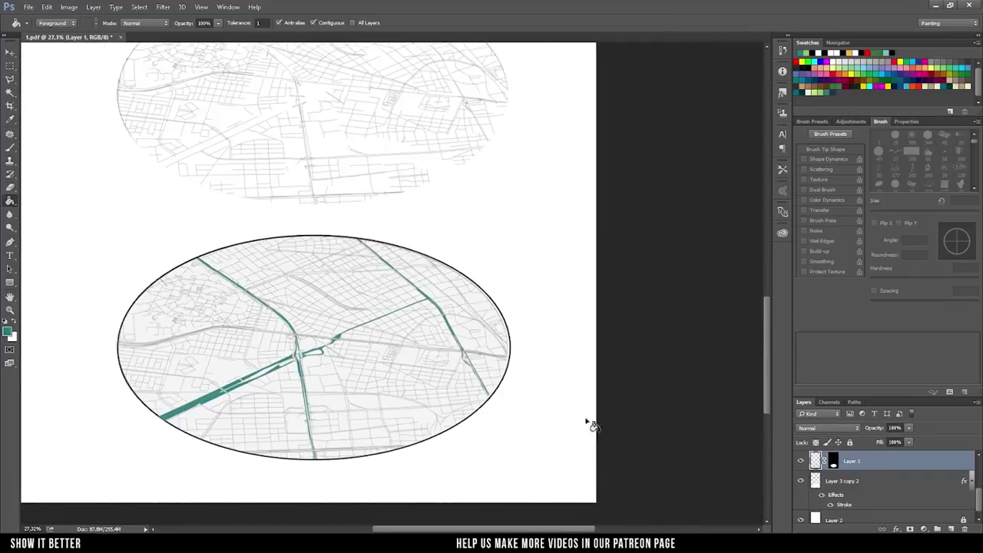
{"action": "scroll", "coordinate": [387, 352], "scroll_direction": "up", "scroll_amount": 1}
{"action": "scroll", "coordinate": [388, 357], "scroll_direction": "down", "scroll_amount": 1}
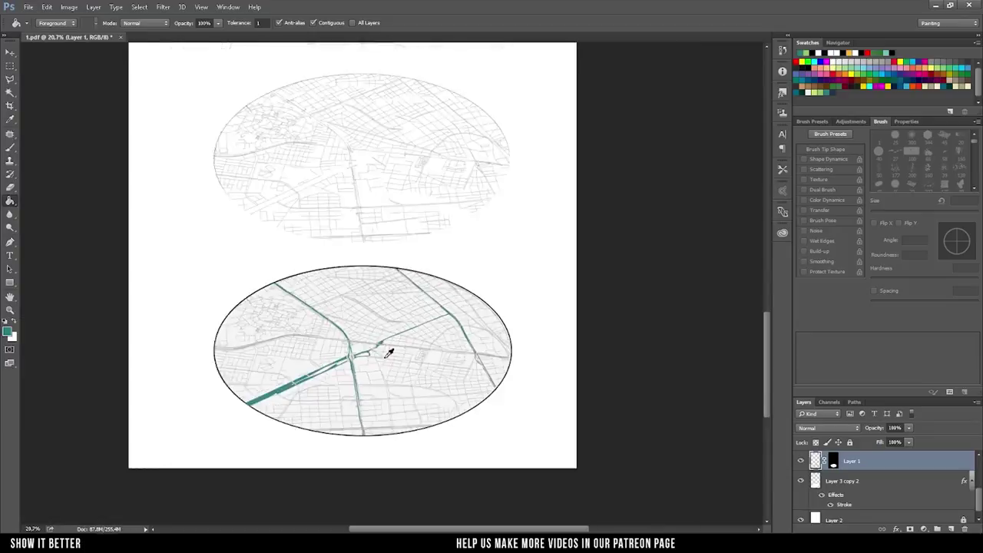
{"action": "scroll", "coordinate": [415, 392], "scroll_direction": "up", "scroll_amount": 1}
{"action": "scroll", "coordinate": [489, 324], "scroll_direction": "up", "scroll_amount": 1}
{"action": "scroll", "coordinate": [467, 330], "scroll_direction": "down", "scroll_amount": 1}
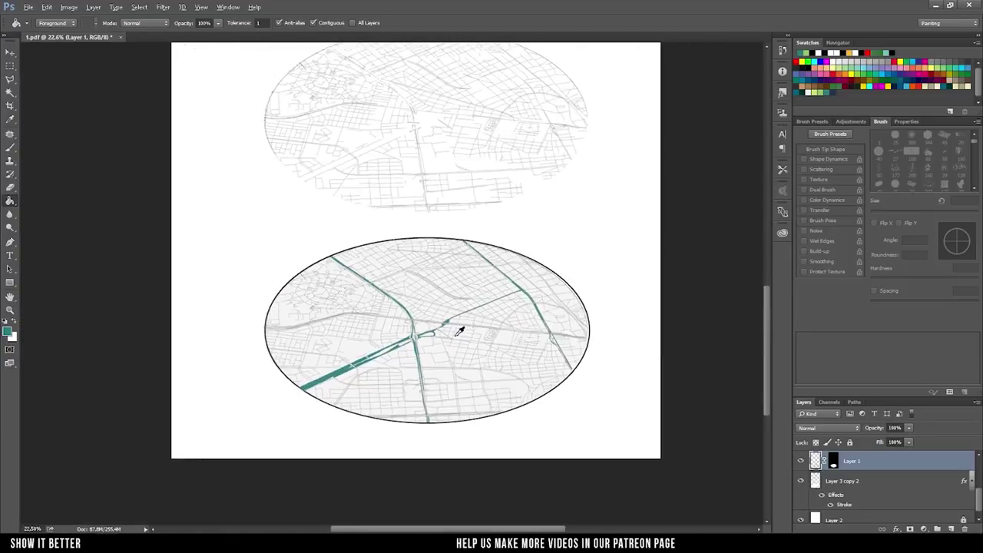
{"action": "scroll", "coordinate": [458, 330], "scroll_direction": "down", "scroll_amount": 2}
{"action": "scroll", "coordinate": [407, 426], "scroll_direction": "up", "scroll_amount": 2}
{"action": "scroll", "coordinate": [450, 351], "scroll_direction": "up", "scroll_amount": 1}
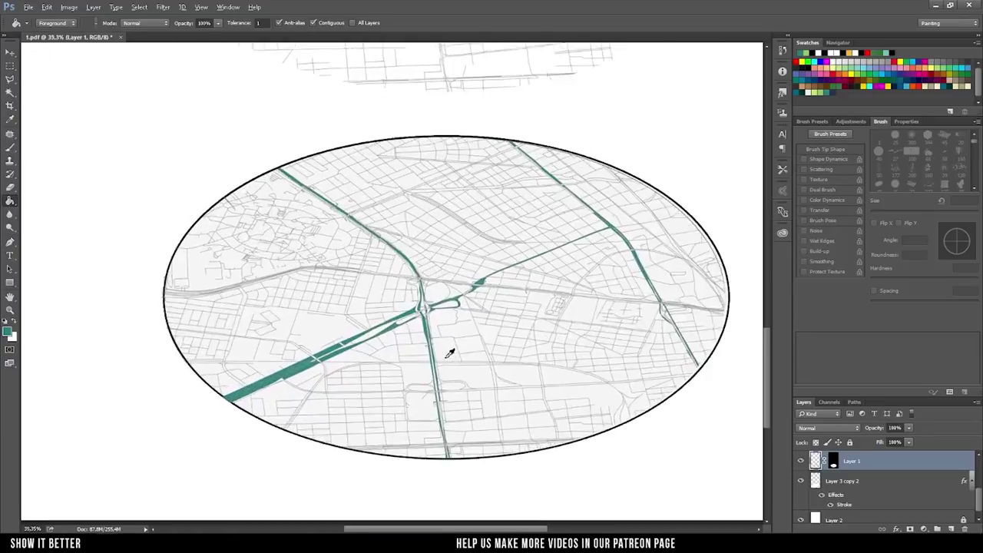
{"action": "scroll", "coordinate": [450, 351], "scroll_direction": "up", "scroll_amount": 1}
{"action": "scroll", "coordinate": [450, 351], "scroll_direction": "up", "scroll_amount": 1}
{"action": "key", "text": "v"}
{"action": "key", "text": "i"}
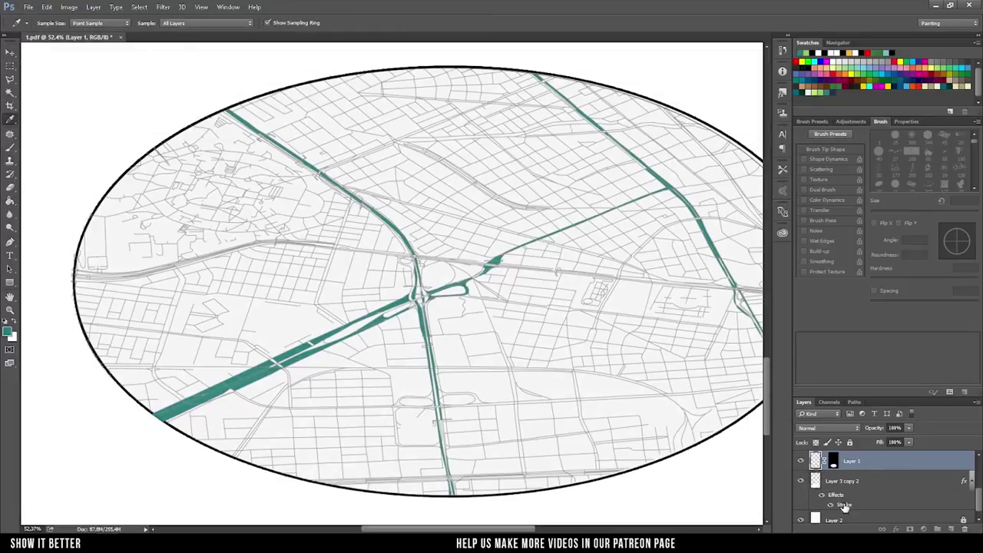
- Set the Layer 3 copy 2 disc base back to 100% opacity
{"action": "left_click", "coordinate": [841, 480]}
{"action": "scroll", "coordinate": [487, 326], "scroll_direction": "down", "scroll_amount": 2}
{"action": "scroll", "coordinate": [487, 326], "scroll_direction": "up", "scroll_amount": 2}
{"action": "scroll", "coordinate": [487, 326], "scroll_direction": "up", "scroll_amount": 2}
{"action": "key", "text": "1"}
{"action": "key", "text": "0"}
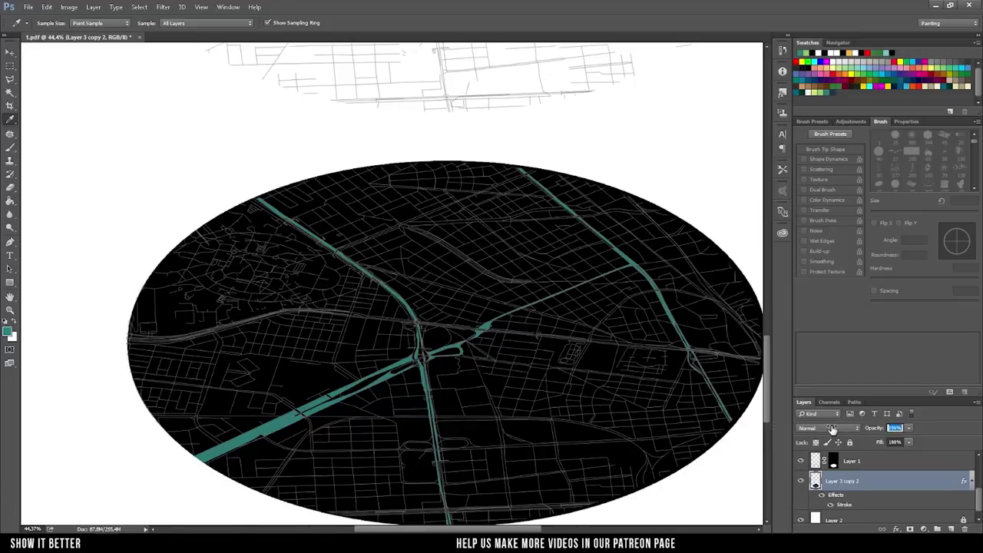
{"action": "scroll", "coordinate": [441, 392], "scroll_direction": "down", "scroll_amount": 3}
{"action": "scroll", "coordinate": [441, 407], "scroll_direction": "up", "scroll_amount": 5}
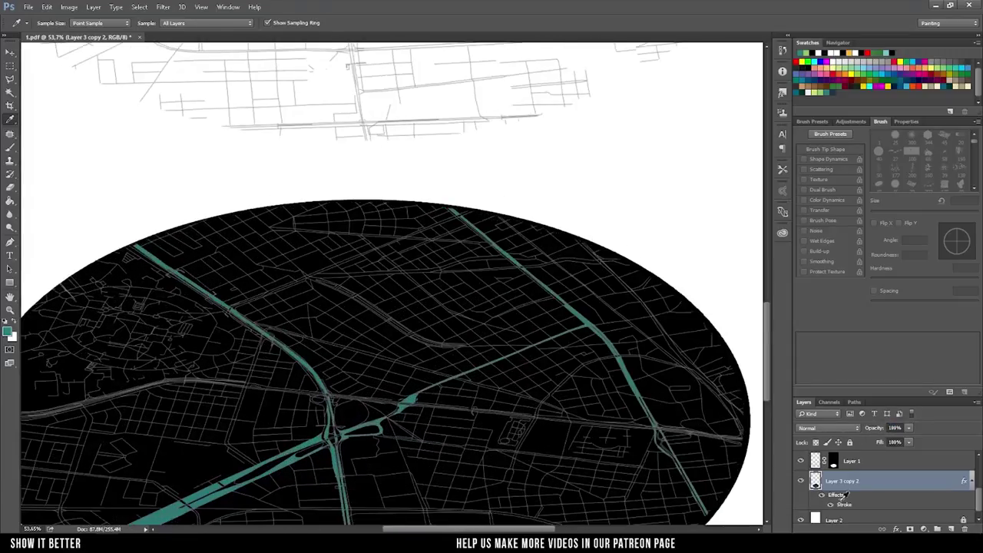
- Fill a small map block white with the Paint Bucket and touch up with the Brush
{"action": "key", "text": "alt+bracketright"}
{"action": "key", "text": "g"}
{"action": "scroll", "coordinate": [480, 340], "scroll_direction": "up", "scroll_amount": 3}
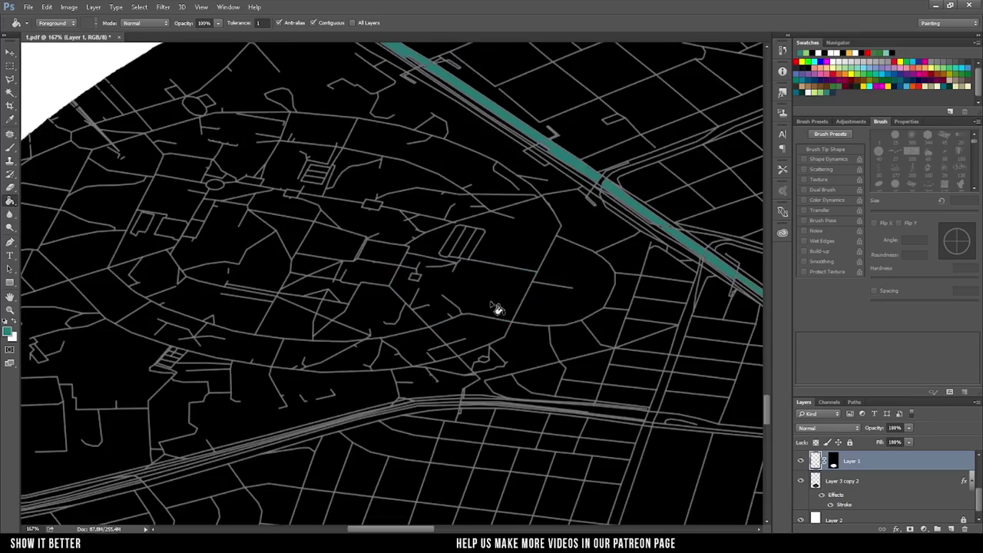
{"action": "key", "text": "x"}
{"action": "left_click", "coordinate": [500, 309]}
{"action": "scroll", "coordinate": [501, 310], "scroll_direction": "down", "scroll_amount": 3}
{"action": "scroll", "coordinate": [514, 384], "scroll_direction": "down", "scroll_amount": 3}
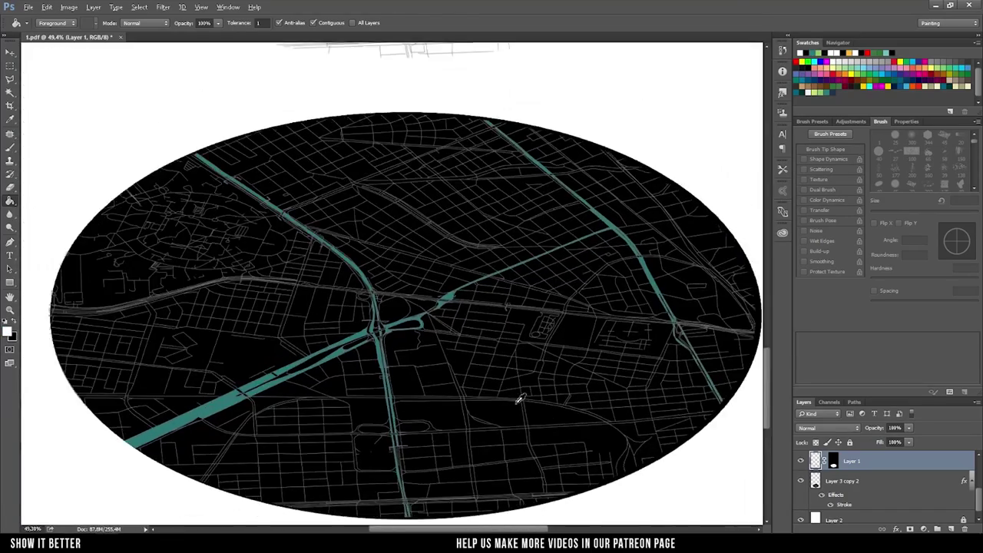
{"action": "scroll", "coordinate": [519, 399], "scroll_direction": "up", "scroll_amount": 3}
{"action": "key", "text": "b"}
{"action": "scroll", "coordinate": [595, 414], "scroll_direction": "up", "scroll_amount": 2}
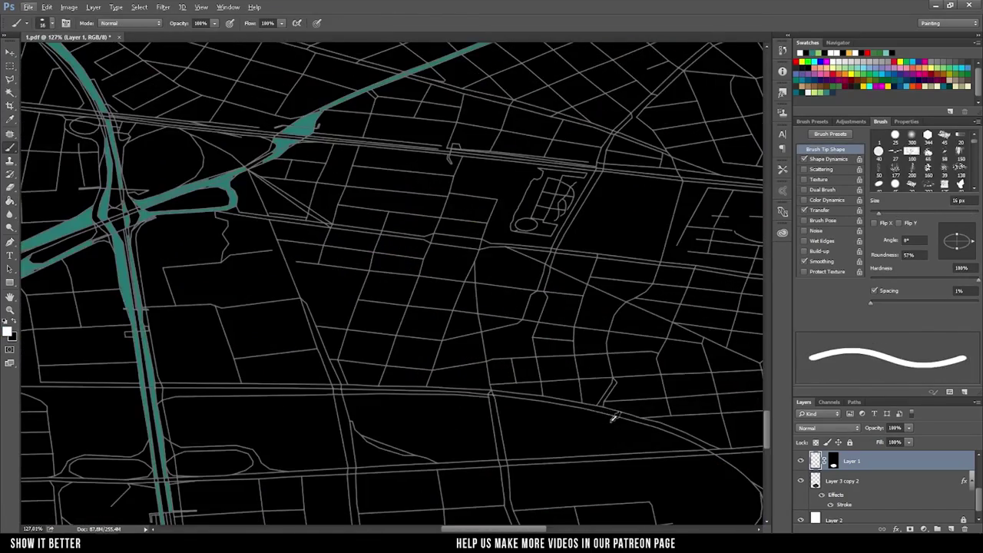
{"action": "scroll", "coordinate": [469, 397], "scroll_direction": "down", "scroll_amount": 3}
{"action": "scroll", "coordinate": [472, 358], "scroll_direction": "down", "scroll_amount": 1}
{"action": "scroll", "coordinate": [461, 358], "scroll_direction": "up", "scroll_amount": 1}
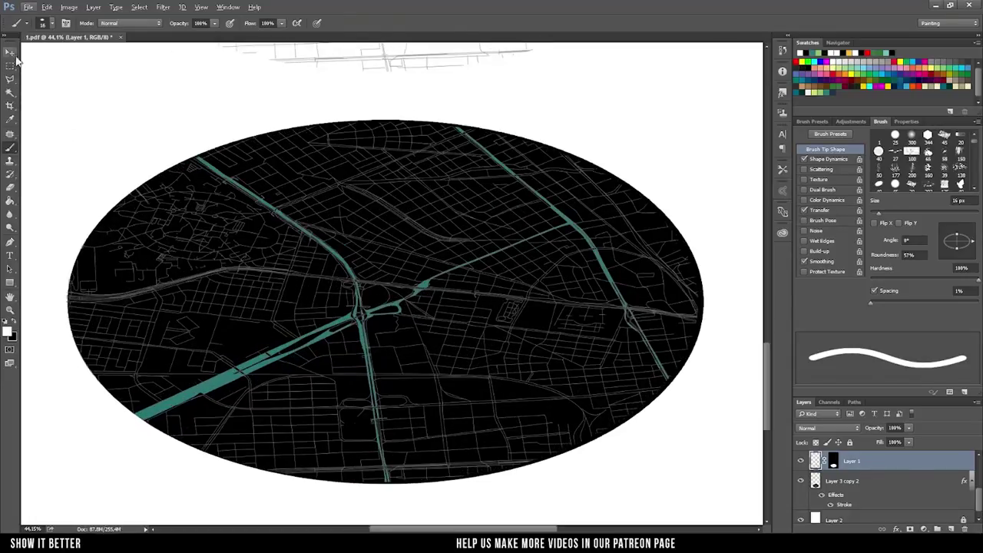
{"action": "scroll", "coordinate": [427, 290], "scroll_direction": "up", "scroll_amount": 3}
{"action": "key", "text": "v"}
{"action": "scroll", "coordinate": [430, 288], "scroll_direction": "down", "scroll_amount": 3}
{"action": "scroll", "coordinate": [399, 230], "scroll_direction": "down", "scroll_amount": 2}
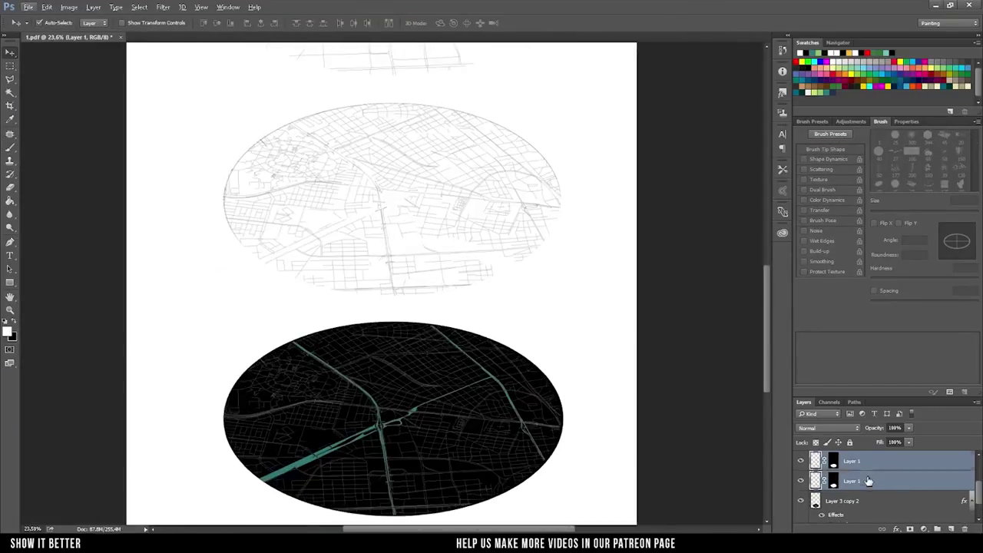
- Delete the satellite image Layer 1
{"action": "left_click", "coordinate": [838, 42]}
{"action": "left_click", "coordinate": [850, 113]}
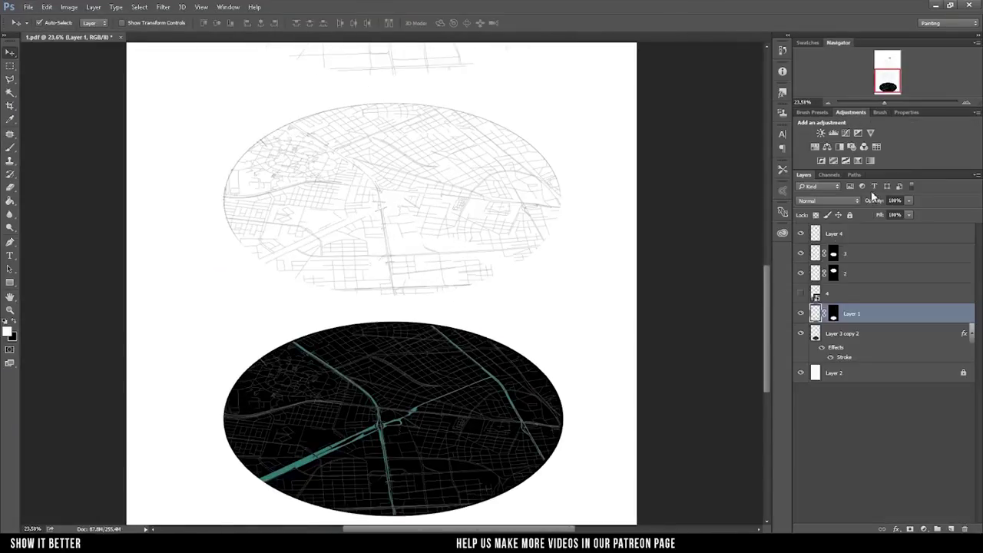
{"action": "left_click", "coordinate": [798, 292]}
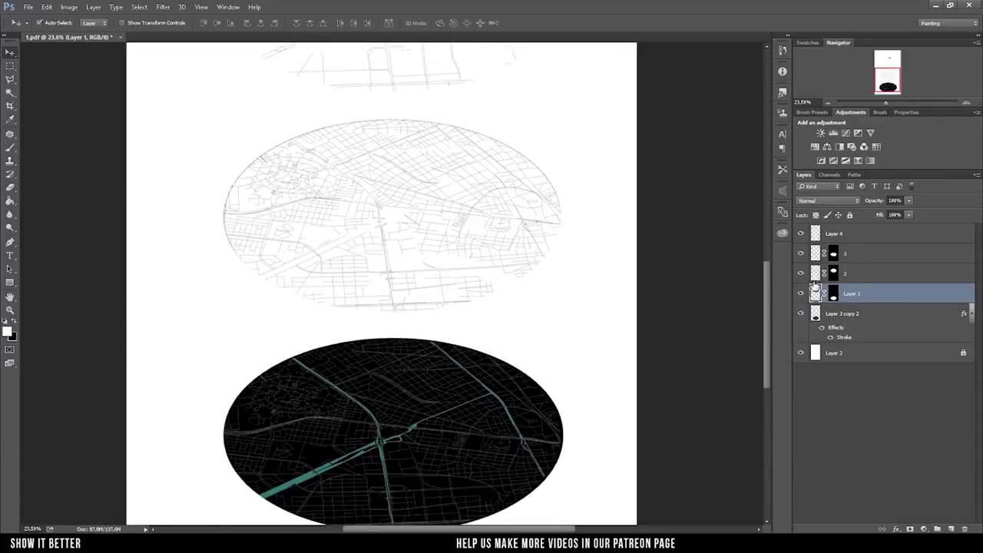
- Duplicate Layer 3 copy 2 and move the copy up under the upper map, then select Layer 3
{"action": "left_click", "coordinate": [845, 313]}
{"action": "key", "text": "ctrl+j"}
{"action": "key", "text": "ctrl+t"}
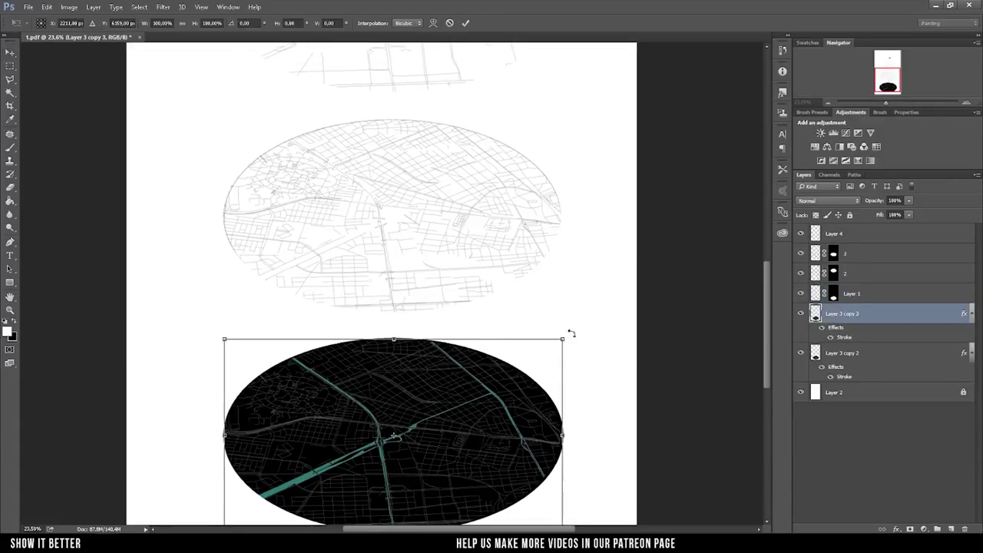
{"action": "left_click_drag", "start_coordinate": [511, 379], "coordinate": [510, 157]}
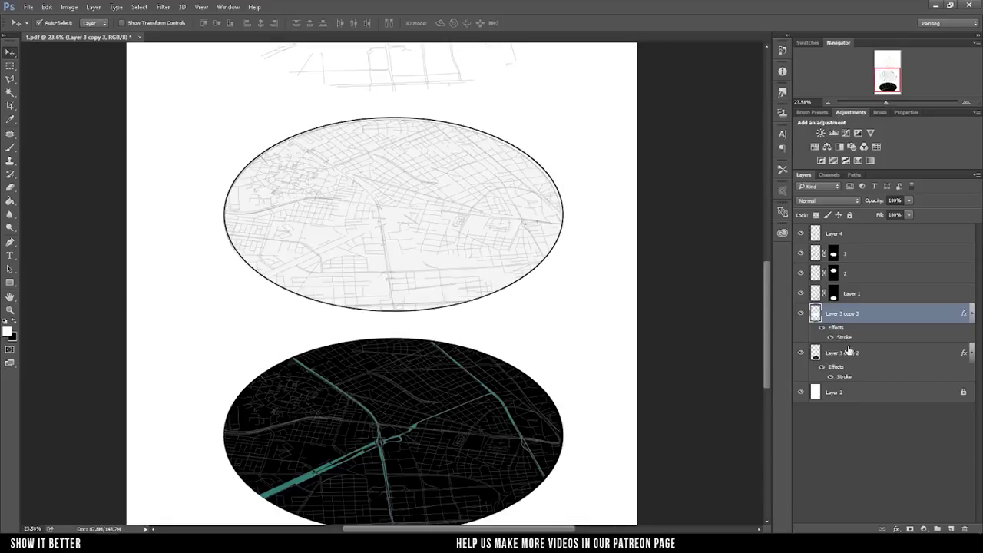
{"action": "scroll", "coordinate": [430, 171], "scroll_direction": "up", "scroll_amount": 3}
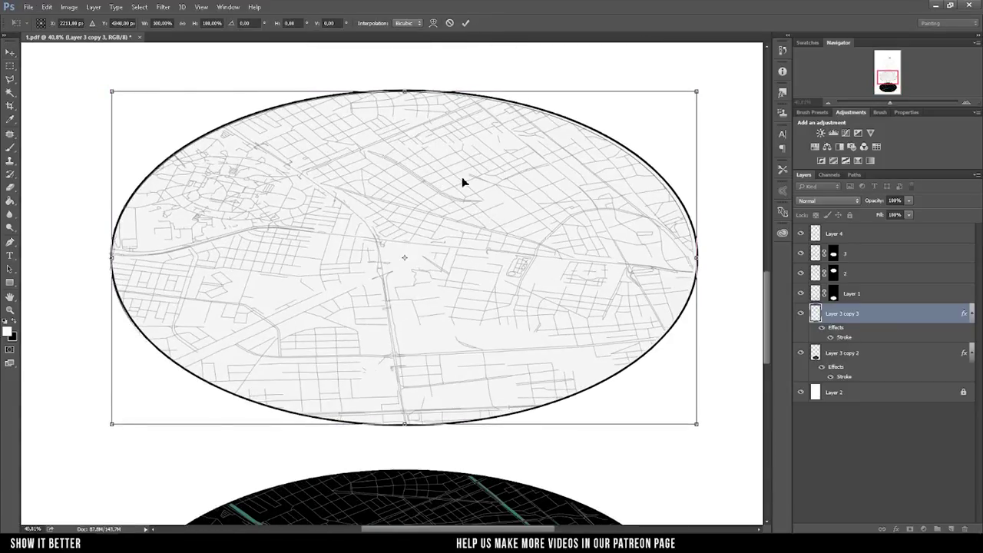
{"action": "key", "text": "Return"}
{"action": "scroll", "coordinate": [466, 228], "scroll_direction": "down", "scroll_amount": 3}
{"action": "scroll", "coordinate": [411, 343], "scroll_direction": "down", "scroll_amount": 3}
{"action": "scroll", "coordinate": [411, 345], "scroll_direction": "up", "scroll_amount": 2}
{"action": "scroll", "coordinate": [409, 347], "scroll_direction": "up", "scroll_amount": 2}
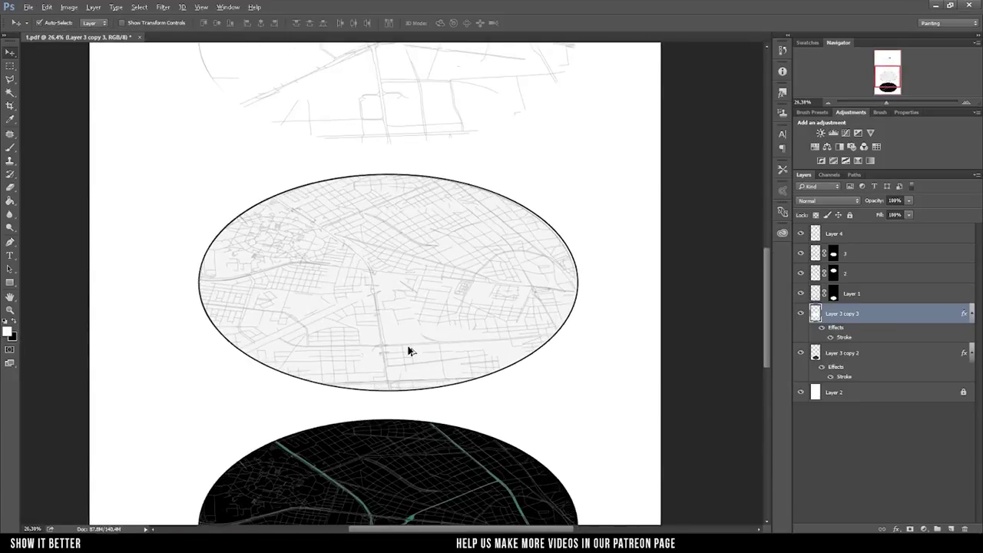
{"action": "scroll", "coordinate": [412, 347], "scroll_direction": "up", "scroll_amount": 2}
{"action": "scroll", "coordinate": [403, 307], "scroll_direction": "up", "scroll_amount": 2}
{"action": "scroll", "coordinate": [400, 285], "scroll_direction": "up", "scroll_amount": 1}
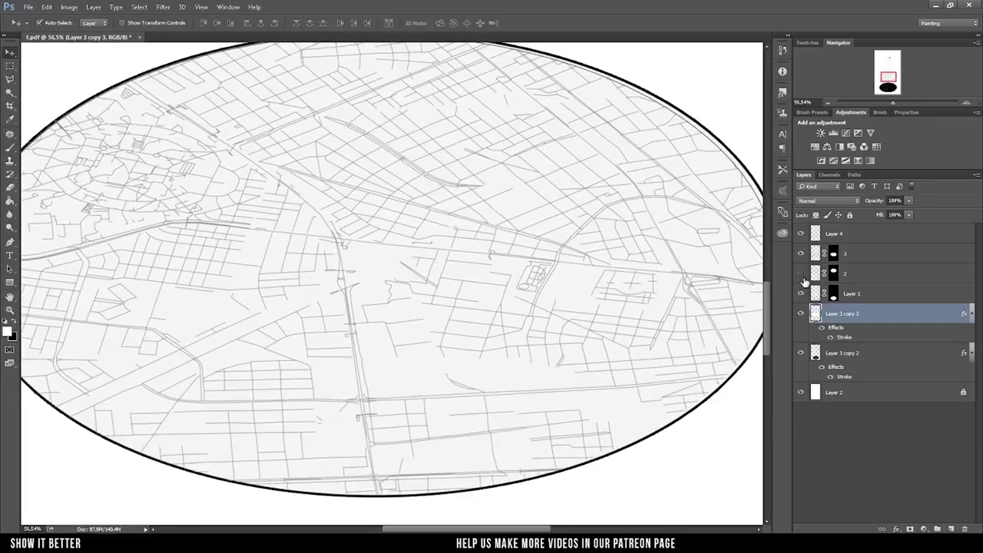
{"action": "left_click", "coordinate": [825, 256]}
{"action": "scroll", "coordinate": [556, 203], "scroll_direction": "down", "scroll_amount": 1}
- Pick the Paint Bucket and the middle map layer, undoing a stray cyan fill
{"action": "key", "text": "g"}
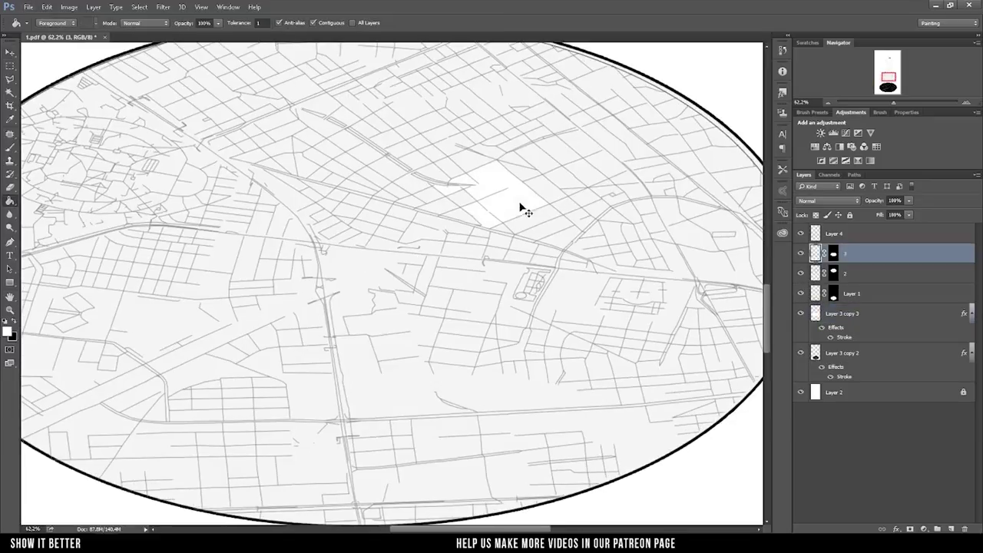
{"action": "left_click_drag", "start_coordinate": [516, 209], "coordinate": [507, 280]}
{"action": "left_click", "coordinate": [804, 42]}
{"action": "scroll", "coordinate": [592, 149], "scroll_direction": "down", "scroll_amount": 10}
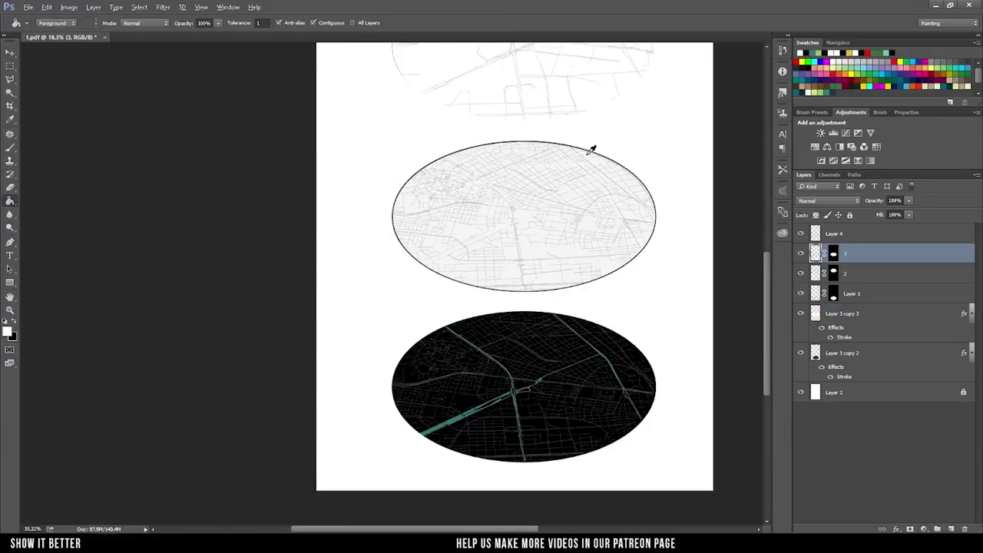
{"action": "left_click", "coordinate": [852, 353]}
{"action": "scroll", "coordinate": [612, 334], "scroll_direction": "up", "scroll_amount": 1}
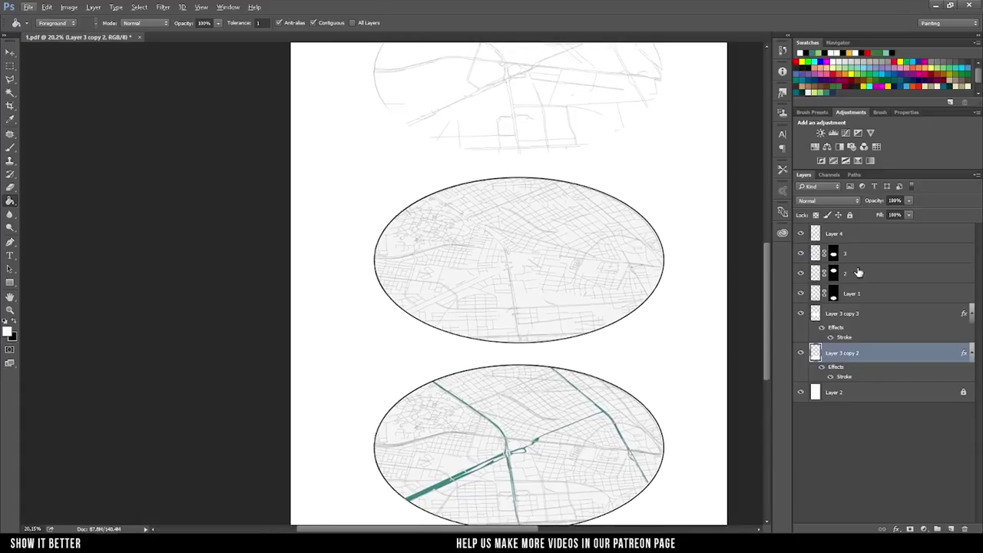
{"action": "left_click", "coordinate": [898, 231]}
{"action": "left_click", "coordinate": [540, 311]}
{"action": "key", "text": "ctrl+z"}
{"action": "key", "text": "alt+bracketleft"}
{"action": "scroll", "coordinate": [530, 286], "scroll_direction": "up", "scroll_amount": 3}
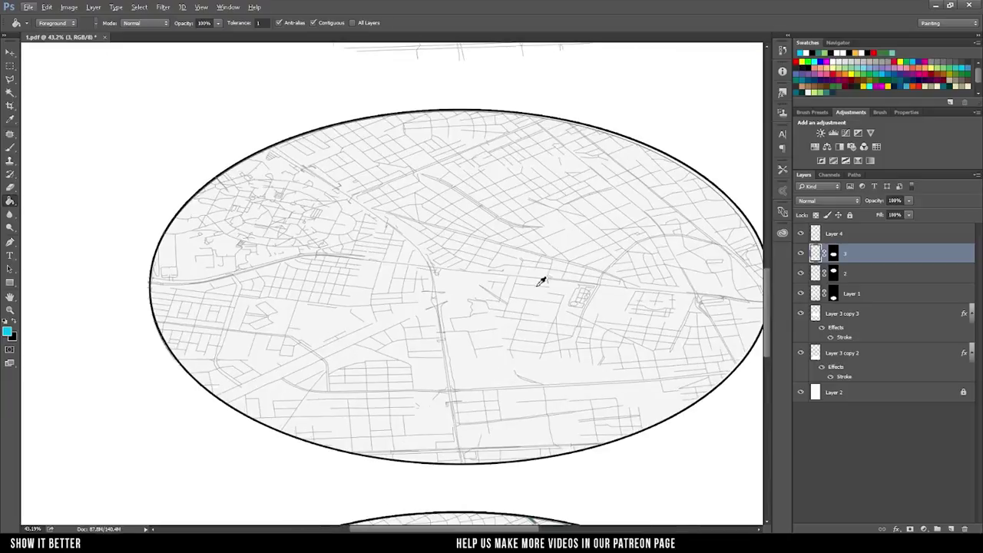
- Fill the western, central ring and roadside park blocks of the middle map light green
{"action": "left_click", "coordinate": [210, 276]}
{"action": "scroll", "coordinate": [222, 246], "scroll_direction": "up", "scroll_amount": 2}
{"action": "scroll", "coordinate": [230, 219], "scroll_direction": "up", "scroll_amount": 1}
{"action": "left_click", "coordinate": [300, 269]}
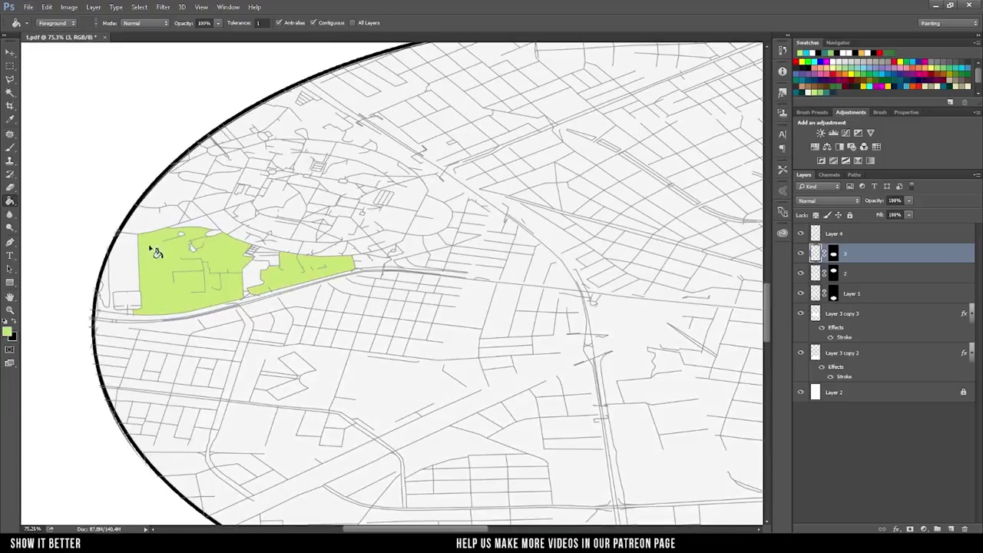
{"action": "left_click", "coordinate": [184, 215]}
{"action": "left_click", "coordinate": [330, 115]}
{"action": "left_click", "coordinate": [443, 199]}
{"action": "left_click", "coordinate": [432, 246]}
{"action": "left_click", "coordinate": [411, 216]}
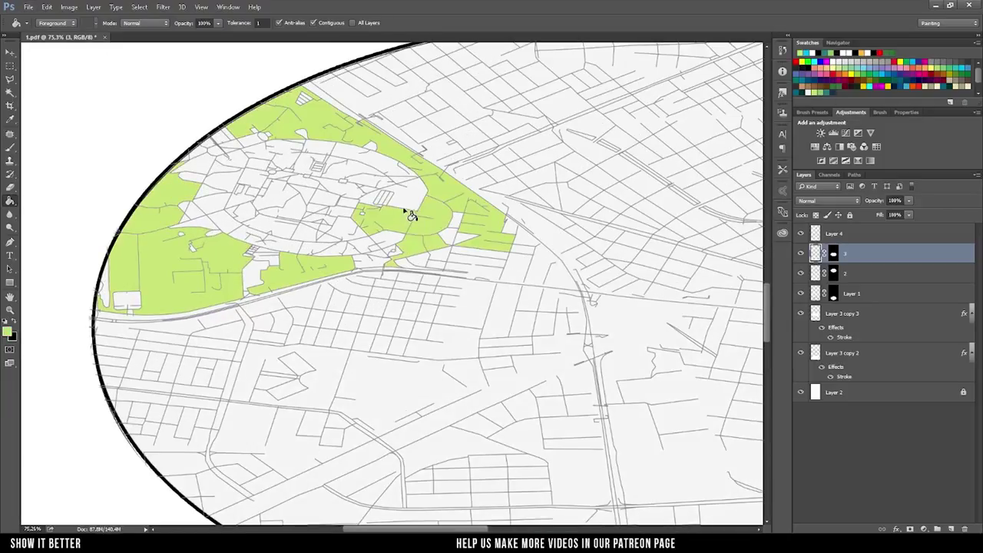
- Fill the remaining park gaps and white park patches light green
{"action": "scroll", "coordinate": [262, 246], "scroll_direction": "up", "scroll_amount": 2}
{"action": "left_click", "coordinate": [259, 281]}
{"action": "left_click", "coordinate": [198, 221]}
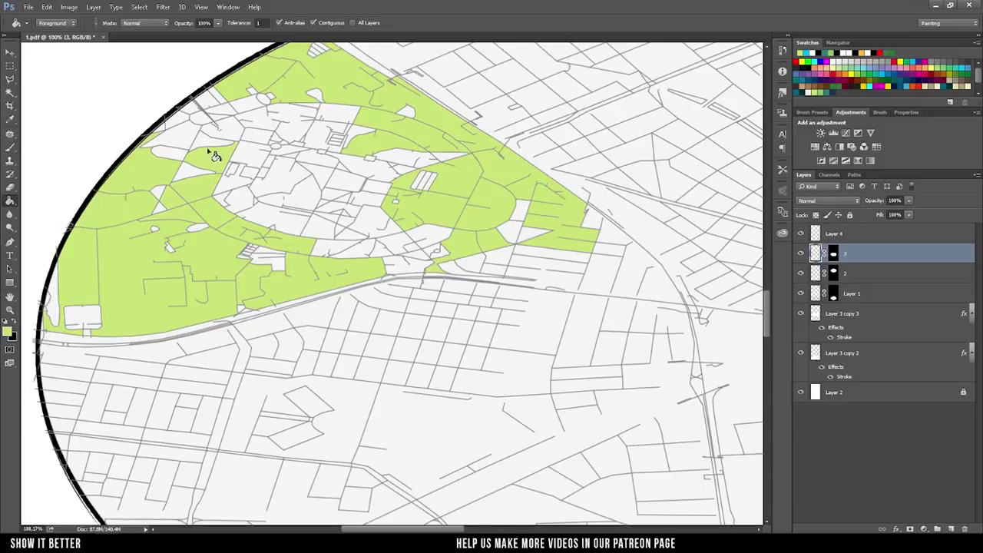
{"action": "left_click", "coordinate": [292, 176]}
{"action": "left_click", "coordinate": [303, 213]}
{"action": "left_click", "coordinate": [321, 234]}
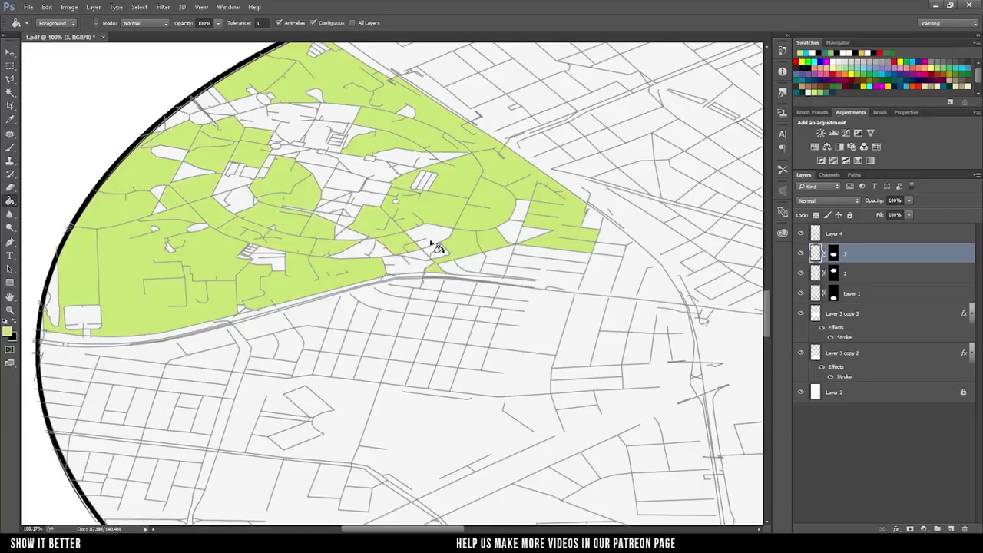
{"action": "left_click", "coordinate": [307, 123]}
{"action": "left_click", "coordinate": [248, 105]}
{"action": "scroll", "coordinate": [341, 202], "scroll_direction": "up", "scroll_amount": 3}
{"action": "left_click", "coordinate": [453, 303]}
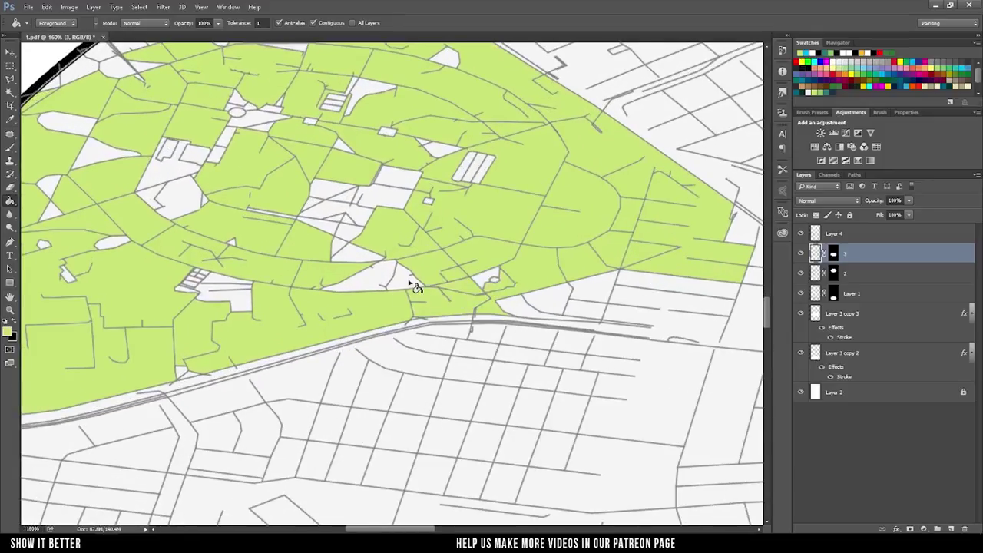
{"action": "left_click", "coordinate": [186, 206]}
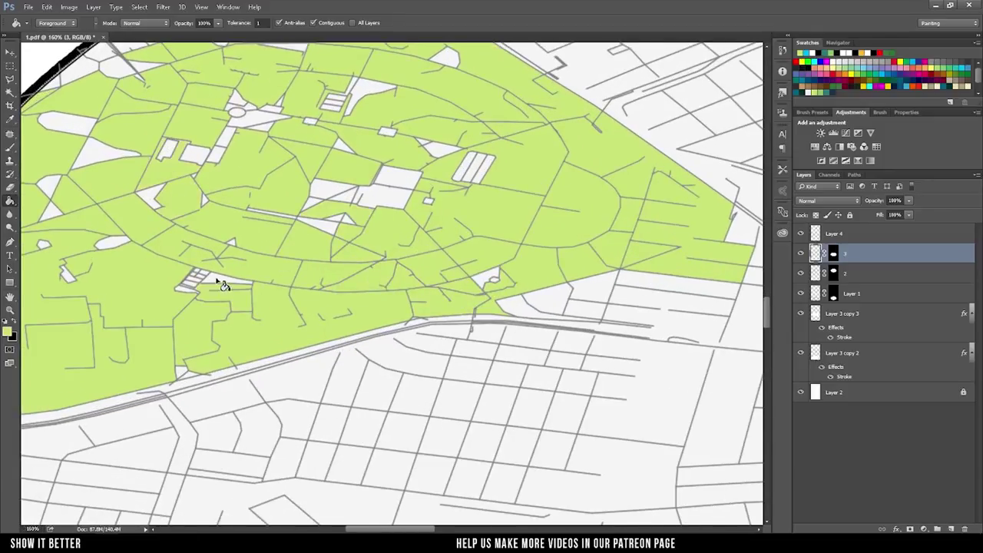
- Fill the lower, right-side and diagonal-strip park patches light green
{"action": "scroll", "coordinate": [457, 239], "scroll_direction": "up", "scroll_amount": 3}
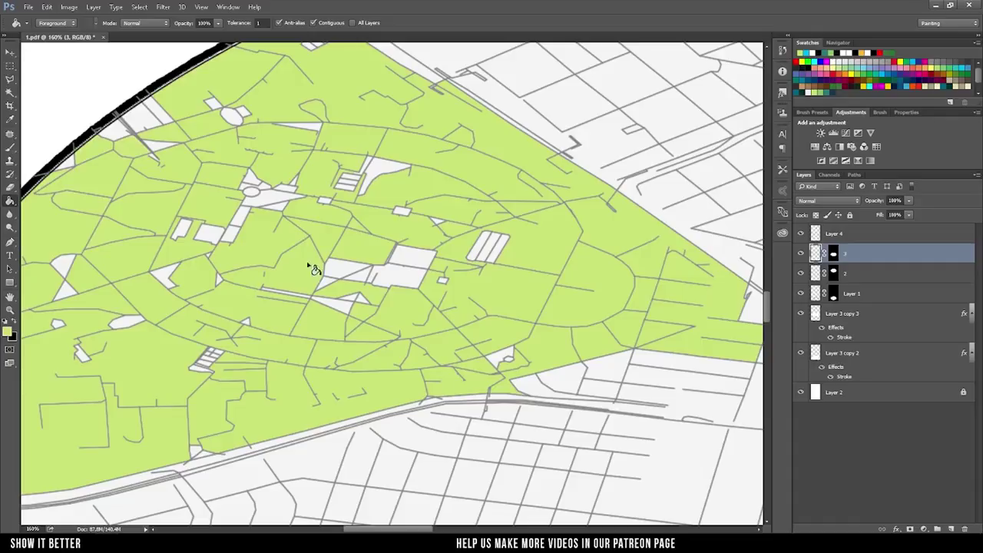
{"action": "scroll", "coordinate": [284, 205], "scroll_direction": "down", "scroll_amount": 5}
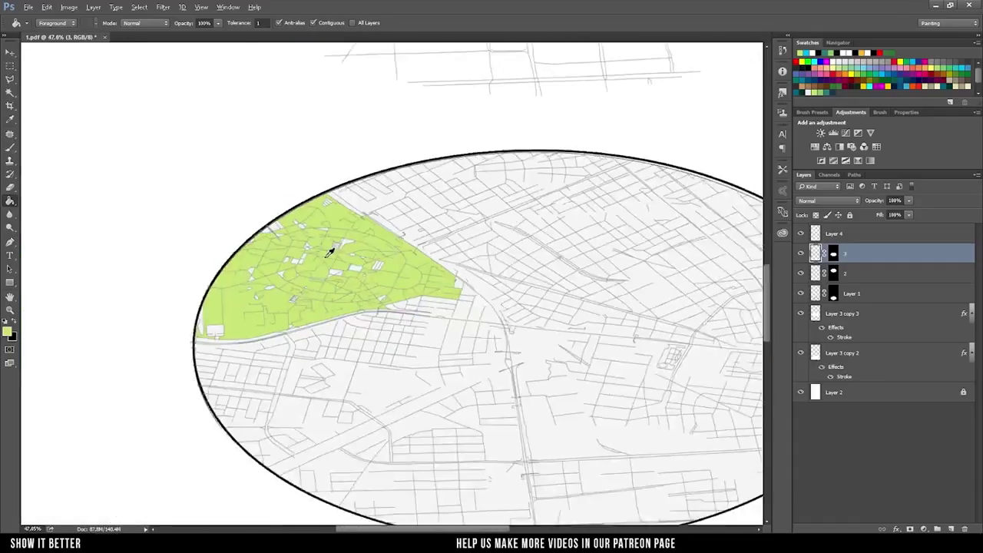
{"action": "scroll", "coordinate": [329, 253], "scroll_direction": "up", "scroll_amount": 2}
{"action": "left_click", "coordinate": [215, 396]}
{"action": "scroll", "coordinate": [482, 440], "scroll_direction": "right", "scroll_amount": 4}
{"action": "left_click", "coordinate": [444, 459]}
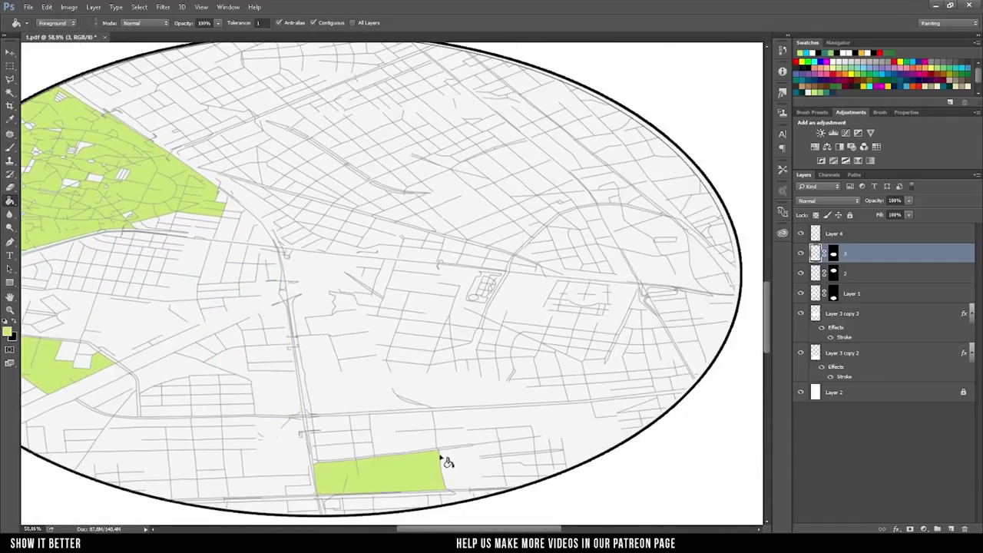
{"action": "left_click", "coordinate": [520, 287]}
{"action": "scroll", "coordinate": [506, 261], "scroll_direction": "up", "scroll_amount": 3}
{"action": "left_click", "coordinate": [476, 228]}
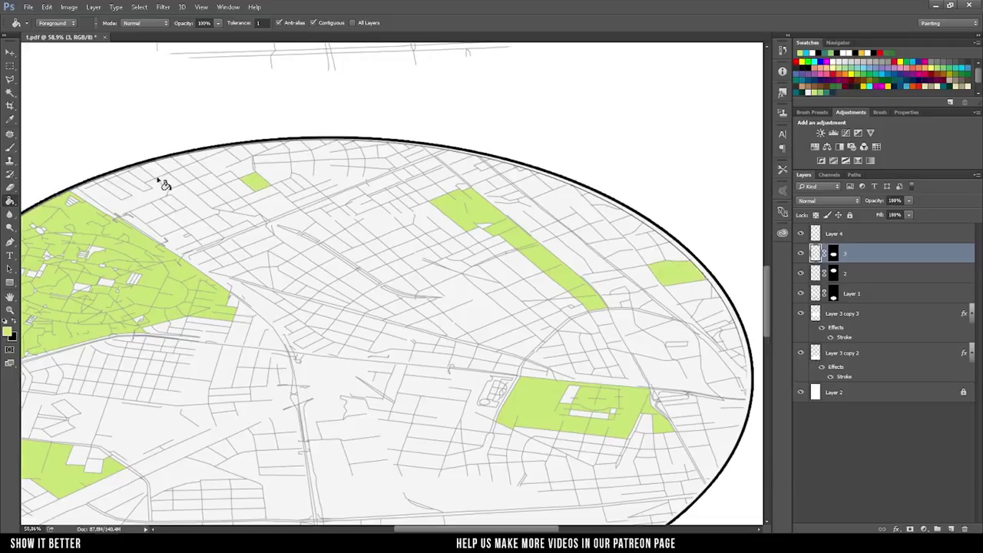
{"action": "scroll", "coordinate": [265, 297], "scroll_direction": "down", "scroll_amount": 3}
{"action": "scroll", "coordinate": [264, 297], "scroll_direction": "left", "scroll_amount": 3}
{"action": "left_click", "coordinate": [407, 318]}
{"action": "left_click", "coordinate": [165, 358]}
- Undo the mis-fill on the street lines and fill the lower-right park patch green
{"action": "key", "text": "z"}
{"action": "key", "text": "ctrl+z"}
{"action": "key", "text": "g"}
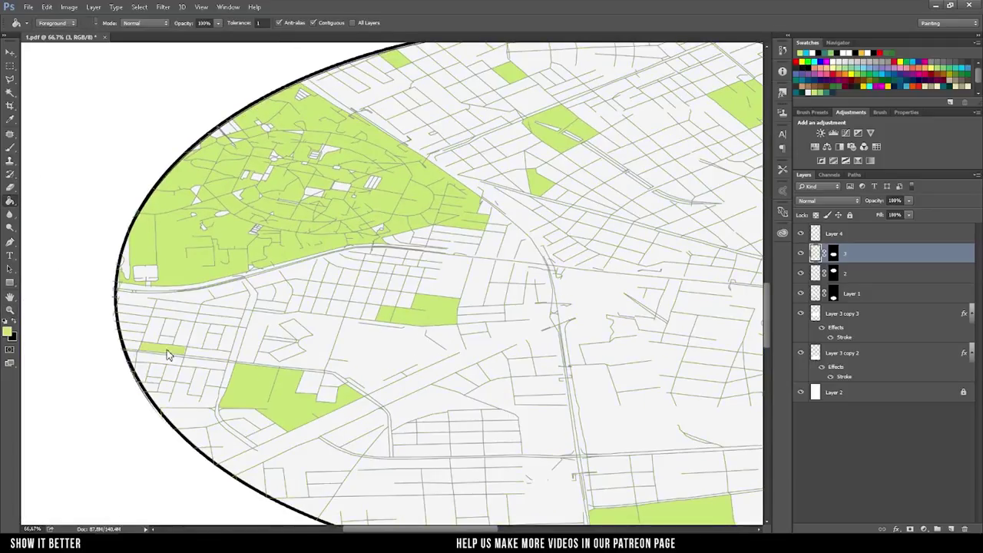
{"action": "scroll", "coordinate": [500, 402], "scroll_direction": "down", "scroll_amount": 3}
{"action": "left_click", "coordinate": [511, 382]}
{"action": "scroll", "coordinate": [516, 384], "scroll_direction": "down", "scroll_amount": 2}
{"action": "scroll", "coordinate": [362, 373], "scroll_direction": "up", "scroll_amount": 4}
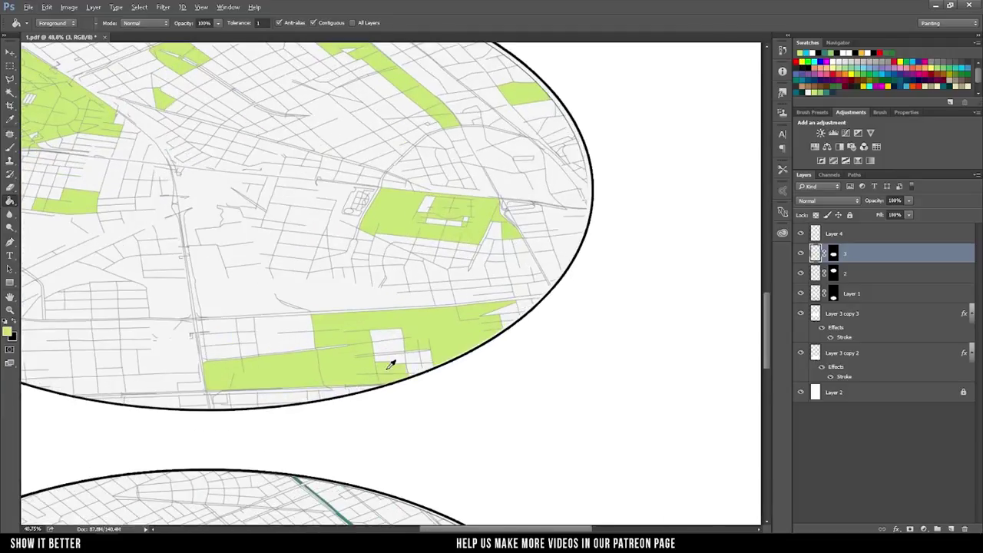
{"action": "scroll", "coordinate": [391, 362], "scroll_direction": "down", "scroll_amount": 6}
{"action": "scroll", "coordinate": [325, 307], "scroll_direction": "up", "scroll_amount": 1}
- Duplicate the outlined disc layer and move the copy up toward the top map
{"action": "left_click", "coordinate": [842, 313]}
{"action": "key", "text": "ctrl+j"}
{"action": "key", "text": "ctrl+t"}
{"action": "left_click_drag", "start_coordinate": [504, 338], "coordinate": [527, 136]}
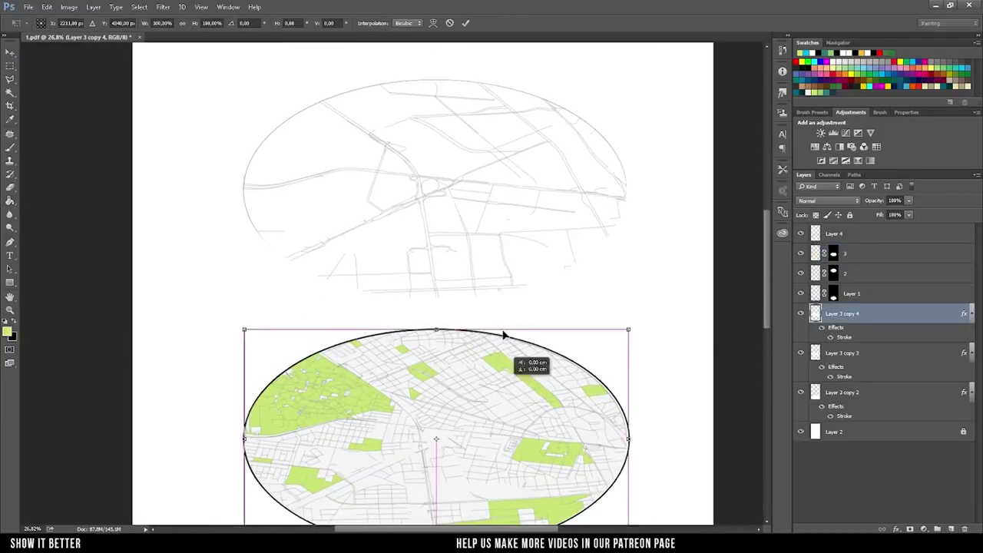
- Commit the disc copy and try a Hue/Saturation recolour of street-line layer 2
{"action": "key", "text": "Return"}
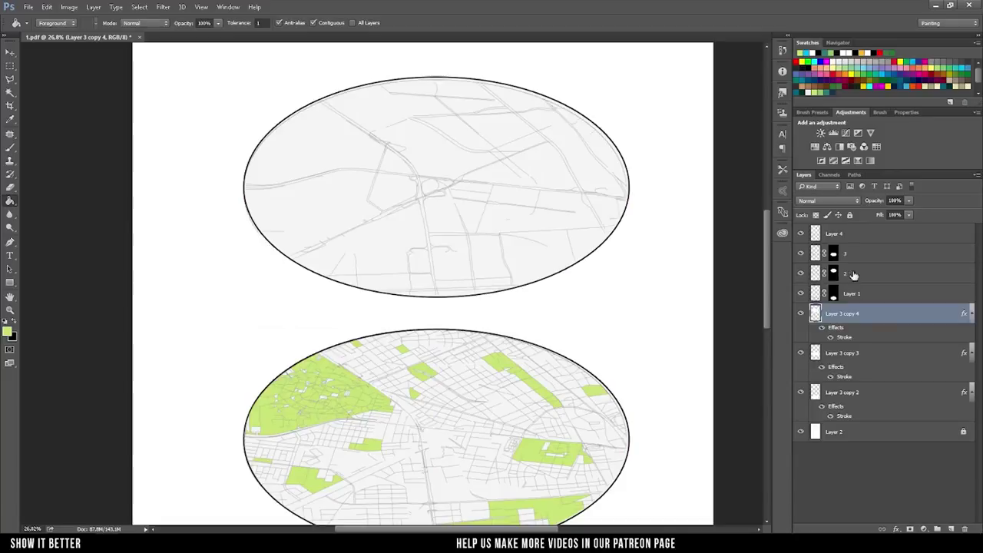
{"action": "left_click", "coordinate": [849, 275]}
{"action": "key", "text": "ctrl+u"}
{"action": "left_click", "coordinate": [870, 261]}
{"action": "left_click_drag", "start_coordinate": [812, 287], "coordinate": [822, 290]}
{"action": "left_click_drag", "start_coordinate": [793, 237], "coordinate": [859, 239]}
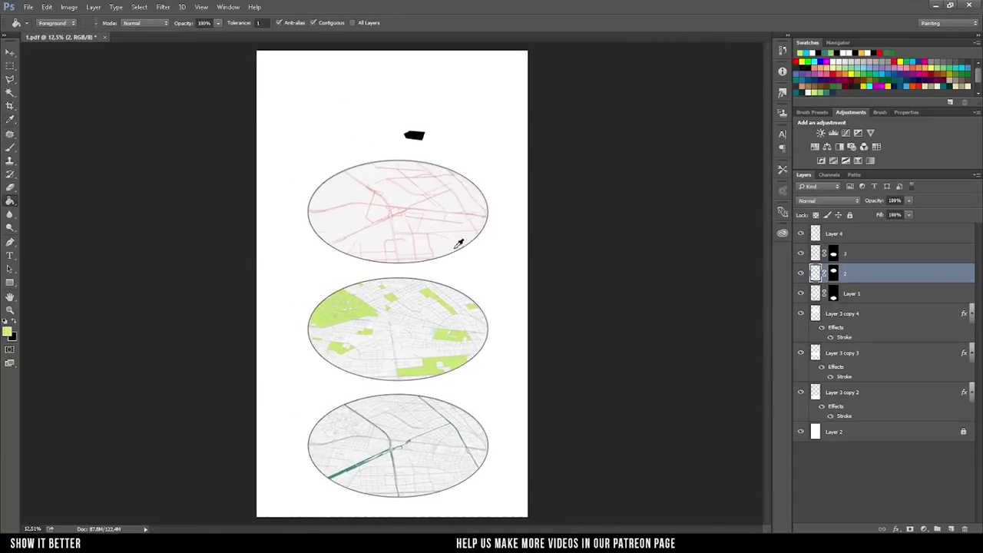
- Colorize the top map's street lines light blue at Hue 196, Saturation 99
{"action": "key", "text": "ctrl+u"}
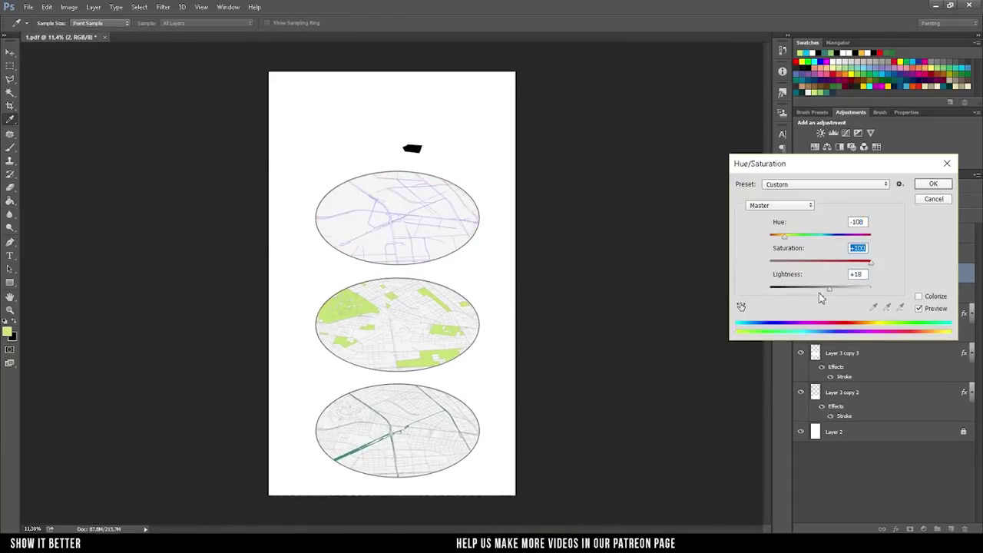
{"action": "left_click_drag", "start_coordinate": [779, 240], "coordinate": [795, 240]}
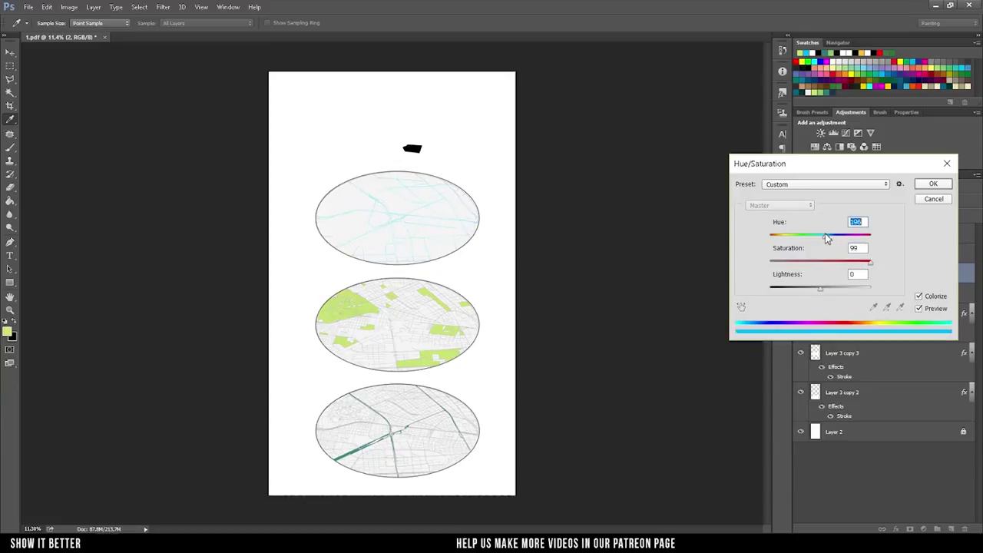
{"action": "key", "text": "Return"}
{"action": "scroll", "coordinate": [379, 201], "scroll_direction": "up", "scroll_amount": 3}
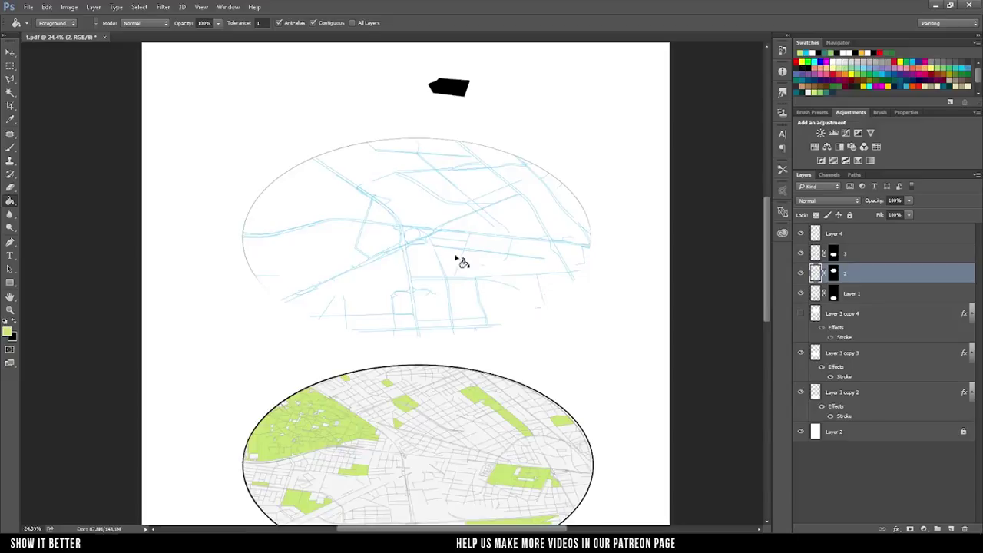
{"action": "scroll", "coordinate": [460, 262], "scroll_direction": "down", "scroll_amount": 1}
{"action": "left_click", "coordinate": [841, 314]}
{"action": "left_click", "coordinate": [801, 314]}
- Give Layer 3 copy 4 an adjusted stroke and a fine diagonal hatch Pattern Overlay
{"action": "double_click", "coordinate": [844, 337]}
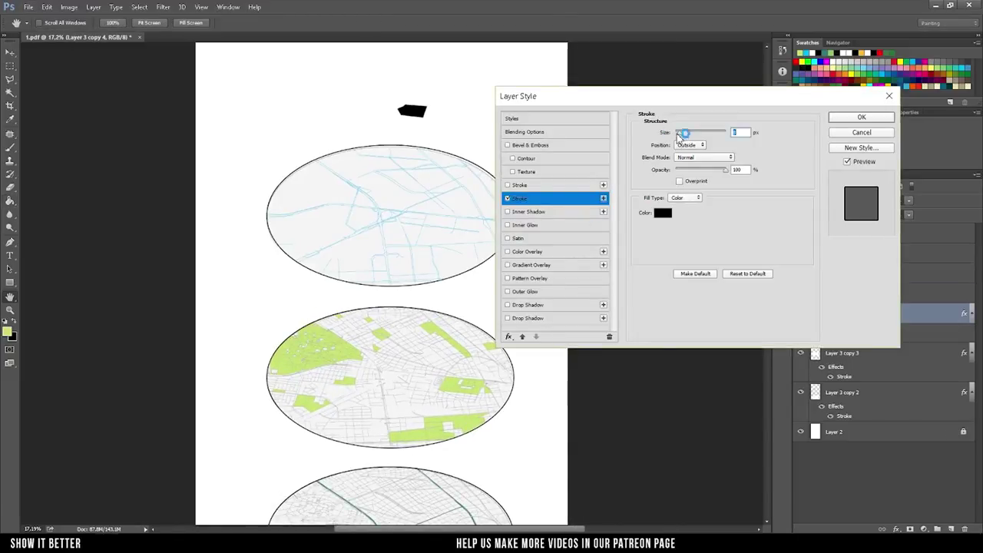
{"action": "left_click_drag", "start_coordinate": [680, 138], "coordinate": [679, 135]}
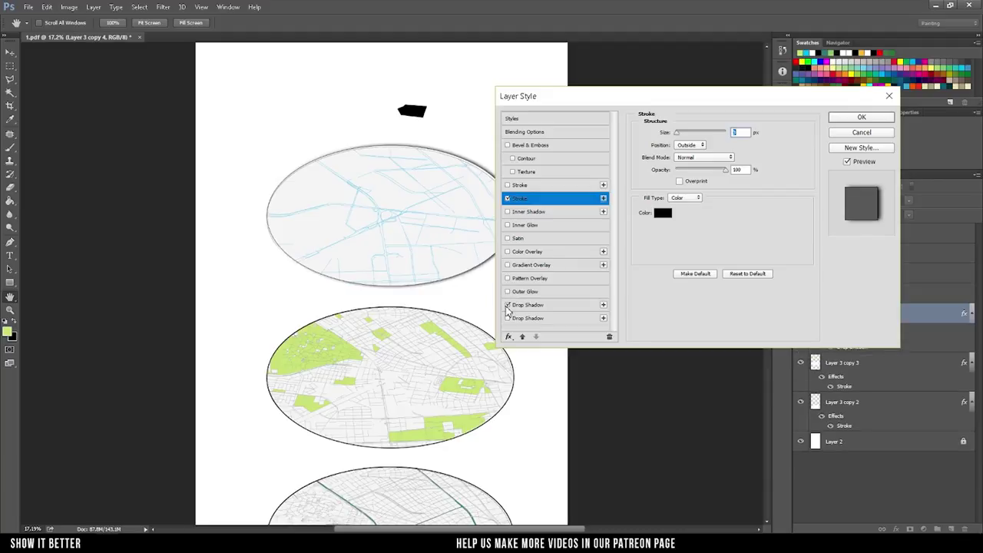
{"action": "left_click", "coordinate": [514, 278]}
{"action": "left_click_drag", "start_coordinate": [701, 196], "coordinate": [720, 195]}
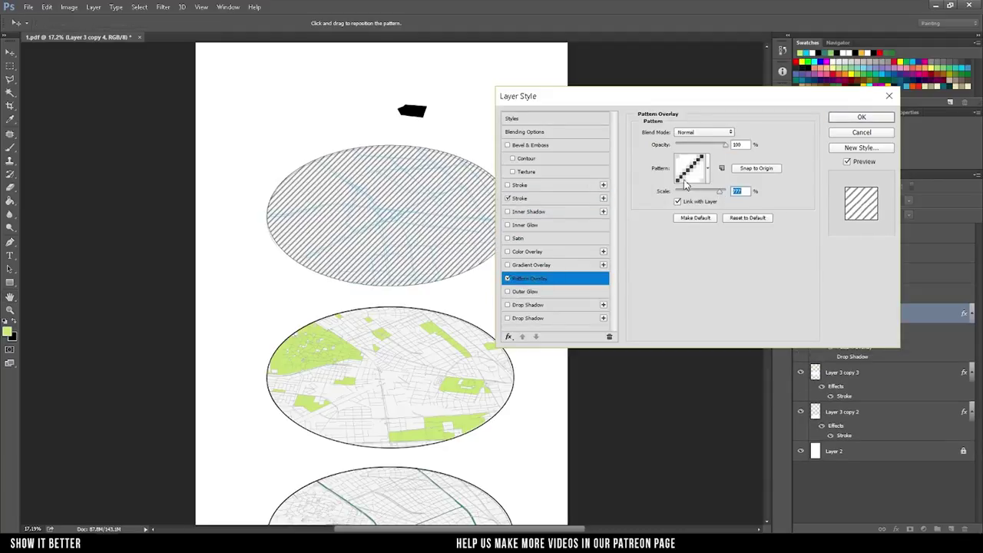
{"action": "left_click", "coordinate": [685, 184]}
{"action": "left_click", "coordinate": [675, 213]}
{"action": "key", "text": "Return"}
{"action": "left_click_drag", "start_coordinate": [703, 191], "coordinate": [711, 194]}
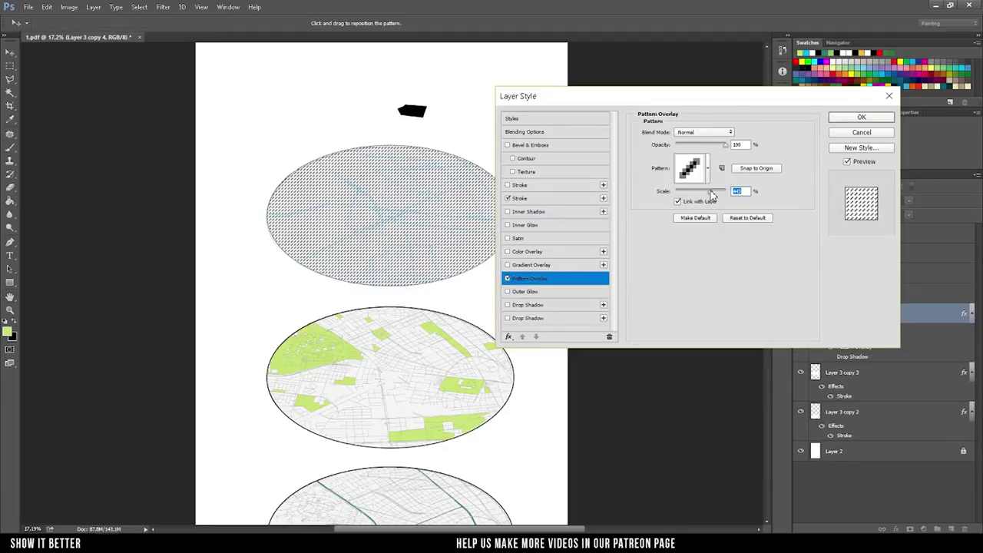
{"action": "key", "text": "Return"}
- Hide the hatched disc layer and reselect the layer 3 street map
{"action": "scroll", "coordinate": [374, 201], "scroll_direction": "up", "scroll_amount": 3}
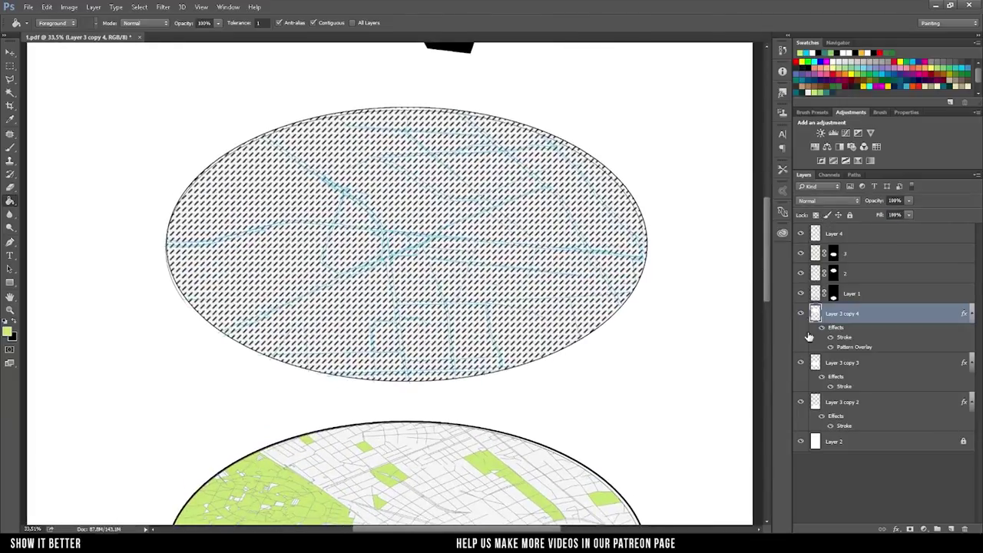
{"action": "left_click", "coordinate": [801, 315]}
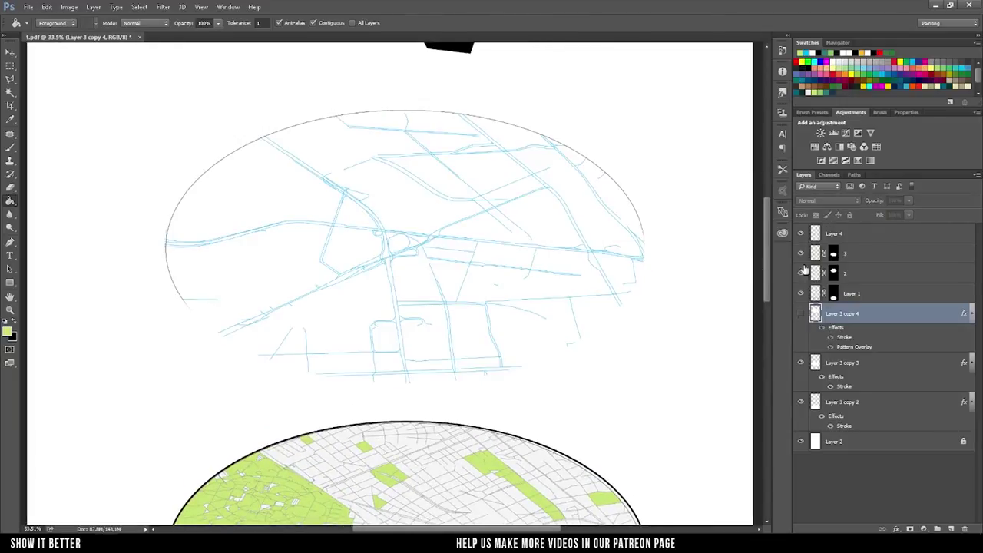
{"action": "left_click", "coordinate": [830, 346]}
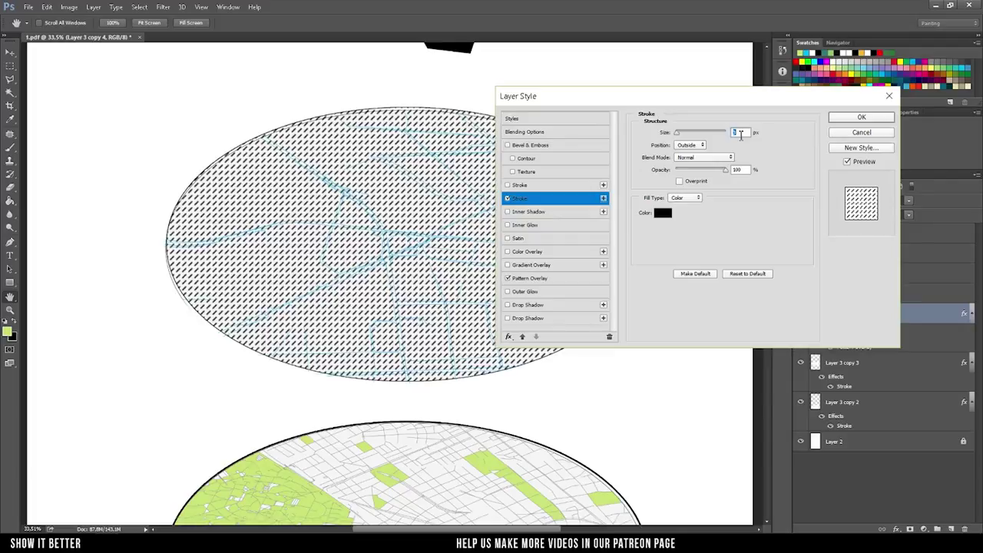
{"action": "key", "text": "Return"}
{"action": "left_click", "coordinate": [10, 52]}
{"action": "left_click", "coordinate": [801, 314]}
{"action": "left_click", "coordinate": [852, 254]}
{"action": "key", "text": "w"}
{"action": "scroll", "coordinate": [407, 233], "scroll_direction": "up", "scroll_amount": 1}
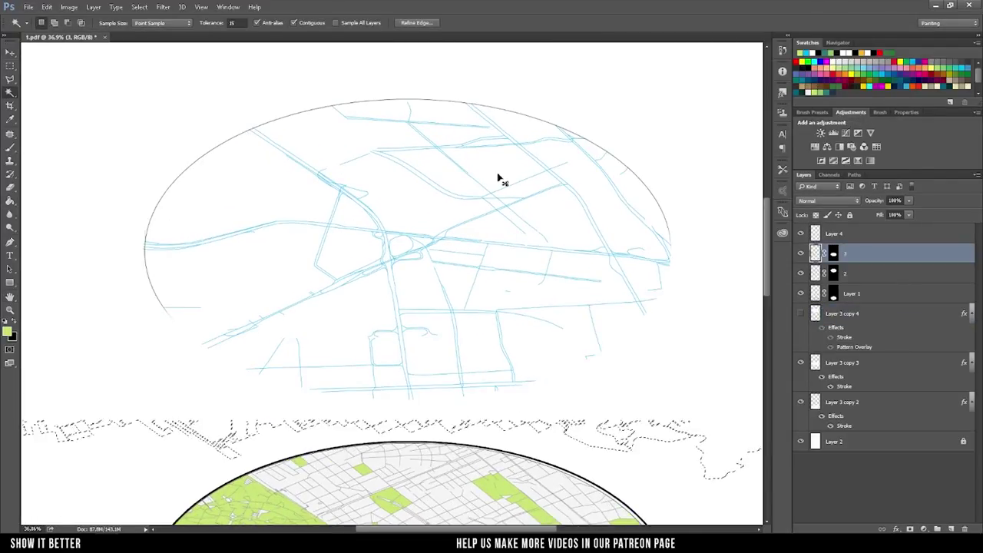
- Switch to layer 2 and test a green block fill, then undo it
{"action": "key", "text": "g"}
{"action": "scroll", "coordinate": [391, 197], "scroll_direction": "up", "scroll_amount": 2}
{"action": "scroll", "coordinate": [297, 281], "scroll_direction": "up", "scroll_amount": 2}
{"action": "scroll", "coordinate": [456, 279], "scroll_direction": "down", "scroll_amount": 4}
{"action": "key", "text": "alt+bracketleft"}
{"action": "scroll", "coordinate": [574, 298], "scroll_direction": "up", "scroll_amount": 3}
{"action": "left_click", "coordinate": [422, 254]}
{"action": "key", "text": "ctrl+z"}
{"action": "scroll", "coordinate": [432, 261], "scroll_direction": "down", "scroll_amount": 3}
- Magic Wand-select top map street blocks and mask the hatched disc to them
{"action": "key", "text": "w"}
{"action": "left_click", "coordinate": [440, 376], "text": "shift"}
{"action": "left_click", "coordinate": [261, 314], "text": "shift"}
{"action": "left_click", "coordinate": [584, 231], "text": "shift"}
{"action": "left_click", "coordinate": [800, 313]}
{"action": "left_click", "coordinate": [860, 313]}
{"action": "left_click", "coordinate": [923, 529]}
- Reduce the hatch layer's Pattern Overlay scale for a grey block fill
{"action": "key", "text": "v"}
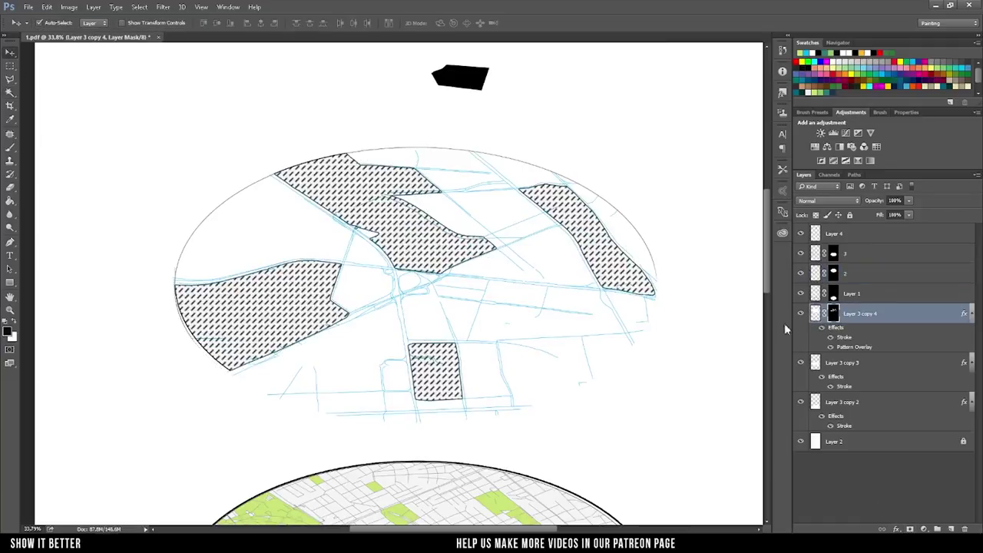
{"action": "double_click", "coordinate": [852, 347]}
{"action": "mouse_move", "coordinate": [666, 196]}
{"action": "left_mouse_down"}
{"action": "mouse_move", "coordinate": [709, 195]}
{"action": "mouse_move", "coordinate": [701, 192]}
{"action": "left_mouse_up"}
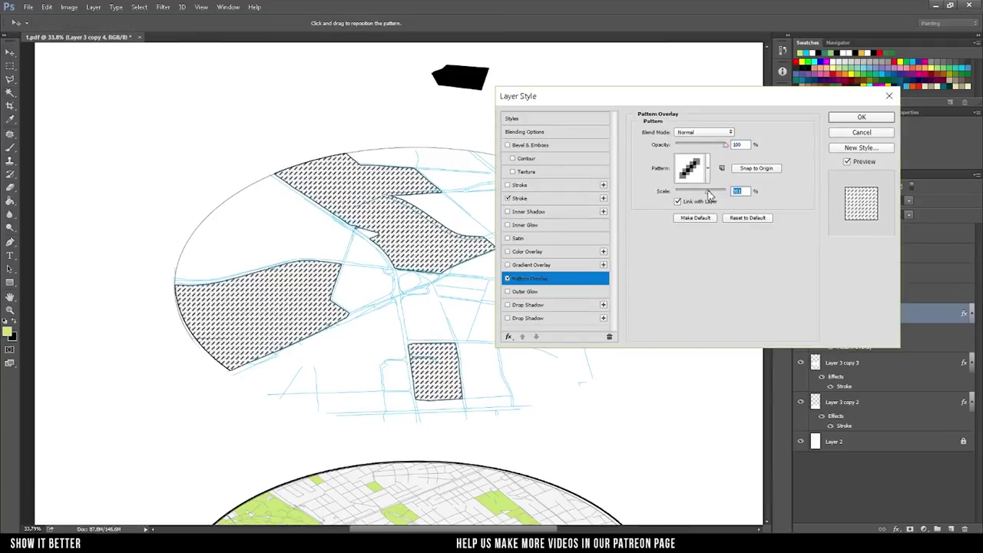
{"action": "key", "text": "Return"}
{"action": "scroll", "coordinate": [410, 231], "scroll_direction": "down", "scroll_amount": 3}
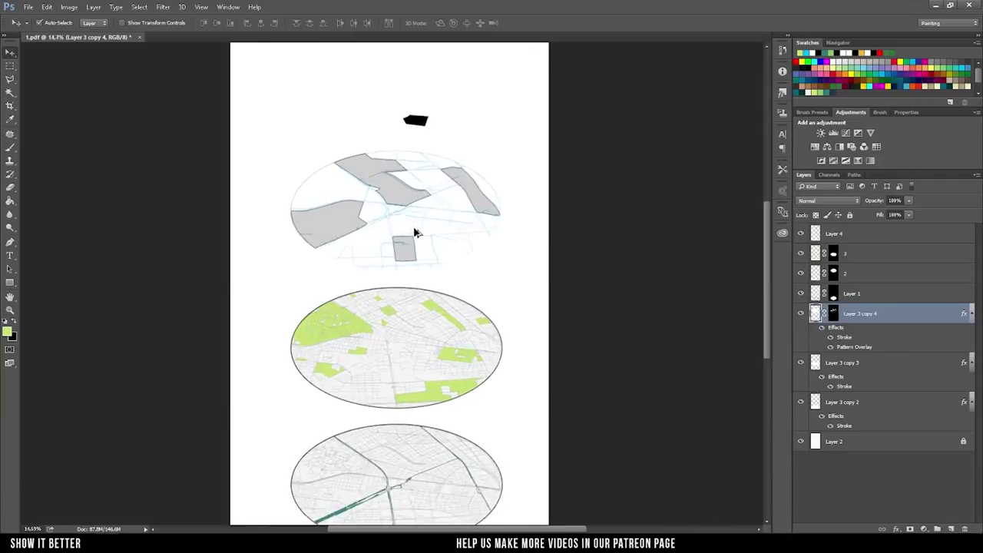
{"action": "scroll", "coordinate": [430, 269], "scroll_direction": "up", "scroll_amount": 2}
- Duplicate the outlined disc onto the top map and lower its opacity
{"action": "key", "text": "ctrl+j"}
{"action": "key", "text": "ctrl+t"}
{"action": "left_click_drag", "start_coordinate": [459, 309], "coordinate": [463, 198]}
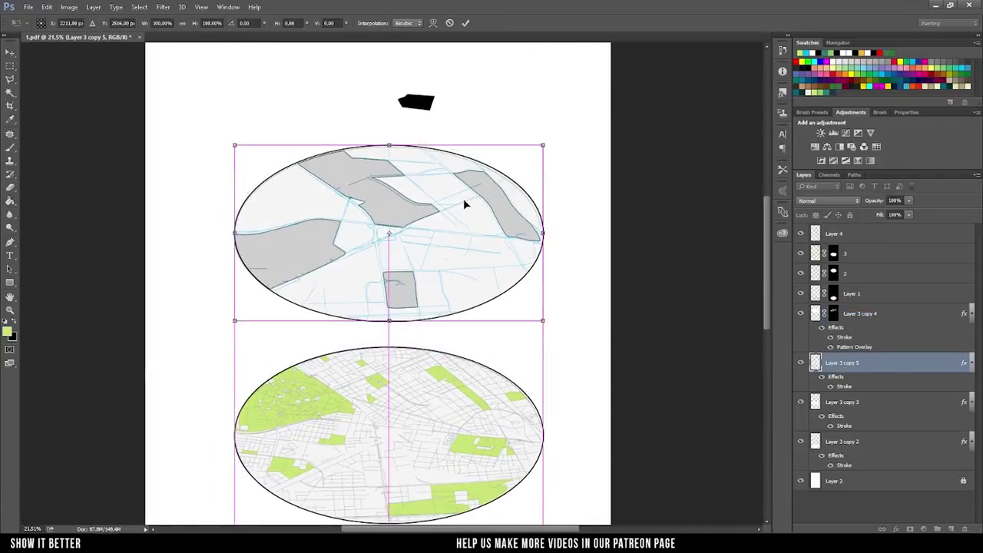
{"action": "key", "text": "Return"}
{"action": "key", "text": "g"}
{"action": "left_click_drag", "start_coordinate": [823, 202], "coordinate": [824, 206]}
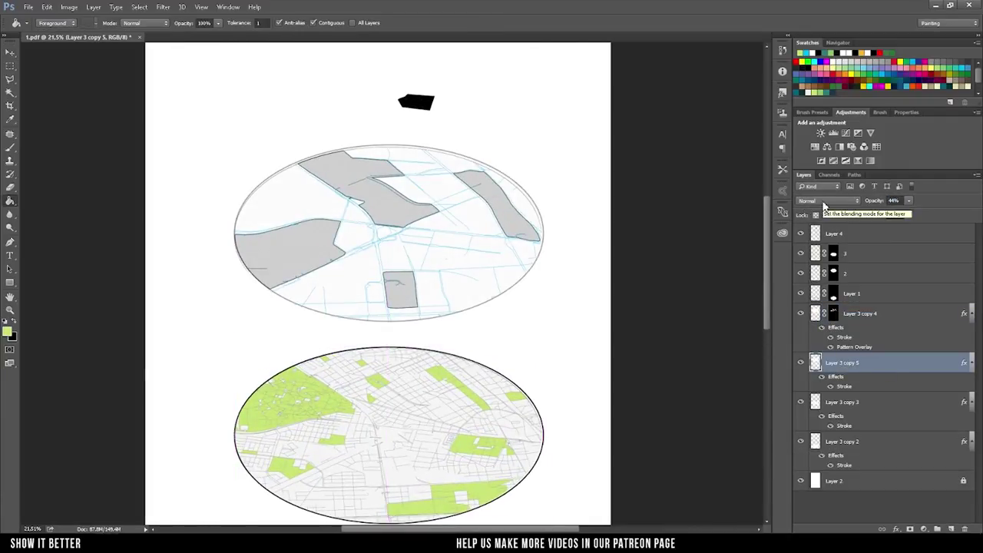
- Hide street-line layer 2 and keep the disc copy faint at 44% opacity
{"action": "left_click", "coordinate": [802, 273]}
{"action": "left_click", "coordinate": [801, 362]}
{"action": "left_click", "coordinate": [801, 363]}
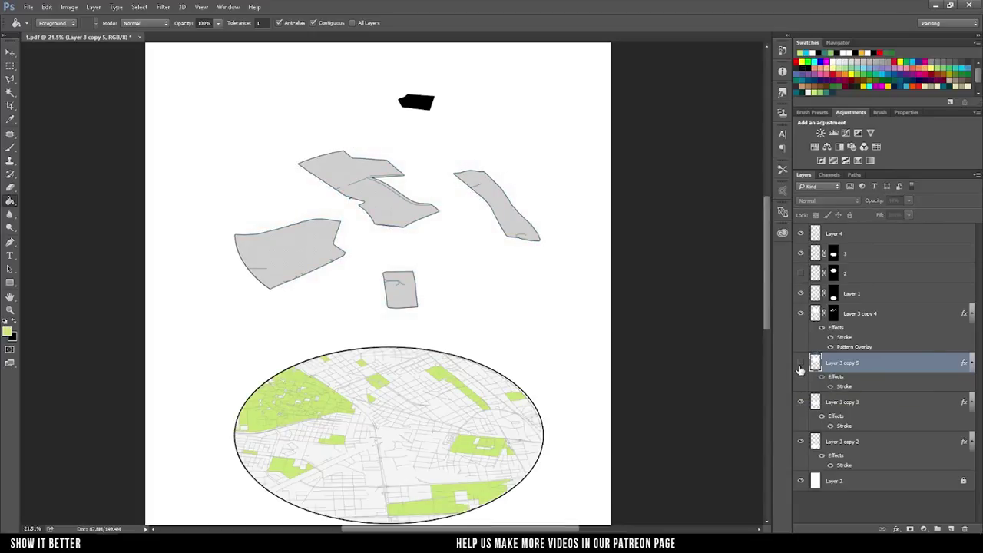
{"action": "scroll", "coordinate": [404, 216], "scroll_direction": "down", "scroll_amount": 3}
{"action": "left_click", "coordinate": [800, 363]}
{"action": "left_click_drag", "start_coordinate": [873, 200], "coordinate": [765, 199]}
{"action": "scroll", "coordinate": [396, 162], "scroll_direction": "up", "scroll_amount": 5}
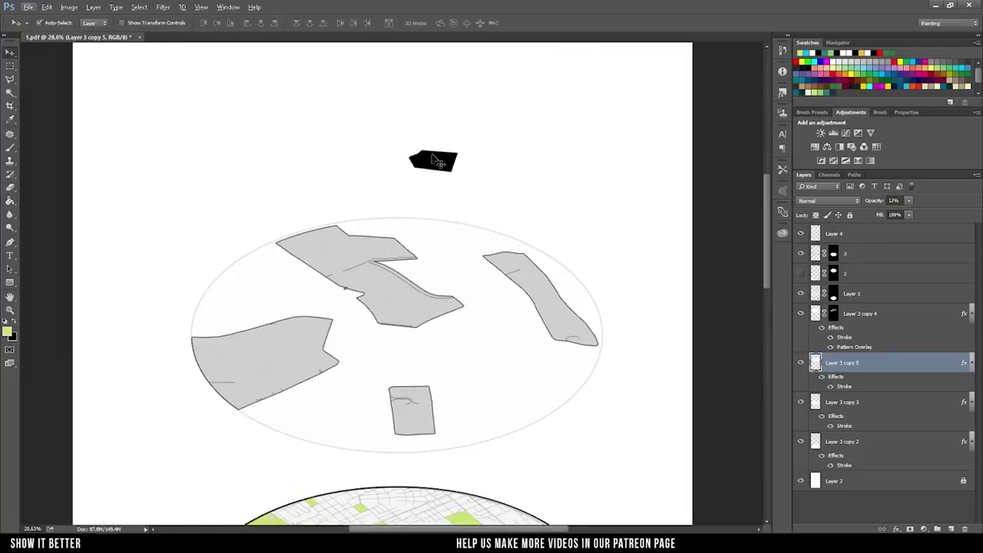
- Give Layer 4's shape a grid Pattern Overlay and a black Stroke via Blending Options
{"action": "right_click", "coordinate": [853, 233]}
{"action": "left_click", "coordinate": [625, 83]}
{"action": "left_click", "coordinate": [525, 279]}
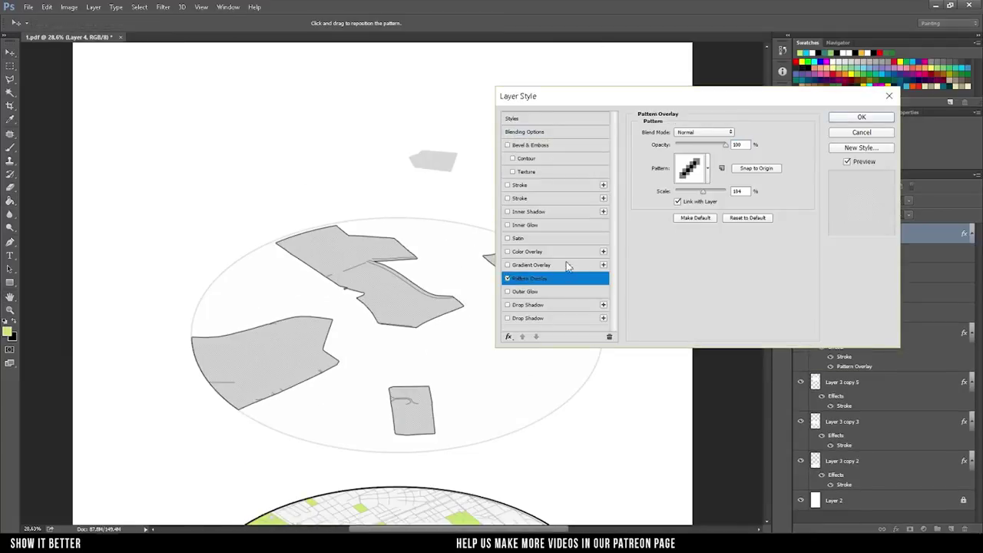
{"action": "left_click", "coordinate": [690, 167]}
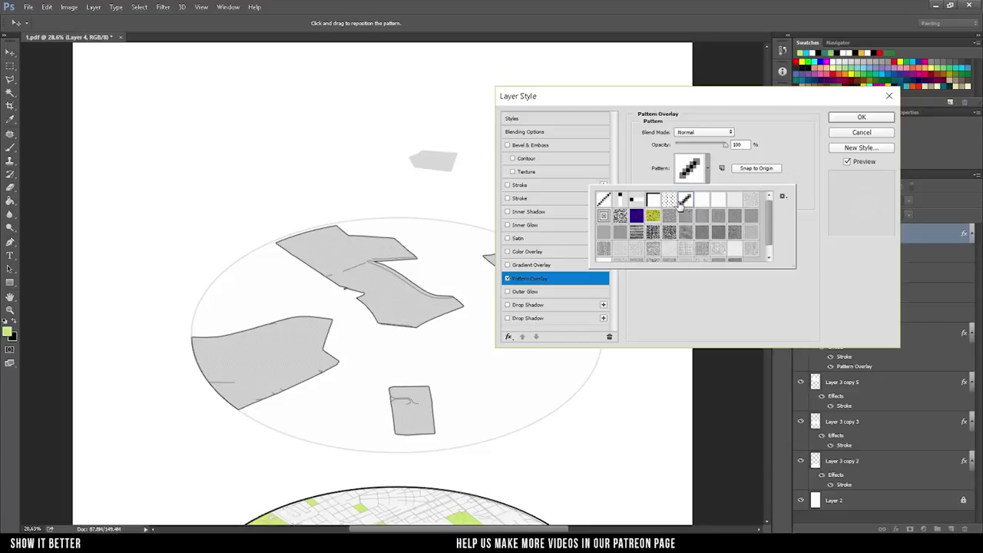
{"action": "left_click", "coordinate": [653, 201]}
{"action": "left_click", "coordinate": [520, 185]}
{"action": "left_click", "coordinate": [661, 213]}
{"action": "key", "text": "Return"}
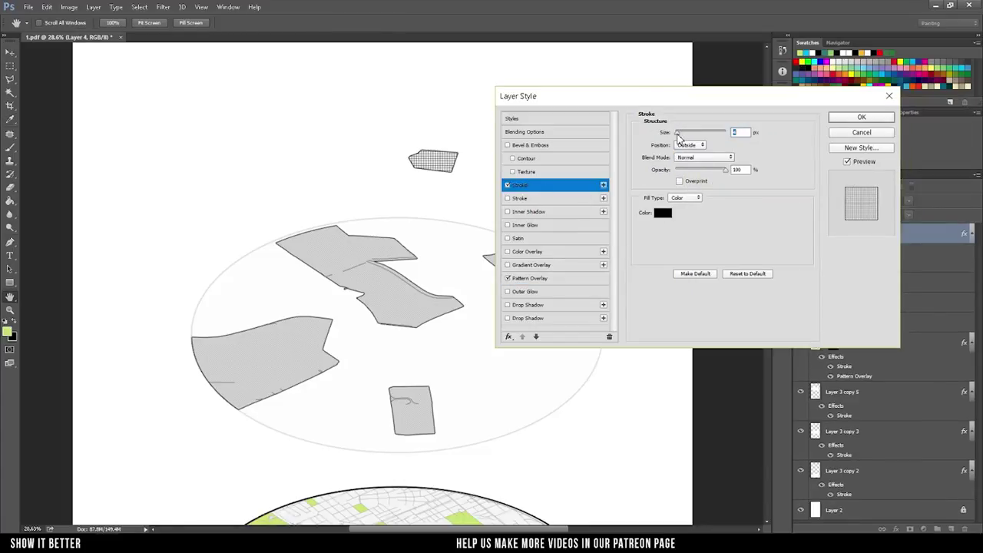
{"action": "key", "text": "Return"}
- Place a copy of the grid-hatched shape on the bottom road disc
{"action": "scroll", "coordinate": [439, 247], "scroll_direction": "down", "scroll_amount": 4}
{"action": "scroll", "coordinate": [432, 202], "scroll_direction": "up", "scroll_amount": 2}
{"action": "scroll", "coordinate": [430, 204], "scroll_direction": "up", "scroll_amount": 3}
{"action": "scroll", "coordinate": [421, 131], "scroll_direction": "down", "scroll_amount": 3}
{"action": "left_click_drag", "start_coordinate": [413, 138], "coordinate": [406, 391]}
{"action": "scroll", "coordinate": [406, 391], "scroll_direction": "up", "scroll_amount": 3}
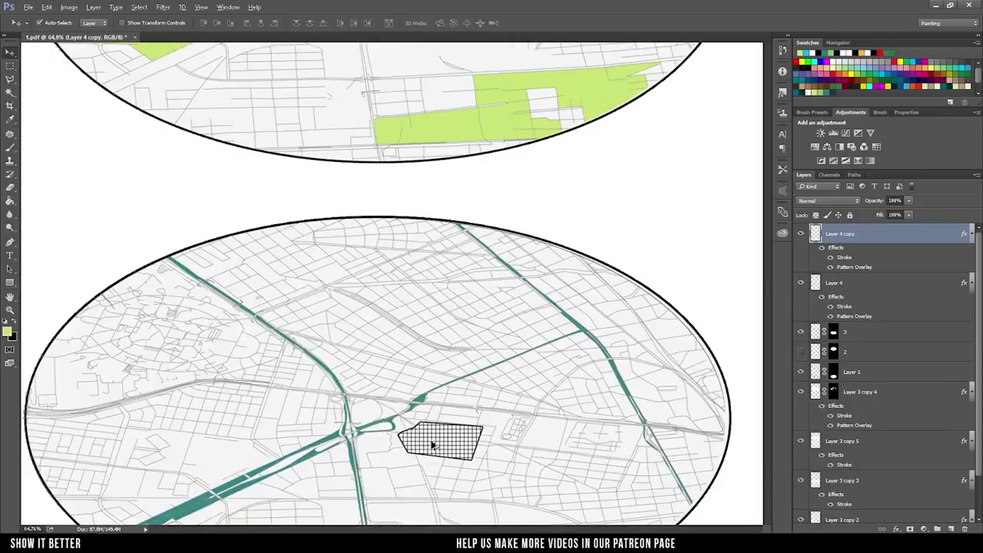
- Alt-drag copies of the Layer 4 footprint up into the green disc and the top disc
{"action": "scroll", "coordinate": [430, 384], "scroll_direction": "up", "scroll_amount": 1}
{"action": "scroll", "coordinate": [435, 425], "scroll_direction": "up", "scroll_amount": 1}
{"action": "scroll", "coordinate": [435, 425], "scroll_direction": "down", "scroll_amount": 3}
{"action": "left_click_drag", "start_coordinate": [439, 461], "coordinate": [442, 154]}
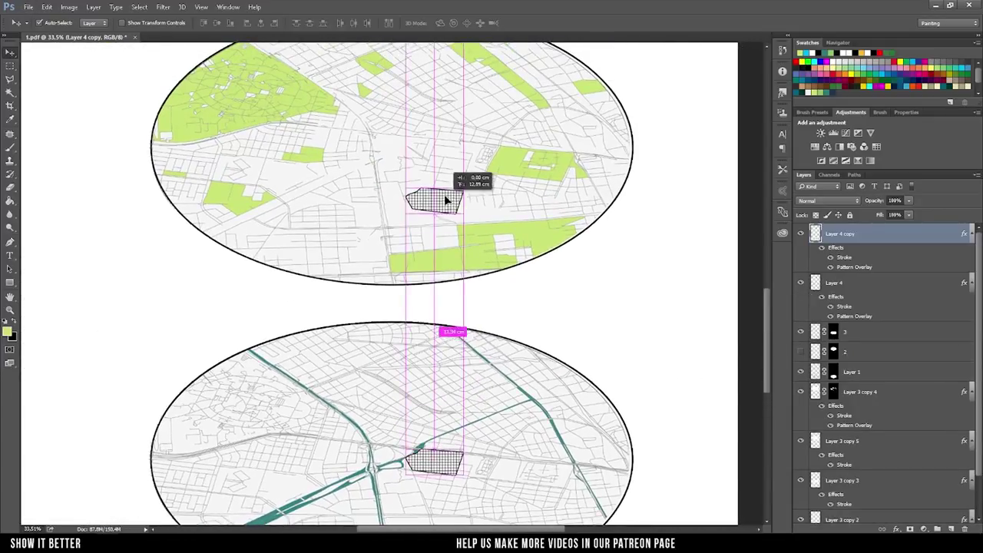
{"action": "scroll", "coordinate": [450, 179], "scroll_direction": "down", "scroll_amount": 1}
{"action": "scroll", "coordinate": [450, 231], "scroll_direction": "up", "scroll_amount": 3}
{"action": "left_click_drag", "start_coordinate": [430, 418], "coordinate": [434, 159]}
- Turn off Pattern Overlay on the top-disc copy so that footprint is solid black
{"action": "scroll", "coordinate": [368, 219], "scroll_direction": "down", "scroll_amount": 3}
{"action": "scroll", "coordinate": [407, 241], "scroll_direction": "up", "scroll_amount": 1}
{"action": "double_click", "coordinate": [863, 269]}
{"action": "left_click_drag", "start_coordinate": [702, 197], "coordinate": [723, 192]}
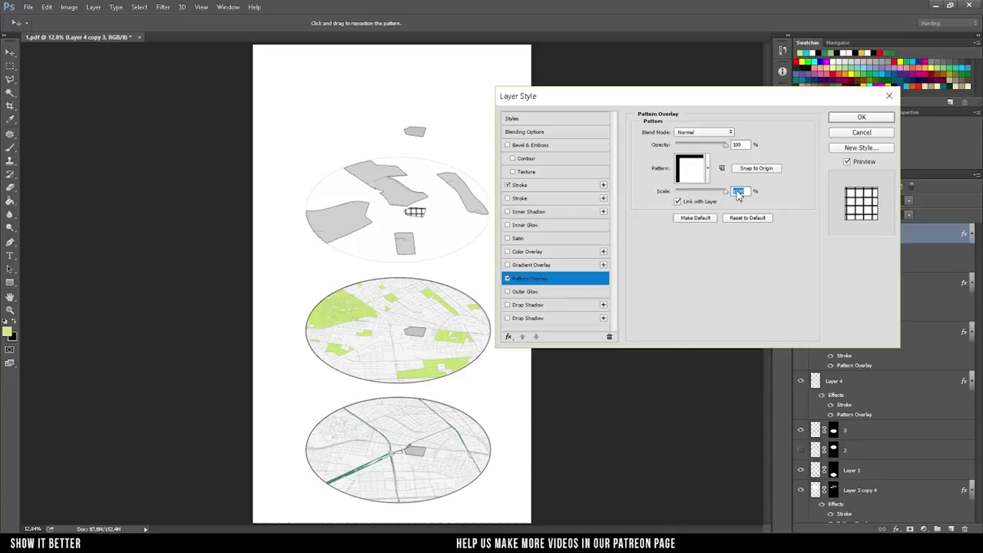
{"action": "left_click", "coordinate": [507, 278]}
{"action": "left_click", "coordinate": [845, 120]}
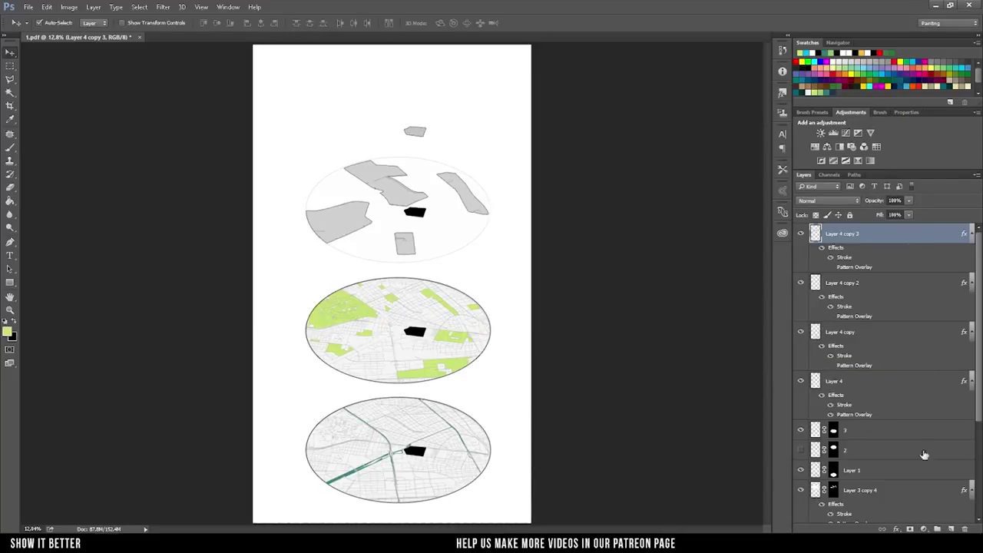
- Lower the green-disc footprint copy's opacity and add a new empty Layer 5
{"action": "left_click", "coordinate": [863, 367]}
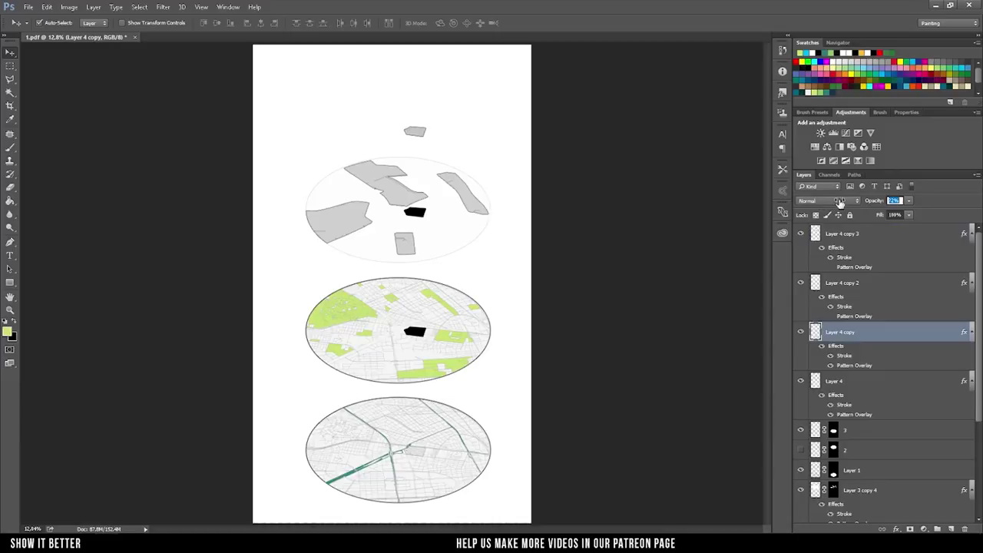
{"action": "key", "text": "alt+bracketright"}
{"action": "key", "text": "alt+bracketright"}
{"action": "scroll", "coordinate": [430, 200], "scroll_direction": "up", "scroll_amount": 5}
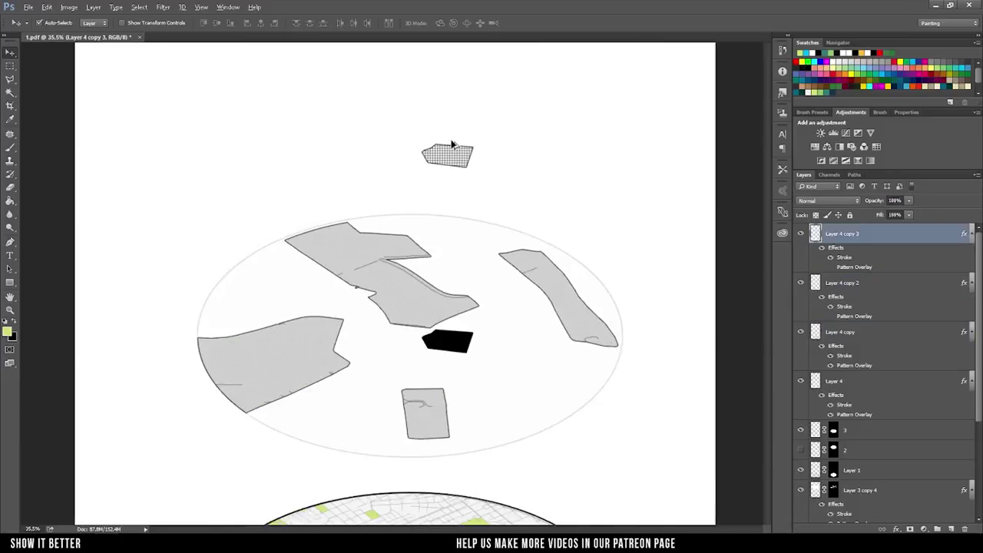
{"action": "scroll", "coordinate": [452, 145], "scroll_direction": "up", "scroll_amount": 3}
{"action": "left_click", "coordinate": [948, 530]}
{"action": "key", "text": "b"}
{"action": "right_click", "coordinate": [471, 281]}
- Set up a black 5 px Brush with spacing for dotted lines, testing one vertical stroke
{"action": "key", "text": "Escape"}
{"action": "key", "text": "d"}
{"action": "left_click_drag", "start_coordinate": [470, 213], "coordinate": [470, 274]}
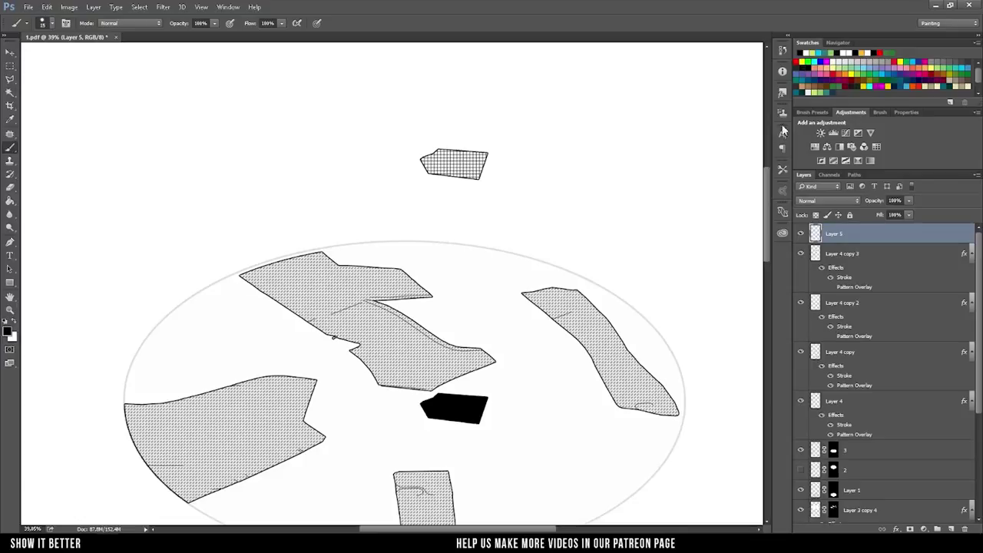
{"action": "left_click", "coordinate": [782, 131]}
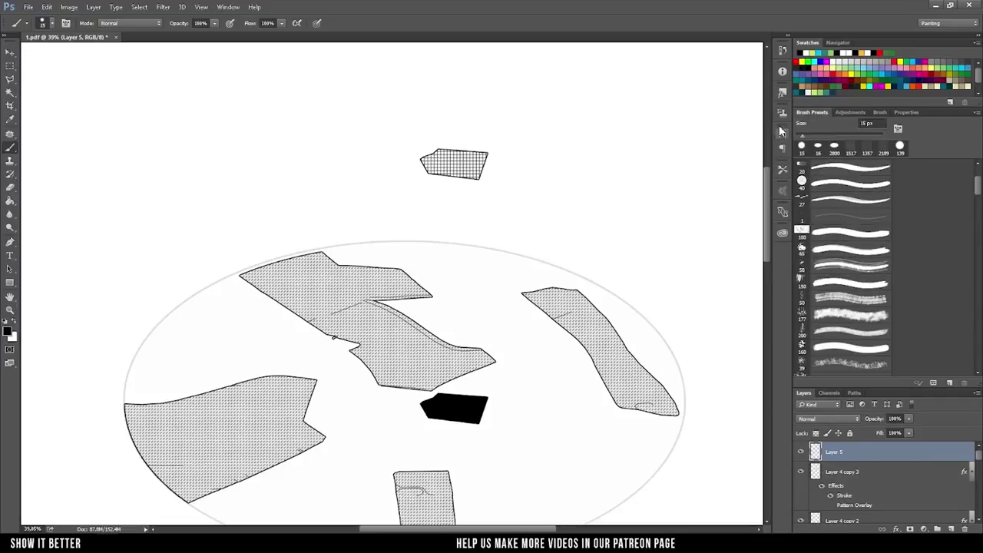
{"action": "left_click", "coordinate": [881, 113]}
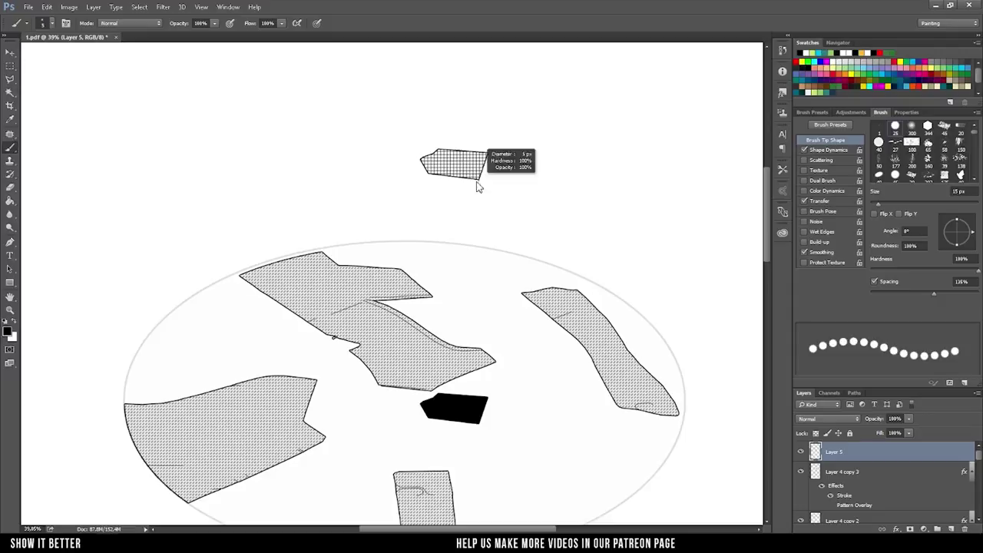
{"action": "scroll", "coordinate": [473, 223], "scroll_direction": "up", "scroll_amount": 2}
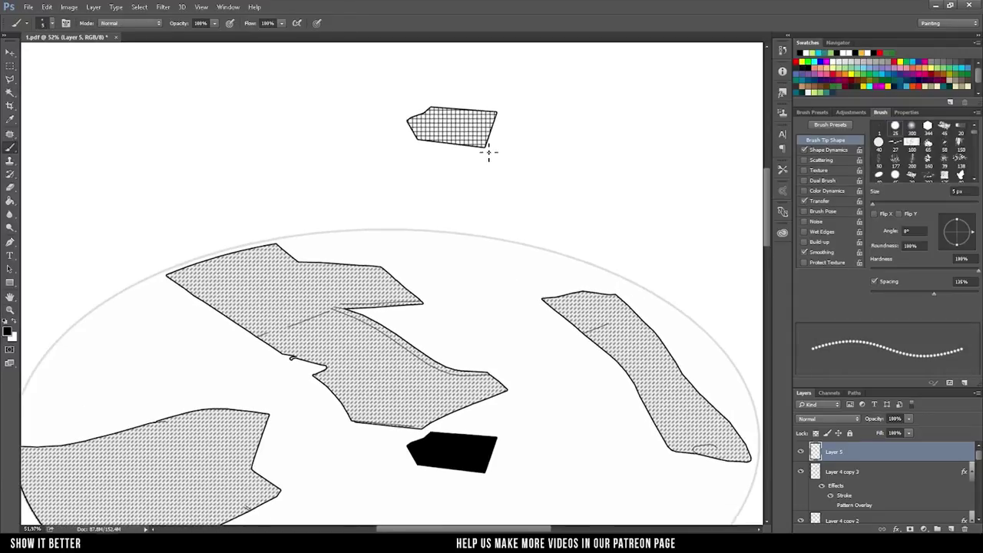
- Draw vertical dotted lines from the hatched block's corners down to its black footprint and disc edges
{"action": "left_click_drag", "start_coordinate": [484, 147], "coordinate": [484, 401]}
{"action": "left_click_drag", "start_coordinate": [500, 443], "coordinate": [520, 117]}
{"action": "left_click_drag", "start_coordinate": [418, 123], "coordinate": [415, 439]}
{"action": "scroll", "coordinate": [443, 345], "scroll_direction": "down", "scroll_amount": 3}
{"action": "scroll", "coordinate": [458, 213], "scroll_direction": "down", "scroll_amount": 3}
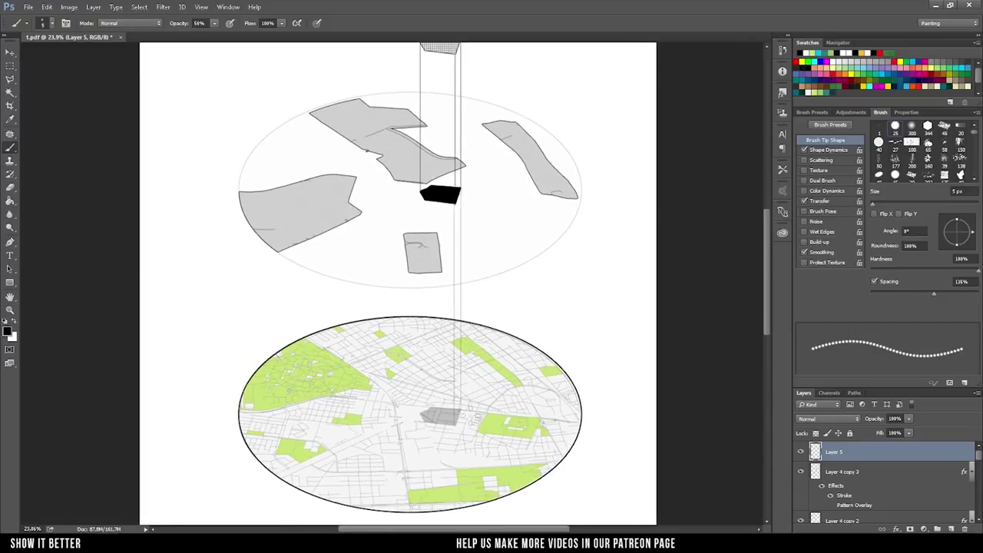
{"action": "scroll", "coordinate": [389, 213], "scroll_direction": "down", "scroll_amount": 2}
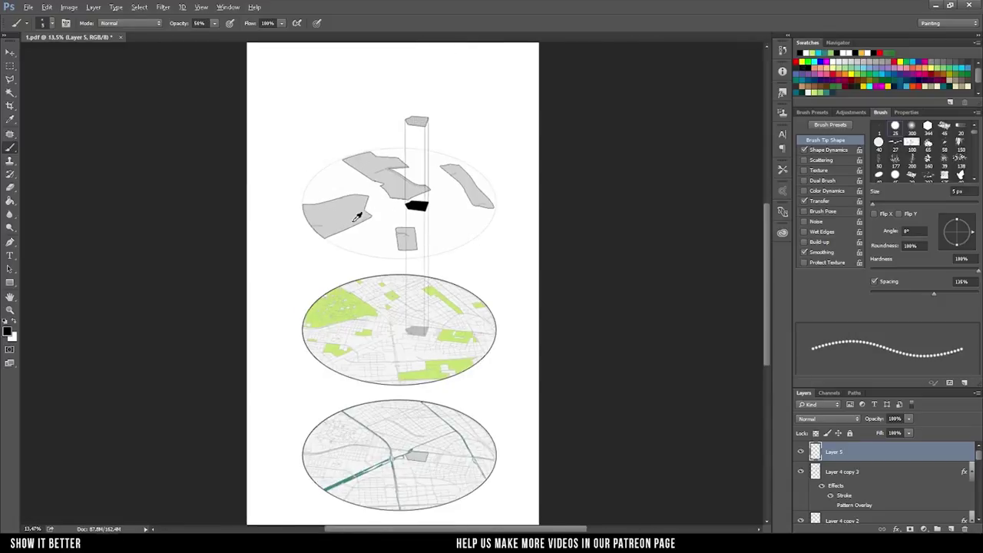
{"action": "scroll", "coordinate": [357, 217], "scroll_direction": "down", "scroll_amount": 1}
{"action": "scroll", "coordinate": [353, 219], "scroll_direction": "up", "scroll_amount": 1}
{"action": "scroll", "coordinate": [357, 219], "scroll_direction": "up", "scroll_amount": 1}
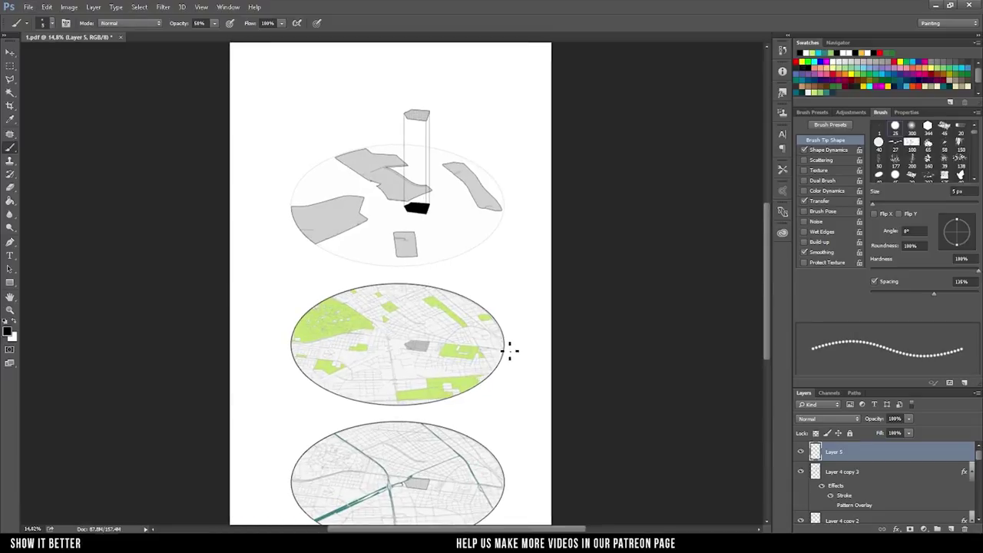
{"action": "scroll", "coordinate": [450, 285], "scroll_direction": "down", "scroll_amount": 2}
{"action": "scroll", "coordinate": [390, 397], "scroll_direction": "up", "scroll_amount": 1}
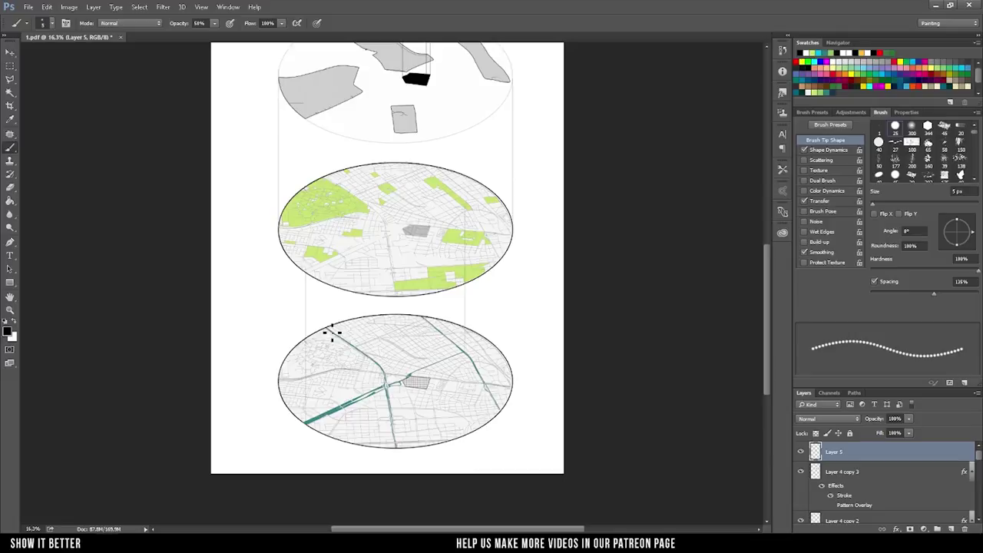
{"action": "scroll", "coordinate": [415, 323], "scroll_direction": "down", "scroll_amount": 3}
{"action": "scroll", "coordinate": [407, 312], "scroll_direction": "up", "scroll_amount": 1}
{"action": "scroll", "coordinate": [404, 333], "scroll_direction": "down", "scroll_amount": 1}
{"action": "scroll", "coordinate": [391, 322], "scroll_direction": "up", "scroll_amount": 1}
{"action": "left_click", "coordinate": [859, 452]}
{"action": "key", "text": "v"}
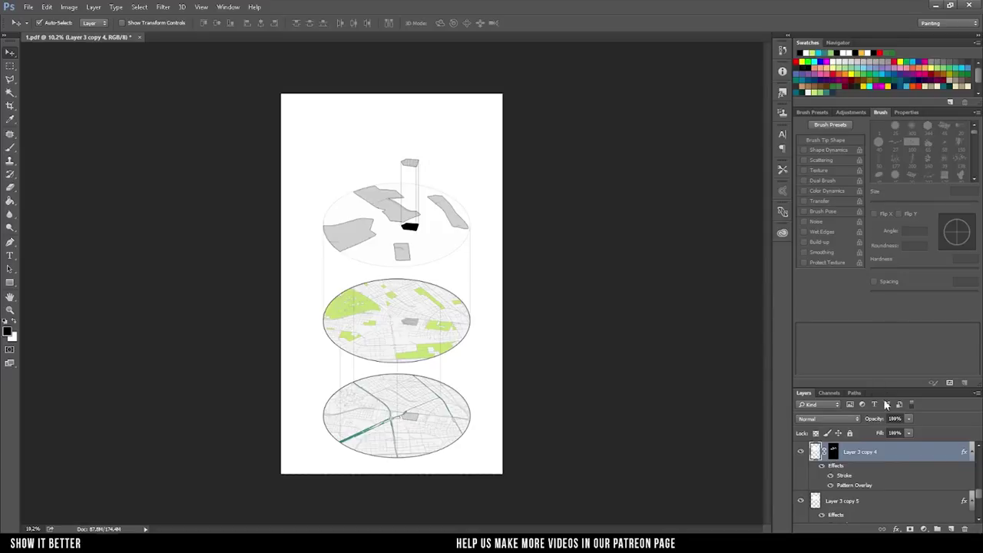
- Fade road map layer 2 with Hue/Saturation and hide the grey shapes on the top disc
{"action": "left_click", "coordinate": [860, 113]}
{"action": "scroll", "coordinate": [483, 242], "scroll_direction": "up", "scroll_amount": 3}
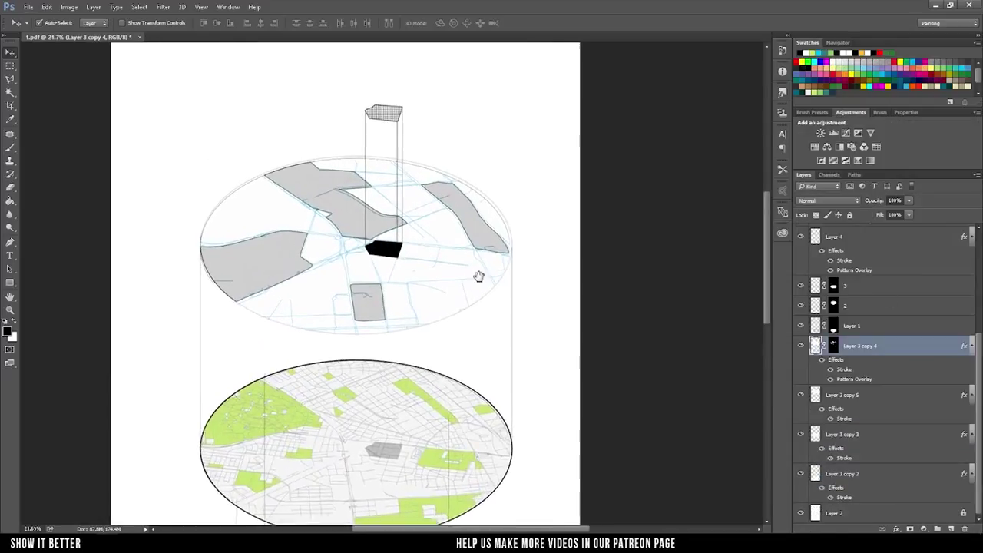
{"action": "key", "text": "b"}
{"action": "key", "text": "ctrl+u"}
{"action": "key", "text": "Escape"}
{"action": "left_click", "coordinate": [845, 306]}
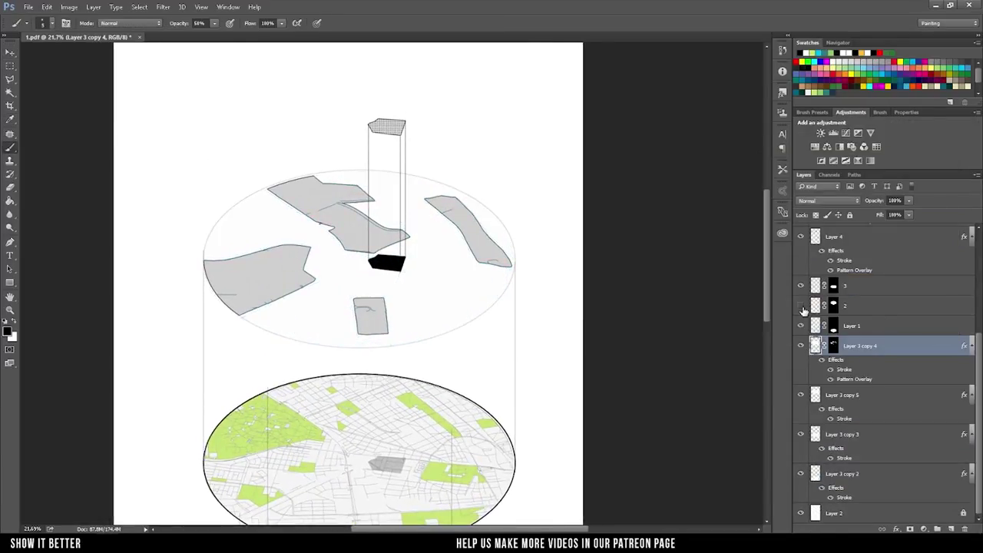
{"action": "key", "text": "ctrl+u"}
{"action": "left_click", "coordinate": [934, 187]}
{"action": "left_click", "coordinate": [800, 347]}
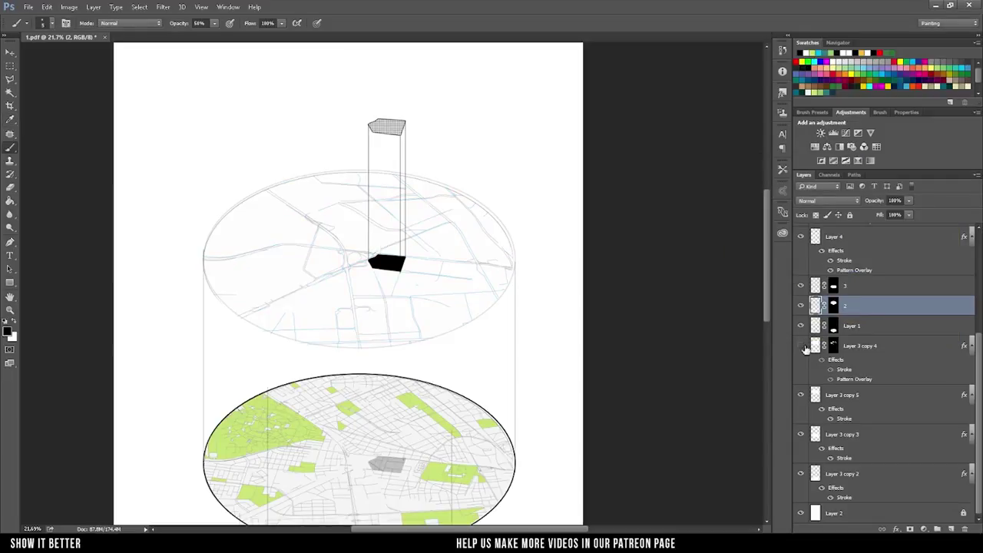
{"action": "left_click", "coordinate": [800, 346]}
- Paint Bucket the empty left strip white on background Layer 2, then reselect Layer 5
{"action": "scroll", "coordinate": [426, 256], "scroll_direction": "down", "scroll_amount": 3}
{"action": "scroll", "coordinate": [427, 256], "scroll_direction": "up", "scroll_amount": 1}
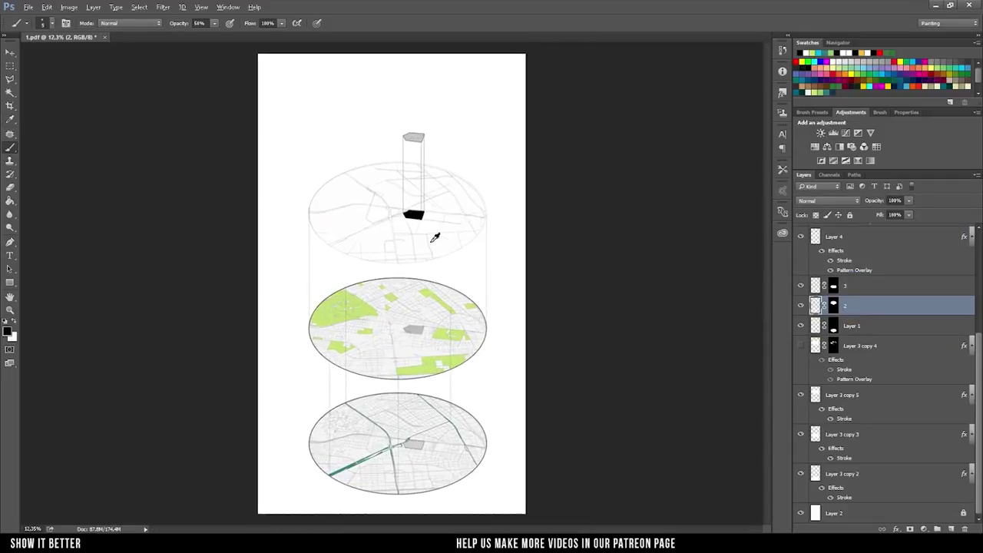
{"action": "scroll", "coordinate": [435, 238], "scroll_direction": "down", "scroll_amount": 3}
{"action": "scroll", "coordinate": [434, 238], "scroll_direction": "up", "scroll_amount": 2}
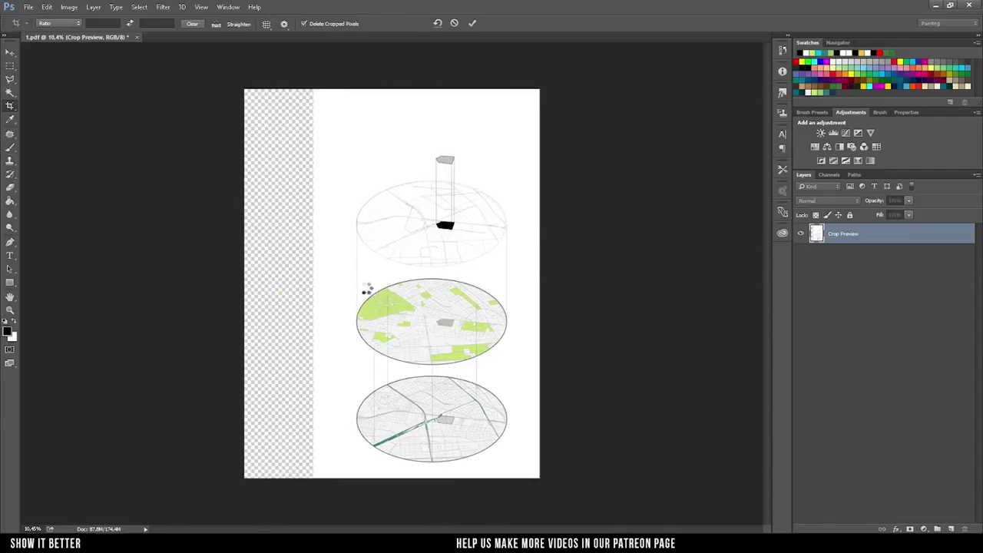
{"action": "scroll", "coordinate": [857, 476], "scroll_direction": "down", "scroll_amount": 4}
{"action": "left_click", "coordinate": [856, 513]}
{"action": "key", "text": "g"}
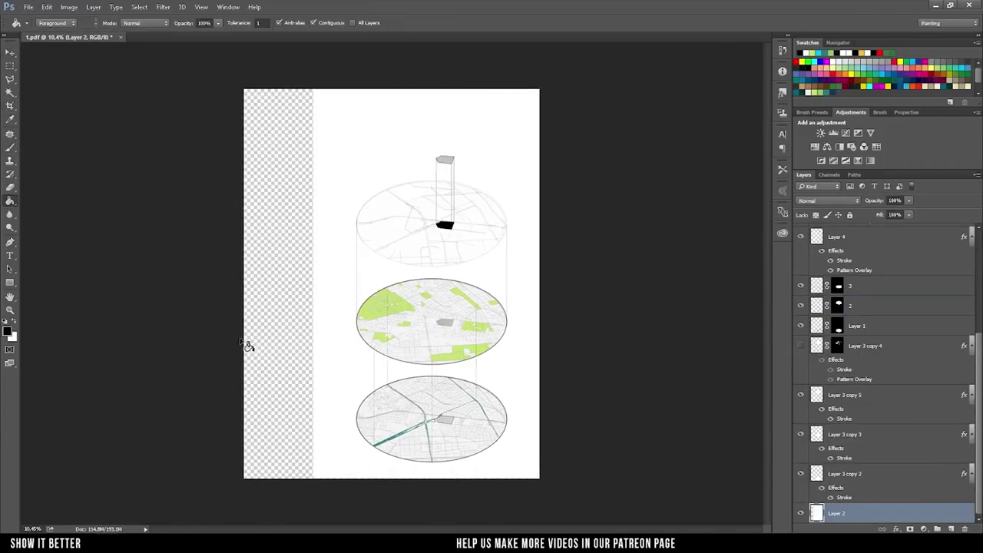
{"action": "key", "text": "x"}
{"action": "left_click", "coordinate": [306, 313]}
{"action": "key", "text": "v"}
{"action": "scroll", "coordinate": [864, 346], "scroll_direction": "up", "scroll_amount": 5}
{"action": "left_click", "coordinate": [864, 236]}
- Add a black ACCESS POINTS label beside the bottom disc
{"action": "key", "text": "t"}
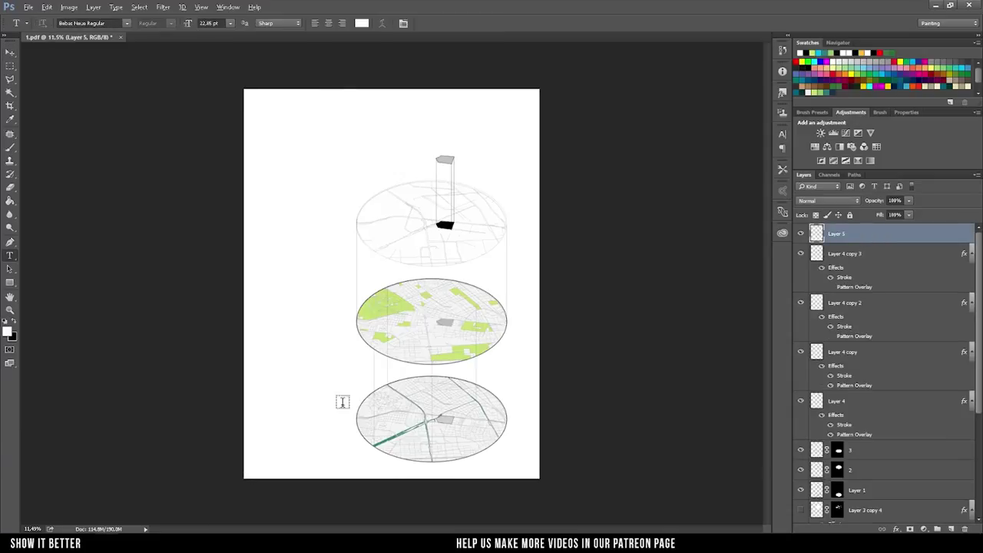
{"action": "scroll", "coordinate": [322, 338], "scroll_direction": "up", "scroll_amount": 3}
{"action": "left_click", "coordinate": [274, 345]}
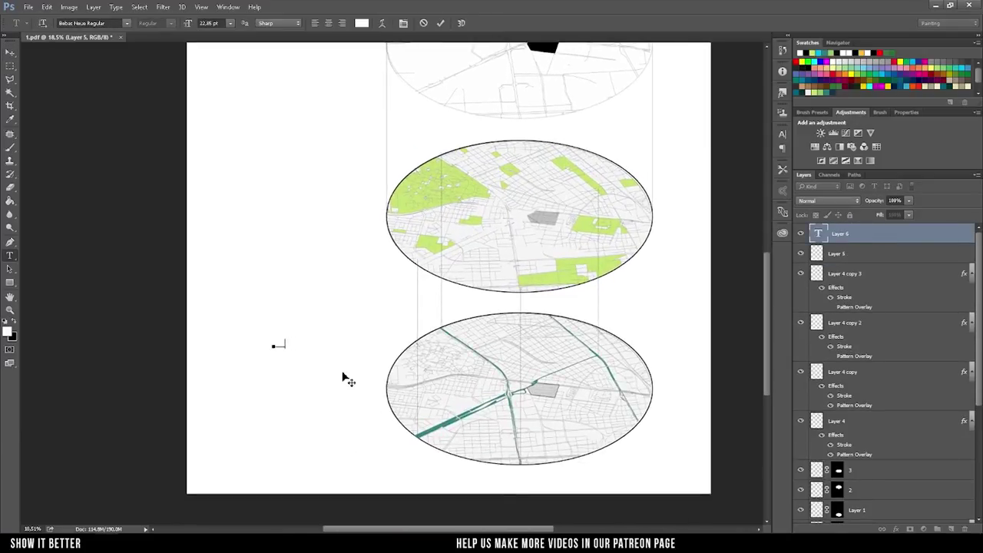
{"action": "left_click", "coordinate": [360, 22]}
{"action": "left_click", "coordinate": [541, 48]}
{"action": "left_click", "coordinate": [943, 125]}
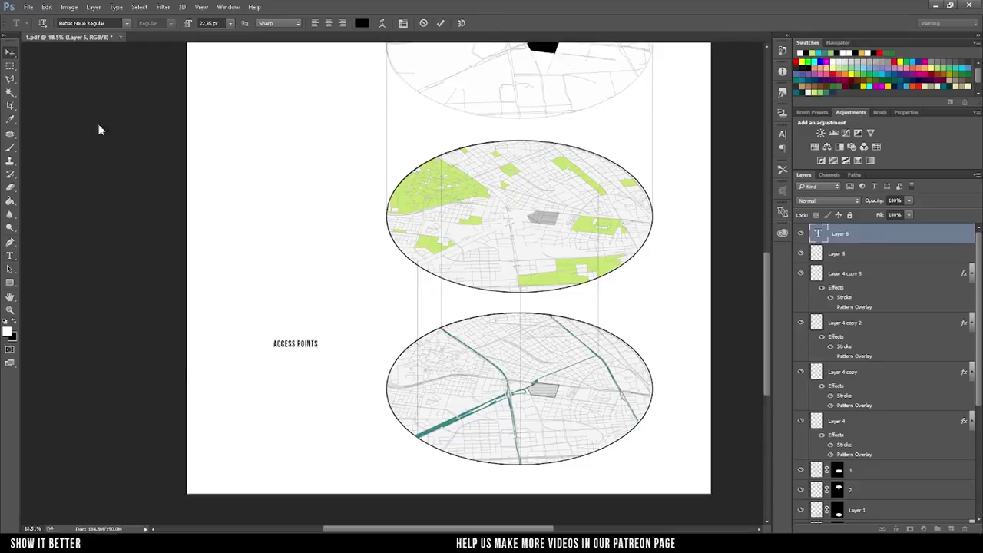
{"action": "left_click", "coordinate": [12, 56]}
- Copy the label beside the green disc and retype it as GREENERY
{"action": "left_click_drag", "start_coordinate": [296, 338], "coordinate": [306, 253]}
{"action": "key", "text": "t"}
{"action": "triple_click", "coordinate": [298, 268]}
{"action": "type", "text": "GREENERY"}
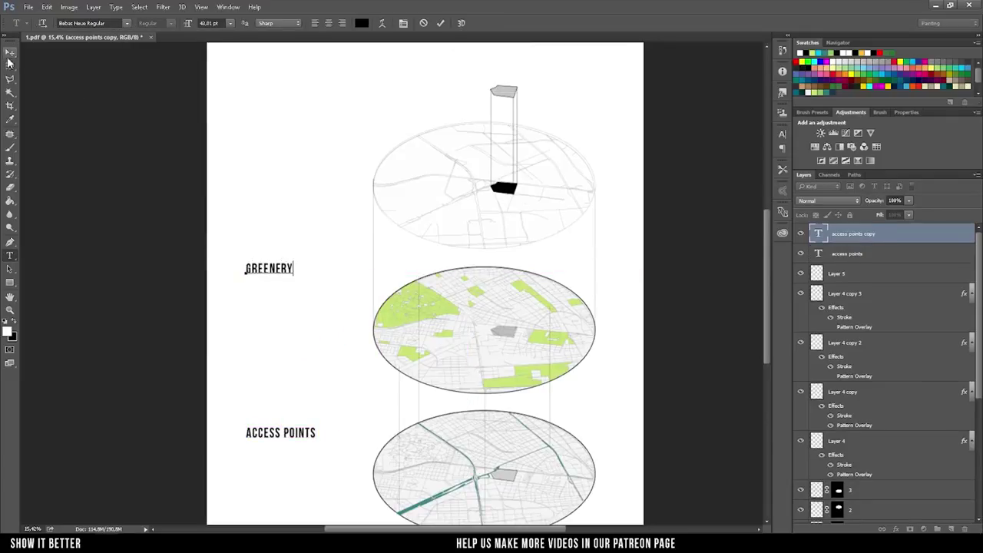
{"action": "left_click", "coordinate": [10, 54]}
- Copy the label up beside the top disc and retype it as SITE LIMITS
{"action": "left_click_drag", "start_coordinate": [283, 285], "coordinate": [282, 144]}
{"action": "type", "text": "t"}
{"action": "type", "text": "S"}
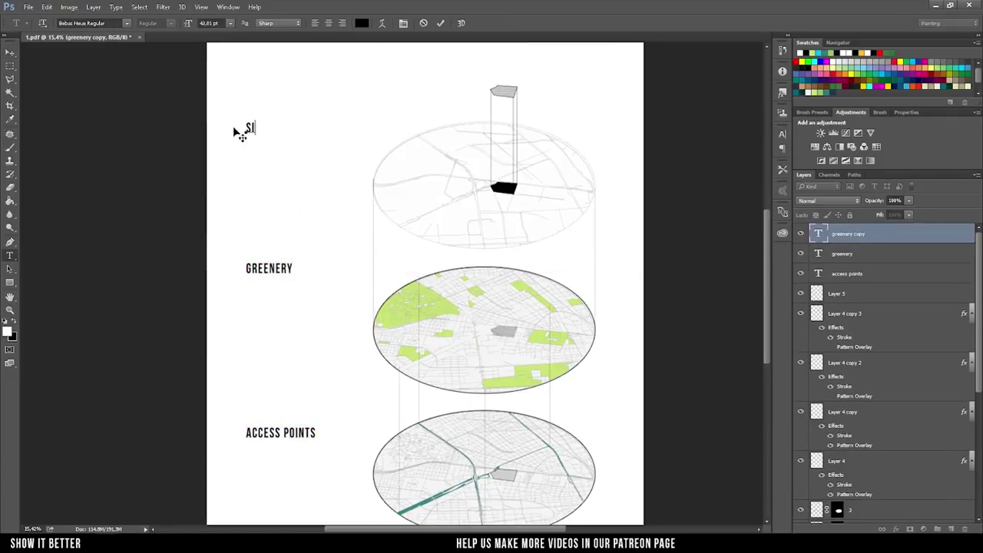
{"action": "left_click", "coordinate": [10, 52]}
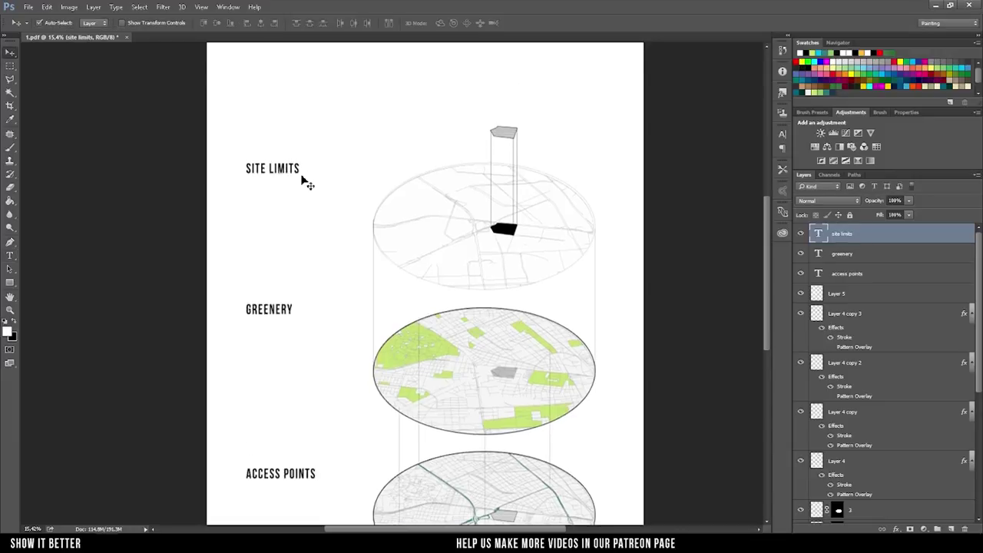
{"action": "scroll", "coordinate": [340, 307], "scroll_direction": "down", "scroll_amount": 2}
{"action": "scroll", "coordinate": [259, 258], "scroll_direction": "up", "scroll_amount": 1}
- Copy the SITE LIMITS label above the building and change it to PROPOSAL
{"action": "mouse_move", "coordinate": [266, 162]}
{"action": "left_mouse_down"}
{"action": "mouse_move", "coordinate": [274, 109]}
{"action": "mouse_move", "coordinate": [416, 102]}
{"action": "left_mouse_up"}
{"action": "key", "text": "t"}
{"action": "left_click", "coordinate": [407, 102]}
{"action": "key", "text": "ctrl+a"}
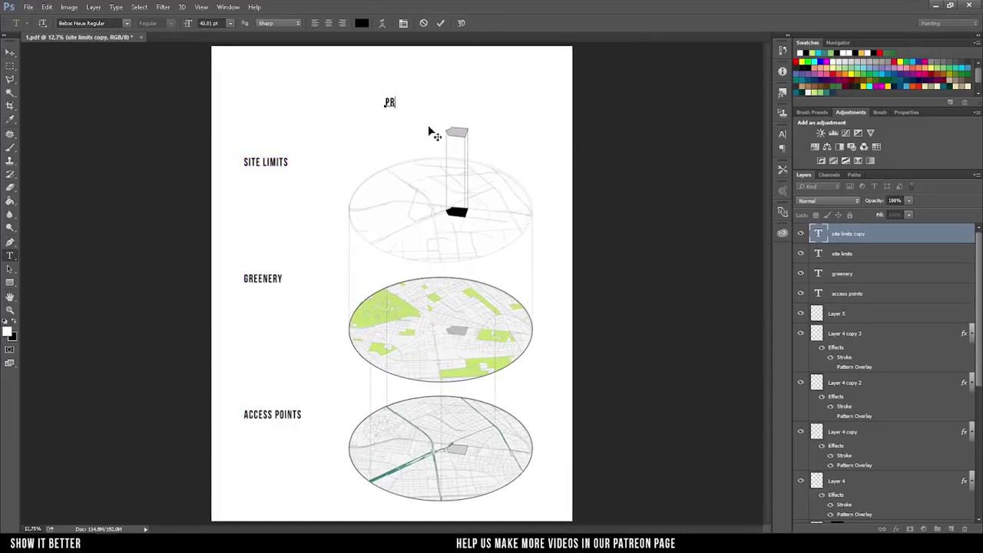
{"action": "key", "text": "ctrl+Return"}
{"action": "key", "text": "v"}
{"action": "scroll", "coordinate": [453, 115], "scroll_direction": "up", "scroll_amount": 2}
- Add a smaller 5000 SQM line below the PROPOSAL heading
{"action": "left_click_drag", "start_coordinate": [402, 126], "coordinate": [377, 126]}
{"action": "key", "text": "t"}
{"action": "double_click", "coordinate": [376, 117]}
{"action": "type", "text": "50"}
{"action": "key", "text": "ctrl+a"}
{"action": "key", "text": "ctrl+shift+comma"}
{"action": "key", "text": "ctrl+shift+comma"}
{"action": "key", "text": "ctrl+shift+comma"}
{"action": "key", "text": "ctrl+Return"}
{"action": "key", "text": "v"}
- Add a NON EXISTING line below 5000 SQM
{"action": "left_click_drag", "start_coordinate": [381, 121], "coordinate": [384, 138]}
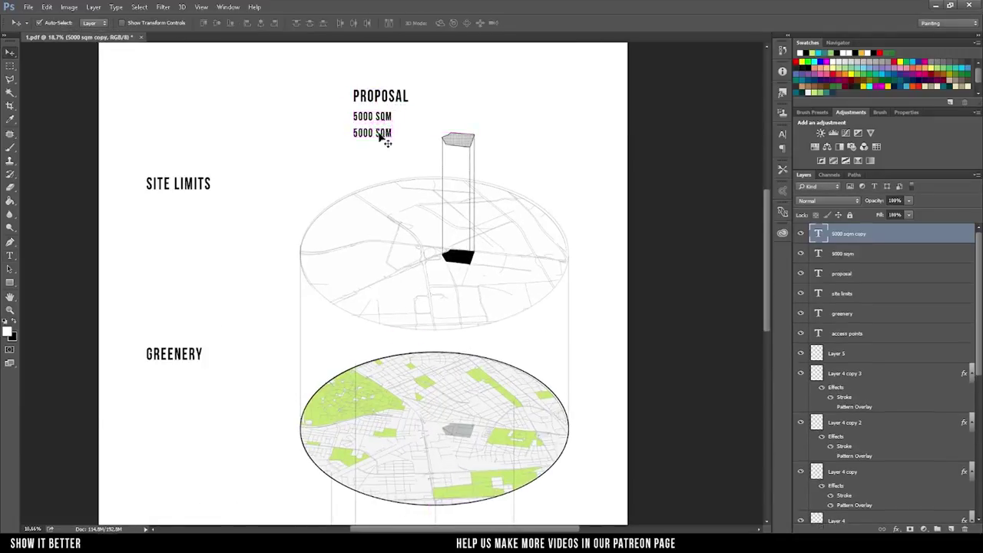
{"action": "key", "text": "t"}
{"action": "left_click", "coordinate": [371, 135]}
{"action": "key", "text": "ctrl+a"}
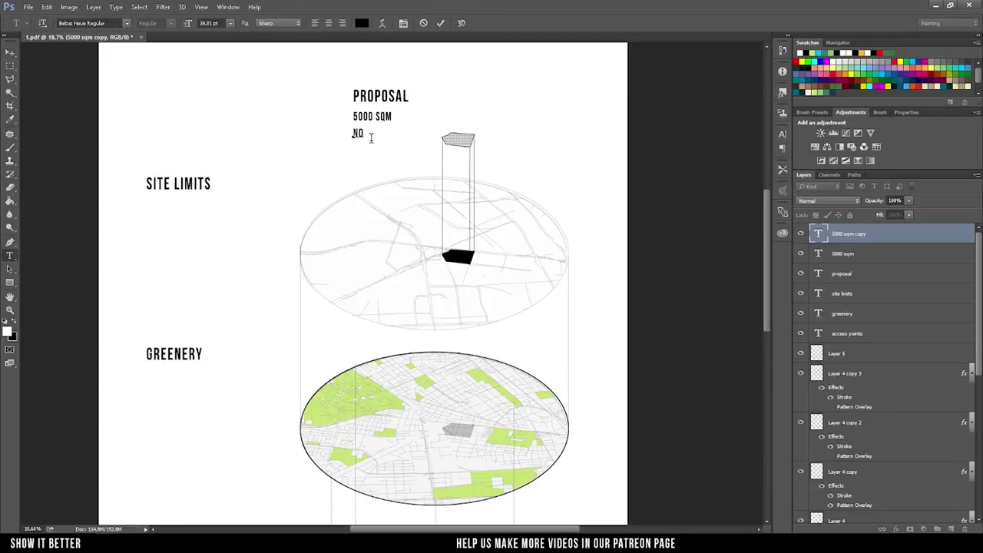
{"action": "left_click_drag", "start_coordinate": [371, 138], "coordinate": [372, 144]}
{"action": "key", "text": "ctrl+Return"}
{"action": "key", "text": "v"}
- Duplicate the last line as INFORMATION HERE and resize it into place
{"action": "scroll", "coordinate": [372, 132], "scroll_direction": "up", "scroll_amount": 2}
{"action": "key", "text": "t"}
{"action": "left_click", "coordinate": [366, 144]}
{"action": "key", "text": "ctrl+a"}
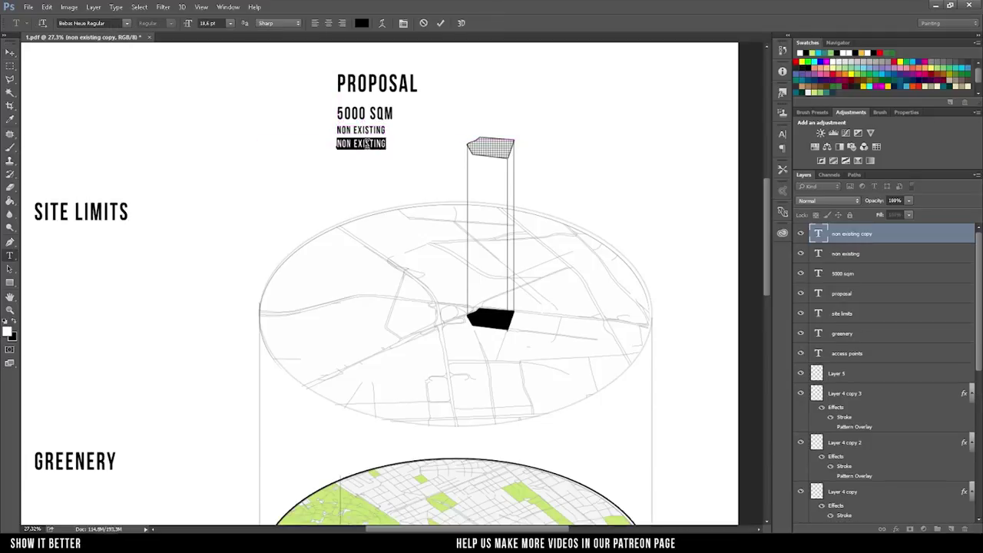
{"action": "left_click_drag", "start_coordinate": [397, 169], "coordinate": [391, 149]}
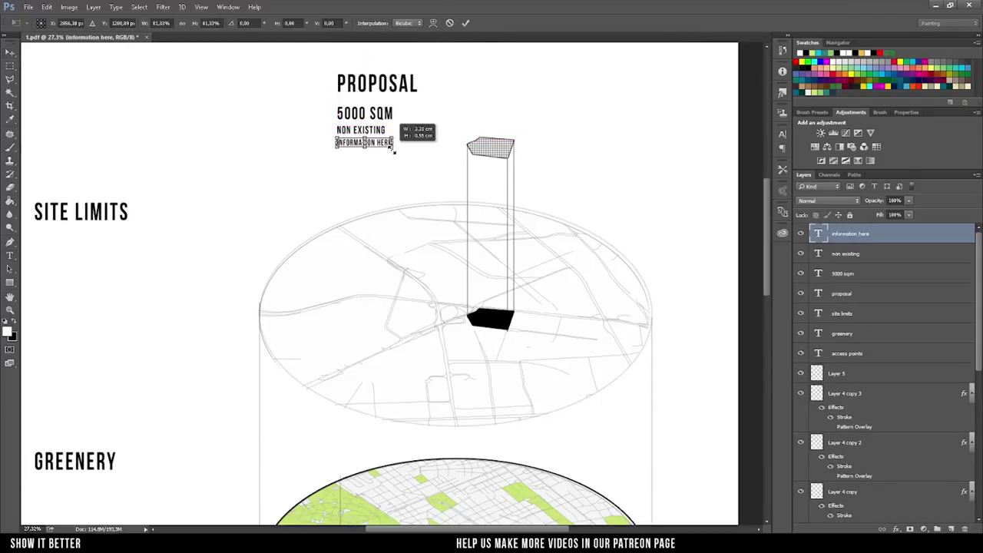
- Commit the INFORMATION HERE text resize, add a new layer and set a 25 px brush
{"action": "key", "text": "ctrl+Return"}
{"action": "key", "text": "v"}
{"action": "scroll", "coordinate": [391, 148], "scroll_direction": "down", "scroll_amount": 2}
{"action": "scroll", "coordinate": [390, 148], "scroll_direction": "up", "scroll_amount": 2}
{"action": "left_click", "coordinate": [950, 529]}
{"action": "key", "text": "b"}
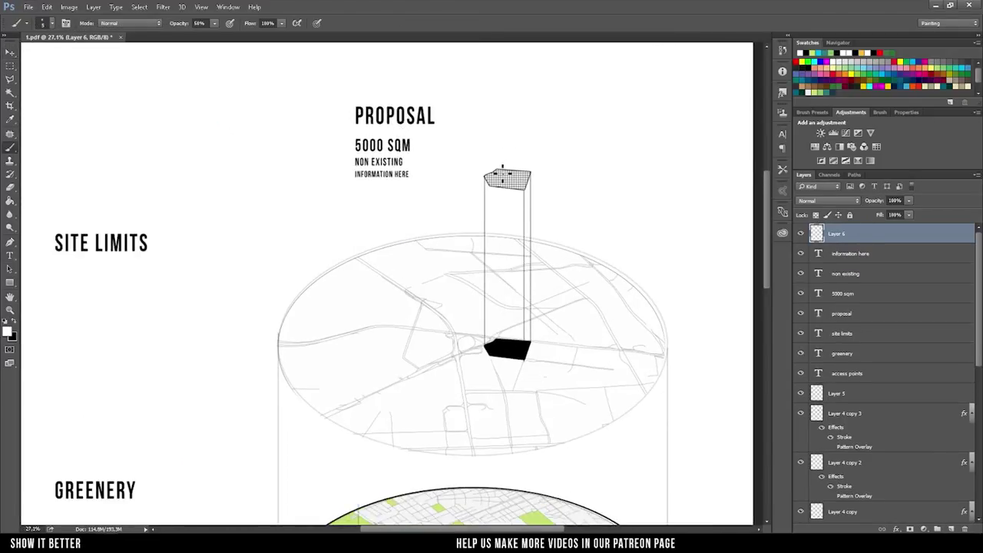
{"action": "right_click", "coordinate": [483, 145]}
{"action": "type", "text": "25"}
{"action": "key", "text": "Return"}
{"action": "right_click", "coordinate": [376, 135]}
{"action": "key", "text": "Escape"}
{"action": "right_click", "coordinate": [374, 130], "text": "alt"}
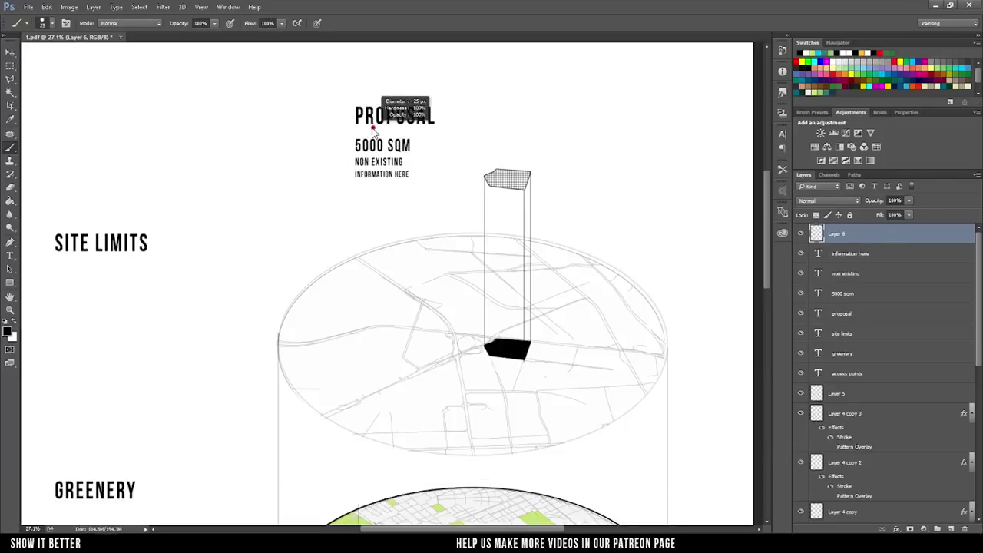
{"action": "scroll", "coordinate": [375, 132], "scroll_direction": "up", "scroll_amount": 3}
- Draw a straight black underline under PROPOSAL and a leader line to the building
{"action": "left_click_drag", "start_coordinate": [330, 123], "coordinate": [480, 122]}
{"action": "left_click", "coordinate": [583, 221], "text": "shift"}
{"action": "scroll", "coordinate": [582, 221], "scroll_direction": "down", "scroll_amount": 3}
{"action": "scroll", "coordinate": [325, 171], "scroll_direction": "down", "scroll_amount": 2}
{"action": "scroll", "coordinate": [362, 100], "scroll_direction": "up", "scroll_amount": 1}
- Copy the area text block under SITE LIMITS, GREENERY and ACCESS POINTS
{"action": "key", "text": "v"}
{"action": "left_click", "coordinate": [444, 144]}
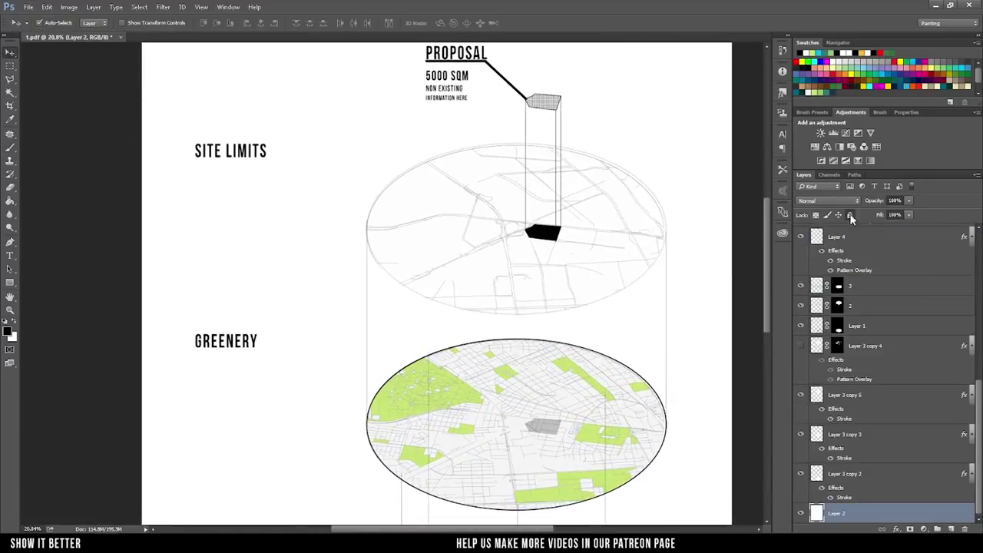
{"action": "mouse_move", "coordinate": [418, 68]}
{"action": "left_mouse_down"}
{"action": "mouse_move", "coordinate": [472, 103]}
{"action": "mouse_move", "coordinate": [213, 177]}
{"action": "left_mouse_up"}
{"action": "left_click", "coordinate": [826, 234], "text": "ctrl"}
{"action": "left_click", "coordinate": [842, 393], "text": "ctrl"}
{"action": "left_click_drag", "start_coordinate": [261, 238], "coordinate": [331, 122]}
{"action": "mouse_move", "coordinate": [292, 58]}
{"action": "left_mouse_down"}
{"action": "mouse_move", "coordinate": [296, 263]}
{"action": "mouse_move", "coordinate": [309, 185]}
{"action": "left_mouse_up"}
{"action": "left_click_drag", "start_coordinate": [292, 150], "coordinate": [295, 376]}
{"action": "scroll", "coordinate": [160, 265], "scroll_direction": "down", "scroll_amount": 1}
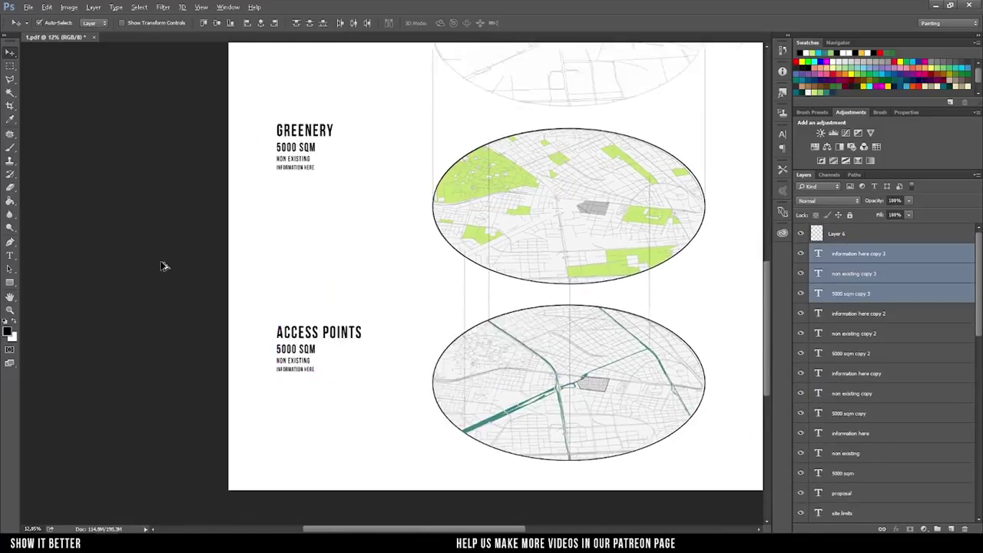
{"action": "scroll", "coordinate": [253, 193], "scroll_direction": "down", "scroll_amount": 2}
{"action": "scroll", "coordinate": [592, 224], "scroll_direction": "up", "scroll_amount": 3}
- On the lines layer, draw a black line under GREENERY toward its disc
{"action": "left_click", "coordinate": [591, 224]}
{"action": "key", "text": "b"}
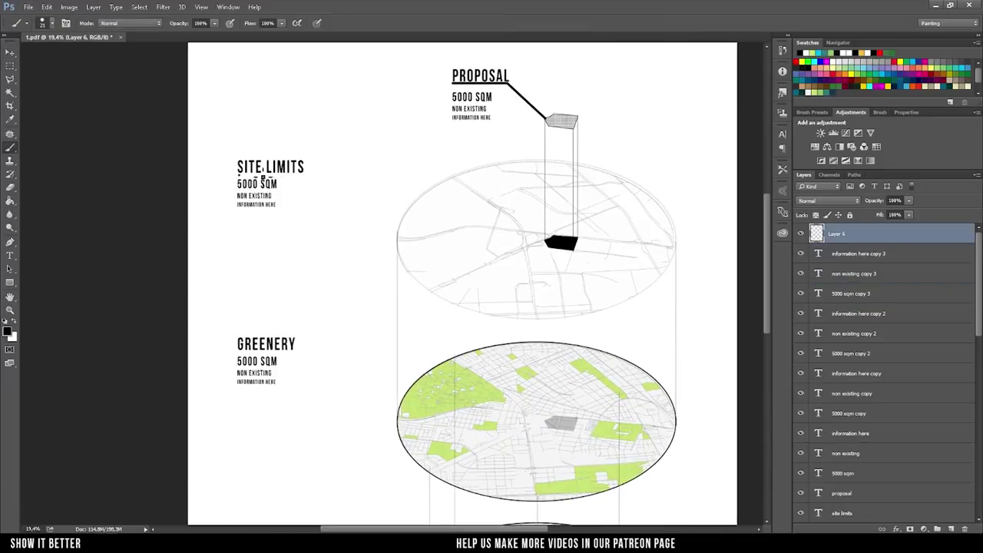
{"action": "scroll", "coordinate": [379, 238], "scroll_direction": "down", "scroll_amount": 1}
{"action": "left_click_drag", "start_coordinate": [261, 275], "coordinate": [465, 274]}
{"action": "scroll", "coordinate": [267, 354], "scroll_direction": "down", "scroll_amount": 2}
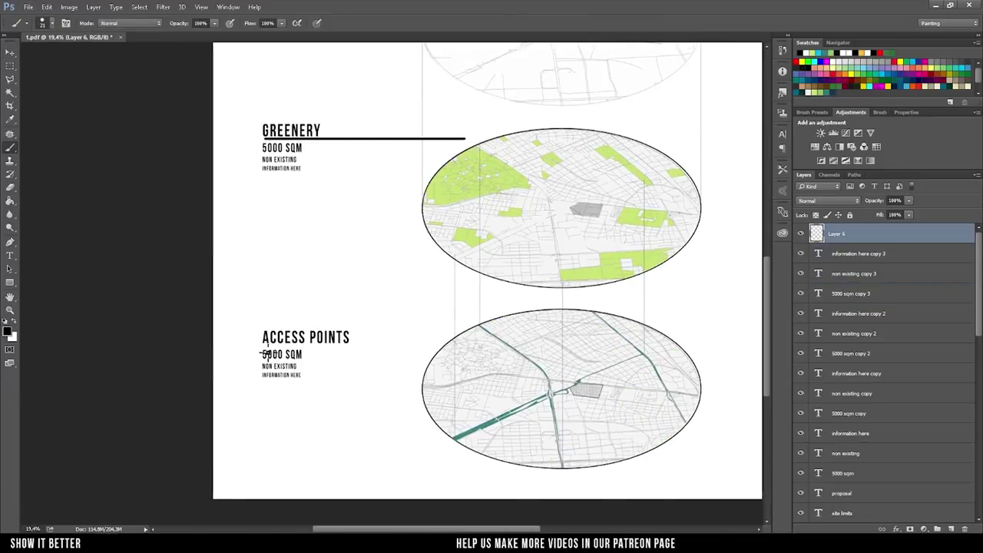
{"action": "scroll", "coordinate": [354, 330], "scroll_direction": "down", "scroll_amount": 2}
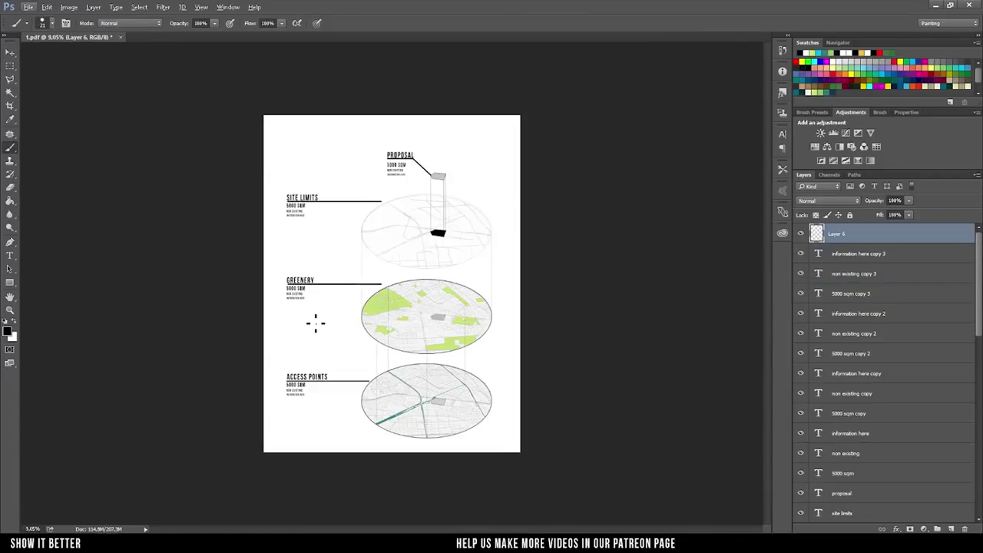
{"action": "key", "text": "v"}
{"action": "scroll", "coordinate": [369, 346], "scroll_direction": "up", "scroll_amount": 1}
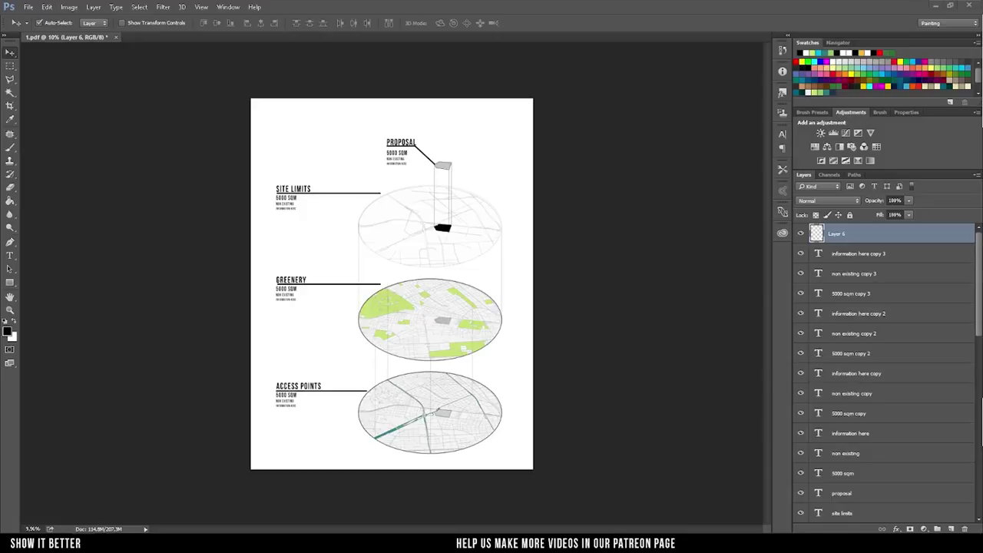
- Raise the site-limits disc layer to 100% opacity
{"action": "scroll", "coordinate": [575, 291], "scroll_direction": "up", "scroll_amount": 2}
{"action": "left_click", "coordinate": [506, 248]}
{"action": "left_click", "coordinate": [801, 347]}
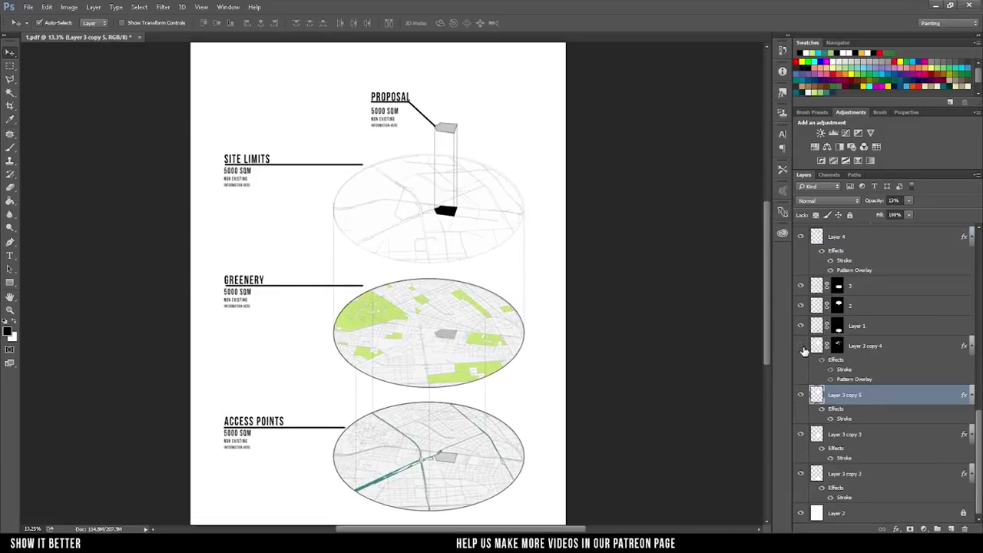
{"action": "left_click_drag", "start_coordinate": [881, 200], "coordinate": [955, 210]}
- Give the site-limits disc a solid cyan Stroke layer style
{"action": "double_click", "coordinate": [844, 419]}
{"action": "left_click", "coordinate": [662, 213]}
{"action": "left_click", "coordinate": [803, 60]}
{"action": "mouse_move", "coordinate": [838, 196]}
{"action": "left_mouse_down"}
{"action": "mouse_move", "coordinate": [842, 220]}
{"action": "mouse_move", "coordinate": [843, 195]}
{"action": "left_mouse_up"}
{"action": "left_click", "coordinate": [491, 362]}
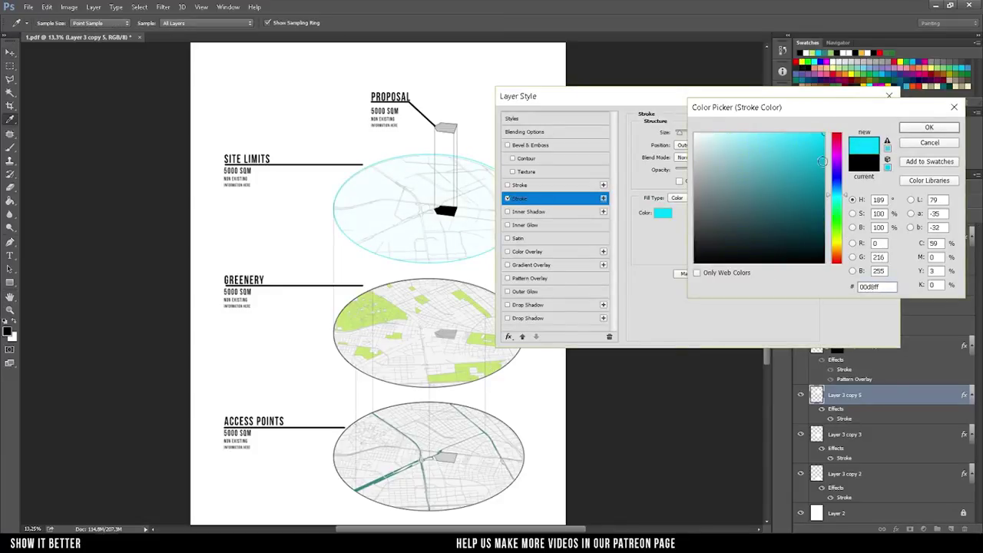
{"action": "left_click", "coordinate": [929, 126]}
{"action": "left_click", "coordinate": [679, 198]}
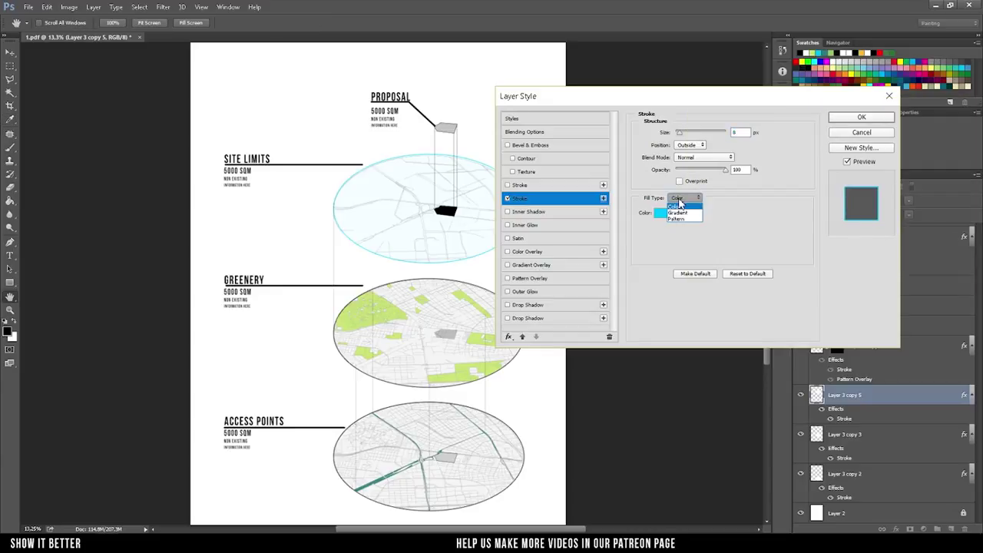
{"action": "left_click", "coordinate": [680, 198]}
{"action": "left_click", "coordinate": [677, 218]}
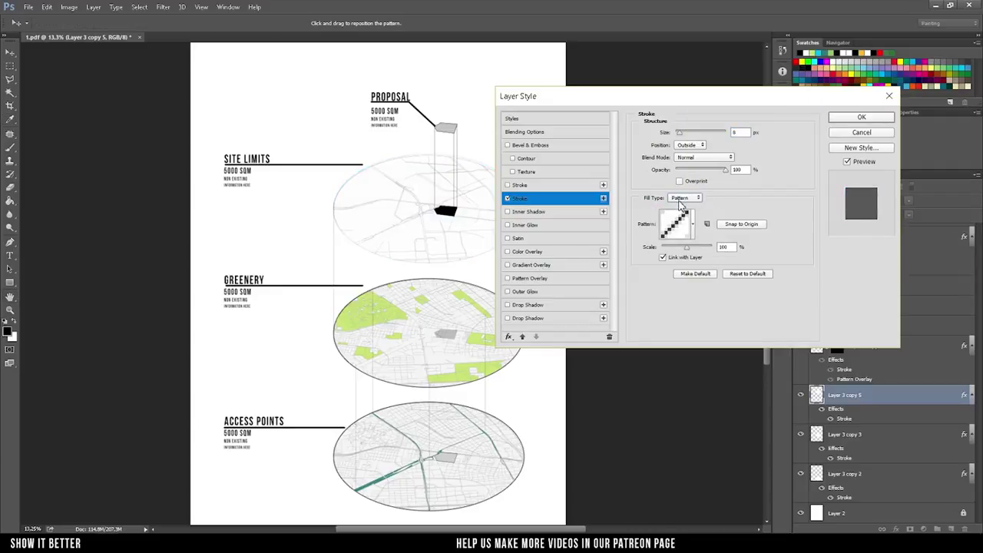
{"action": "left_click", "coordinate": [686, 197]}
{"action": "left_click", "coordinate": [677, 205]}
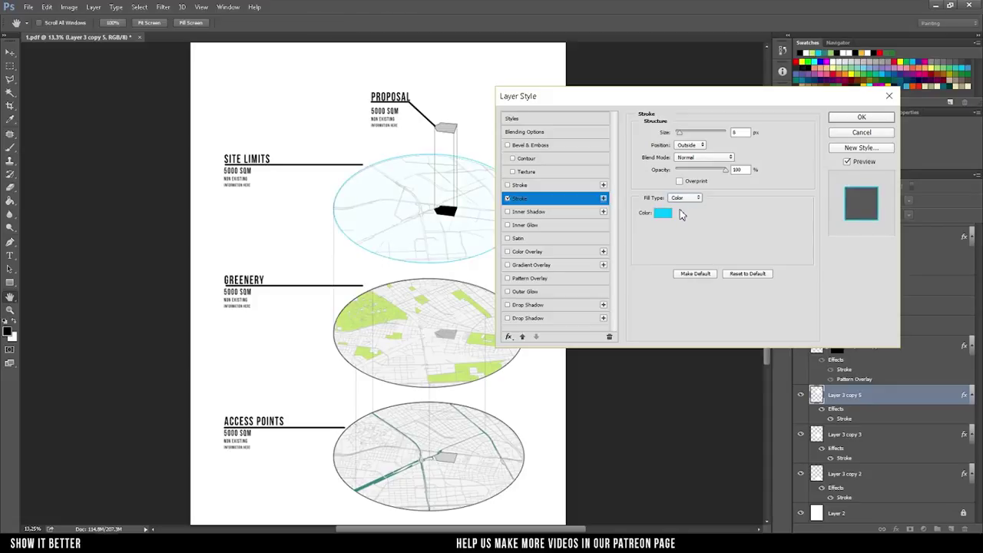
{"action": "left_click", "coordinate": [842, 119]}
- Undo a stray brush mark, switch the paint colour to white and enlarge the brush to 2240 px
{"action": "scroll", "coordinate": [430, 230], "scroll_direction": "up", "scroll_amount": 3}
{"action": "key", "text": "b"}
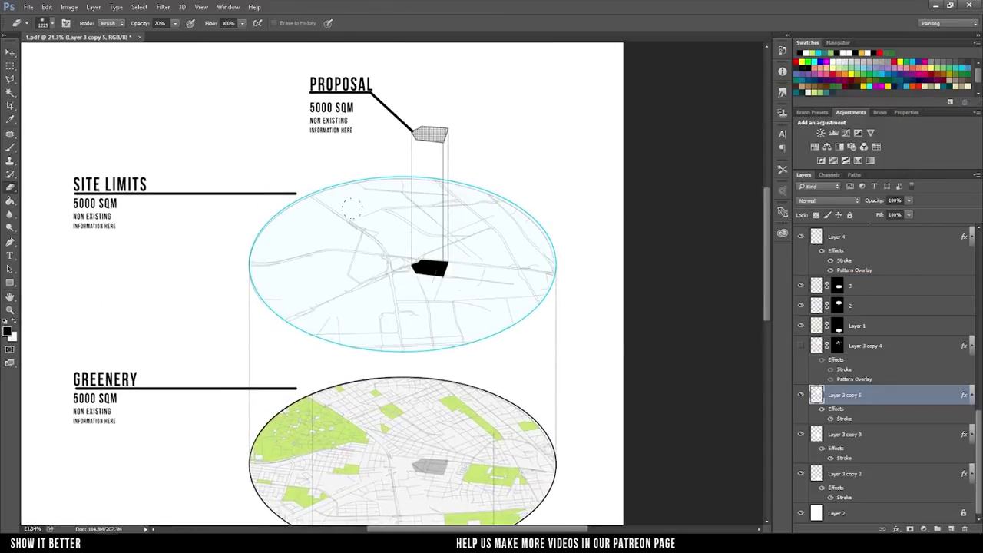
{"action": "key", "text": "b"}
{"action": "left_click_drag", "start_coordinate": [349, 254], "coordinate": [419, 254]}
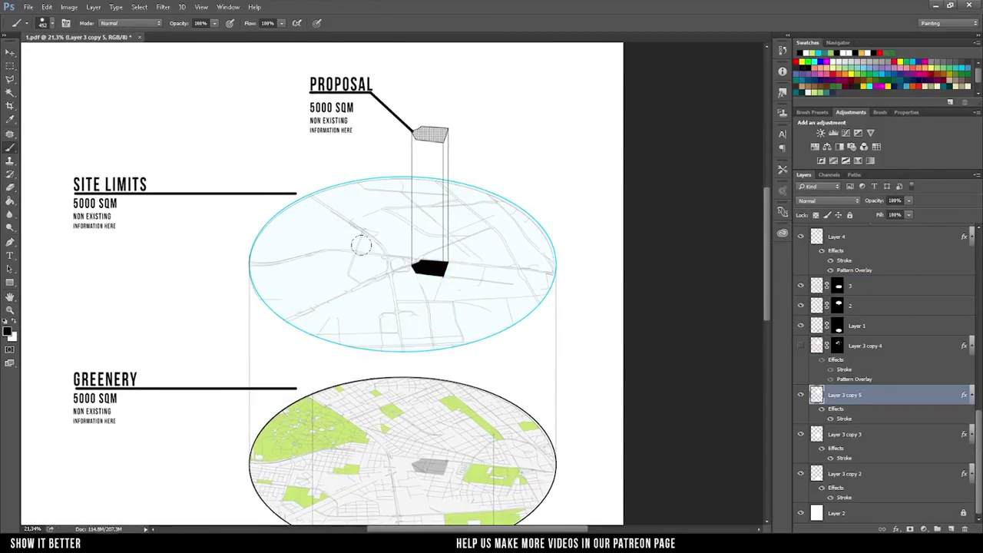
{"action": "key", "text": "e"}
{"action": "left_click", "coordinate": [361, 258]}
{"action": "key", "text": "ctrl+z"}
{"action": "key", "text": "ctrl+z"}
{"action": "key", "text": "ctrl+z"}
{"action": "key", "text": "b"}
{"action": "key", "text": "x"}
{"action": "scroll", "coordinate": [411, 209], "scroll_direction": "up", "scroll_amount": 1}
{"action": "right_click", "coordinate": [445, 186]}
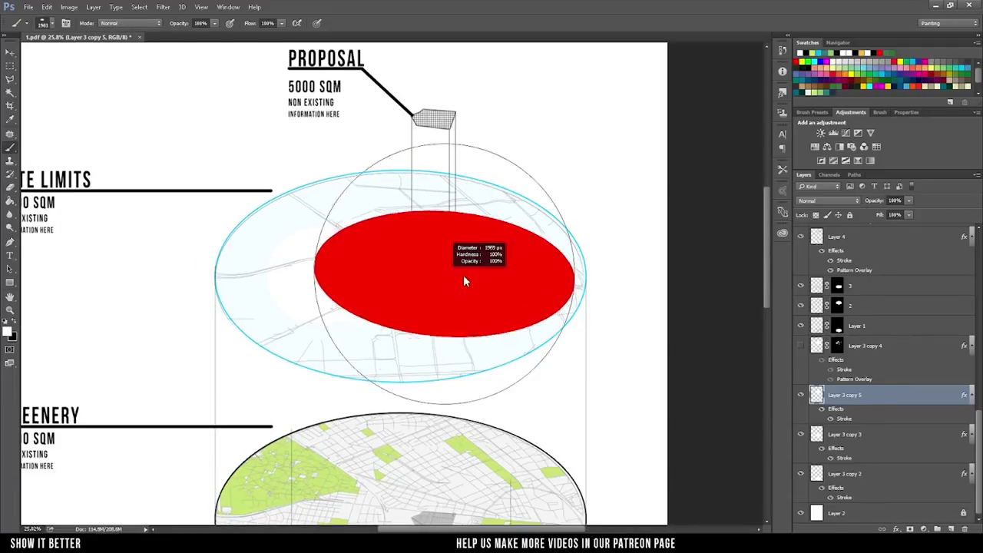
{"action": "right_click", "coordinate": [415, 186]}
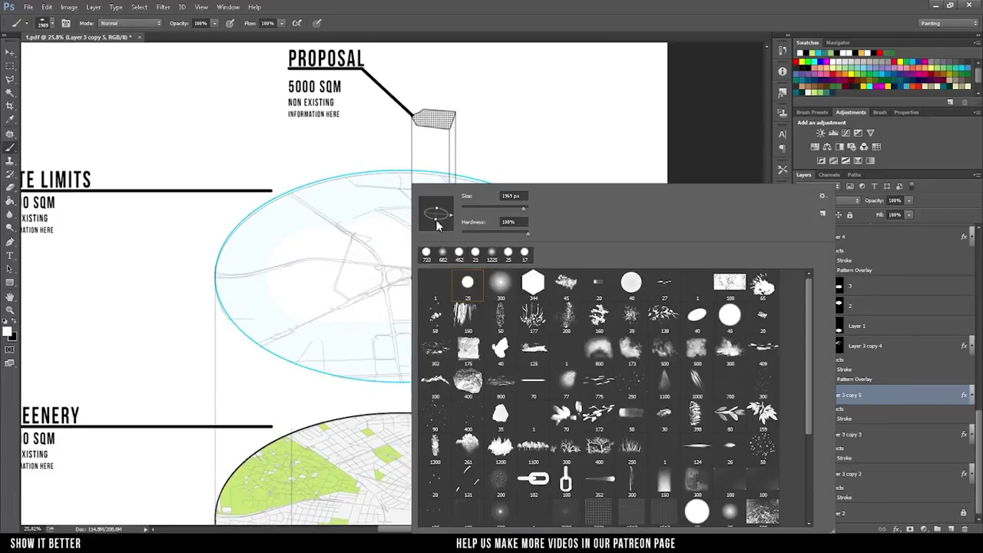
{"action": "key", "text": "Return"}
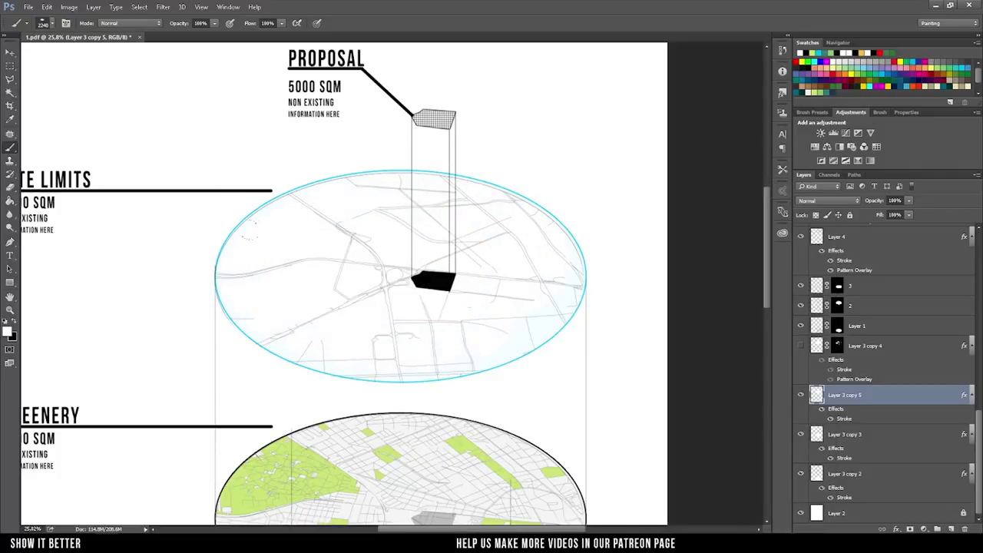
{"action": "scroll", "coordinate": [329, 279], "scroll_direction": "down", "scroll_amount": 2}
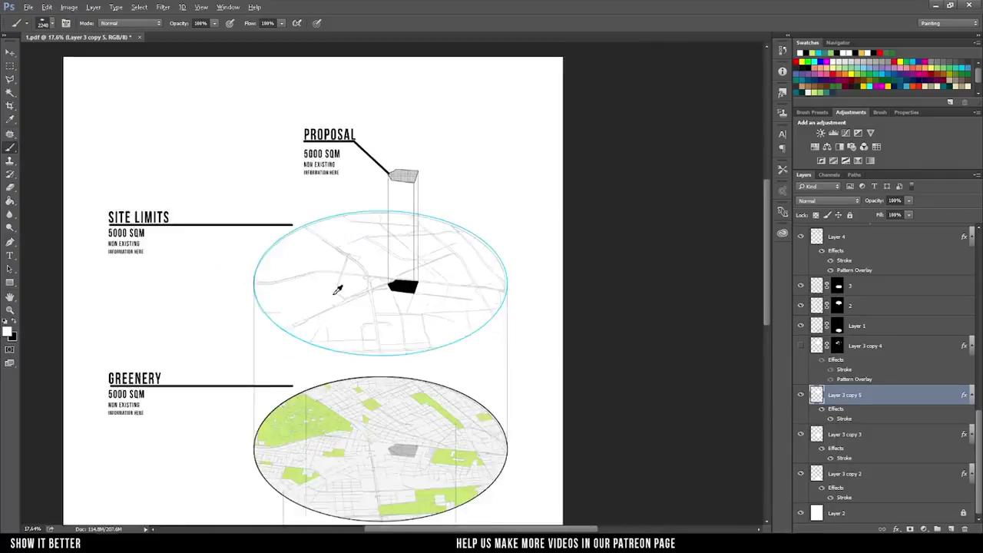
{"action": "scroll", "coordinate": [380, 290], "scroll_direction": "down", "scroll_amount": 1}
- Change the disc's Stroke thickness and colour to the sampled greenery green
{"action": "double_click", "coordinate": [843, 418]}
{"action": "left_click_drag", "start_coordinate": [683, 137], "coordinate": [685, 137]}
{"action": "left_click", "coordinate": [662, 212]}
{"action": "left_click", "coordinate": [415, 307]}
{"action": "left_click", "coordinate": [928, 127]}
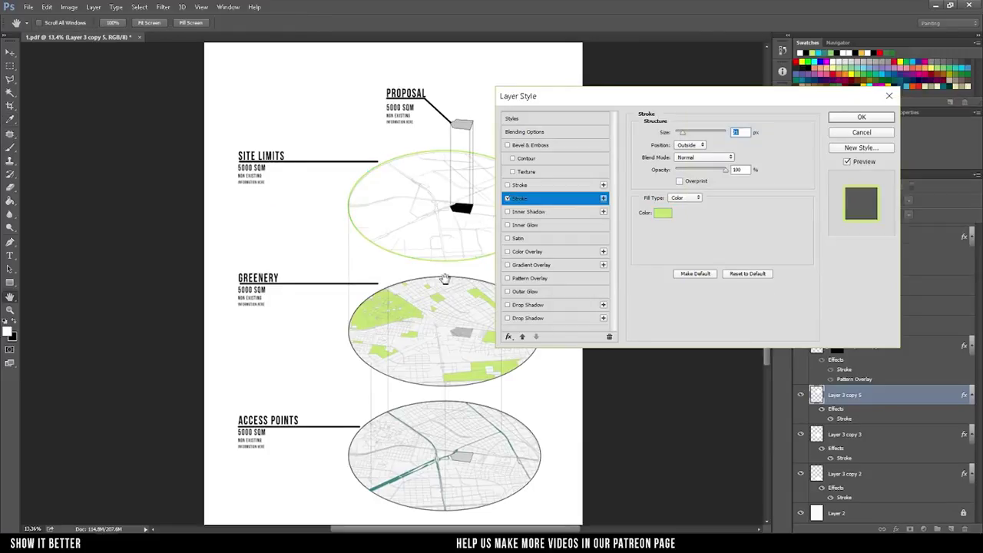
{"action": "left_click", "coordinate": [864, 121]}
- Give the proposal building top a greenery-green Stroke and Color Overlay
{"action": "double_click", "coordinate": [851, 268]}
{"action": "left_click", "coordinate": [530, 185]}
{"action": "left_click", "coordinate": [662, 213]}
{"action": "left_click", "coordinate": [403, 319]}
{"action": "left_click", "coordinate": [928, 127]}
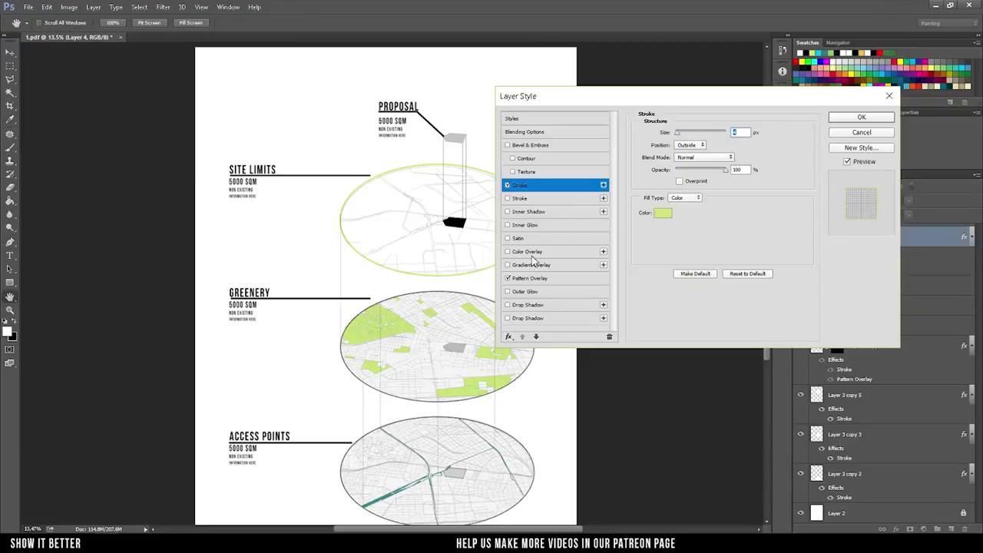
{"action": "left_click", "coordinate": [532, 278]}
{"action": "left_click", "coordinate": [527, 251]}
{"action": "left_click", "coordinate": [741, 132]}
{"action": "left_click", "coordinate": [394, 325]}
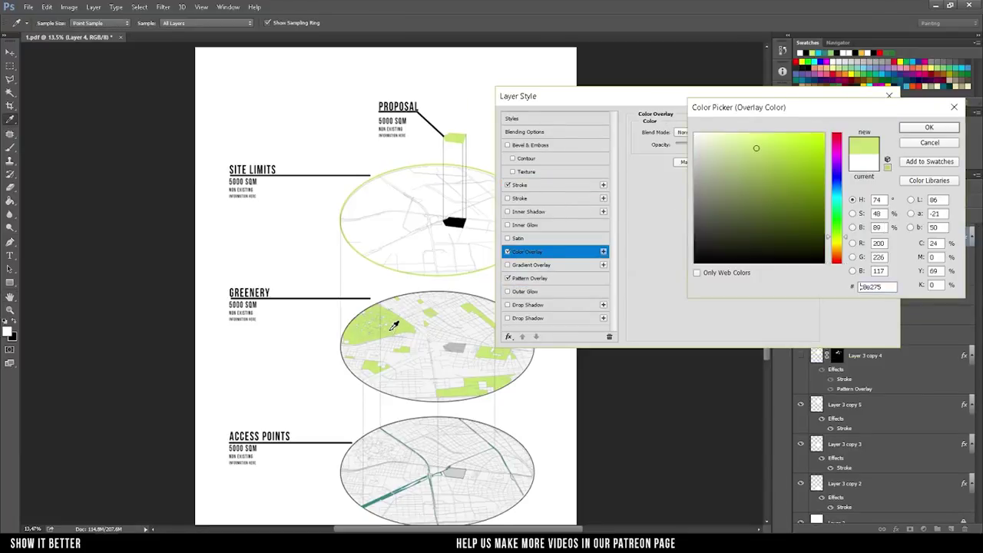
{"action": "left_click", "coordinate": [928, 127]}
{"action": "left_click", "coordinate": [860, 113]}
- Select the road map layer with the Move tool
{"action": "key", "text": "v"}
{"action": "scroll", "coordinate": [461, 307], "scroll_direction": "up", "scroll_amount": 1, "text": "alt"}
{"action": "left_click", "coordinate": [509, 427]}
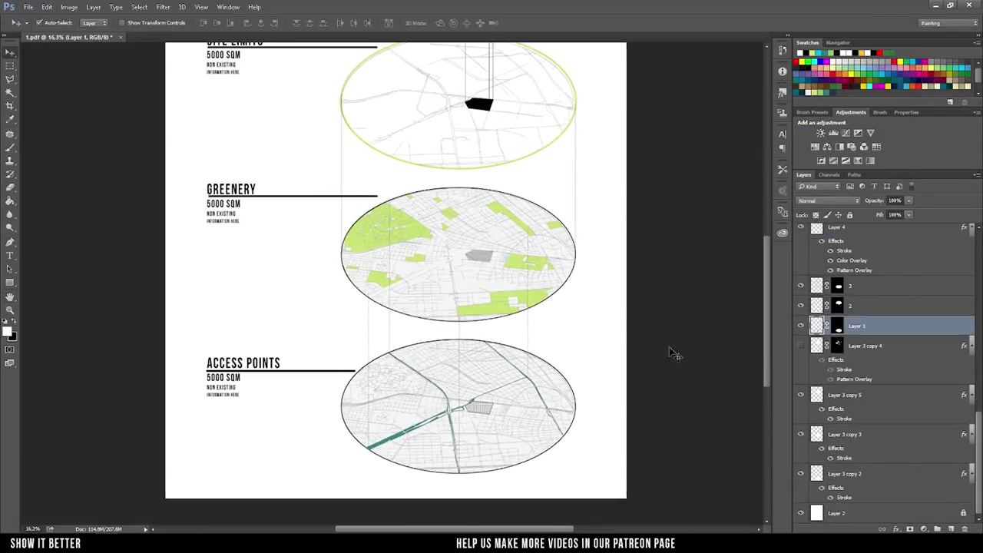
- Magic Wand the teal Access Points roads and colorize them green with Hue/Saturation, Hue 70
{"action": "key", "text": "w"}
{"action": "scroll", "coordinate": [401, 441], "scroll_direction": "up", "scroll_amount": 2, "text": "alt"}
{"action": "scroll", "coordinate": [399, 445], "scroll_direction": "up", "scroll_amount": 1}
{"action": "scroll", "coordinate": [387, 457], "scroll_direction": "up", "scroll_amount": 1, "text": "alt"}
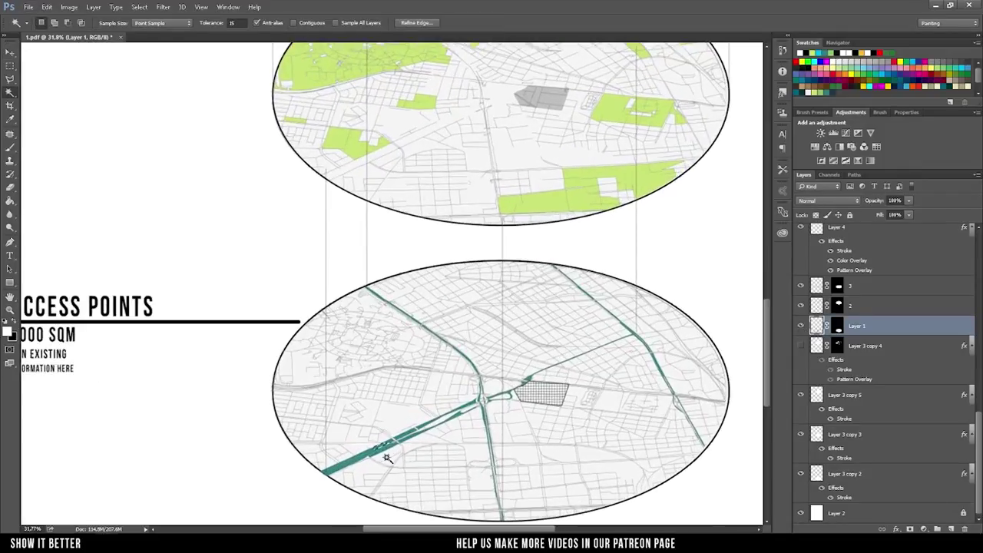
{"action": "left_click", "coordinate": [369, 461]}
{"action": "scroll", "coordinate": [369, 461], "scroll_direction": "down", "scroll_amount": 3, "text": "alt"}
{"action": "scroll", "coordinate": [384, 384], "scroll_direction": "up", "scroll_amount": 1, "text": "alt"}
{"action": "left_click", "coordinate": [827, 146]}
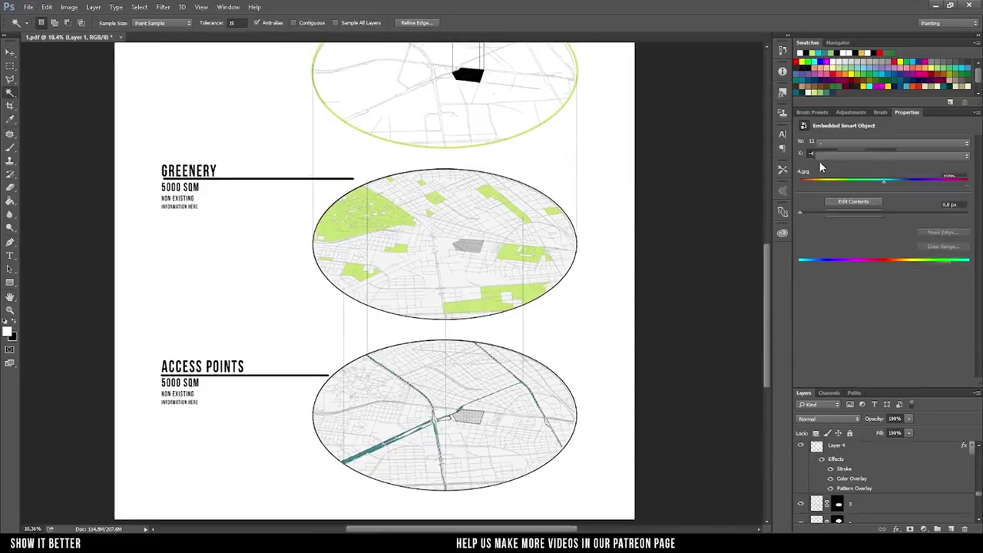
{"action": "left_click", "coordinate": [847, 238]}
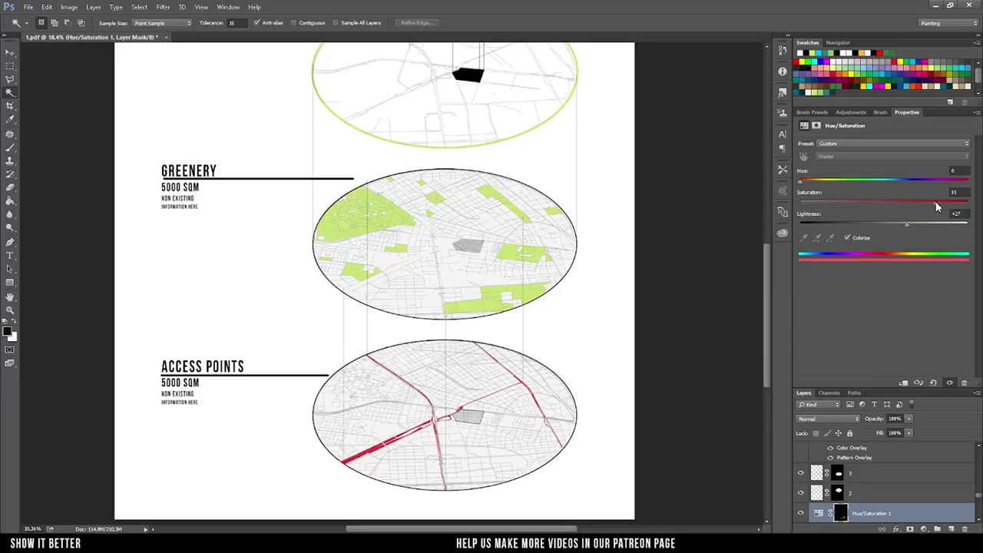
{"action": "left_click_drag", "start_coordinate": [840, 178], "coordinate": [832, 182]}
{"action": "left_click", "coordinate": [10, 52]}
{"action": "scroll", "coordinate": [384, 307], "scroll_direction": "down", "scroll_amount": 3, "text": "alt"}
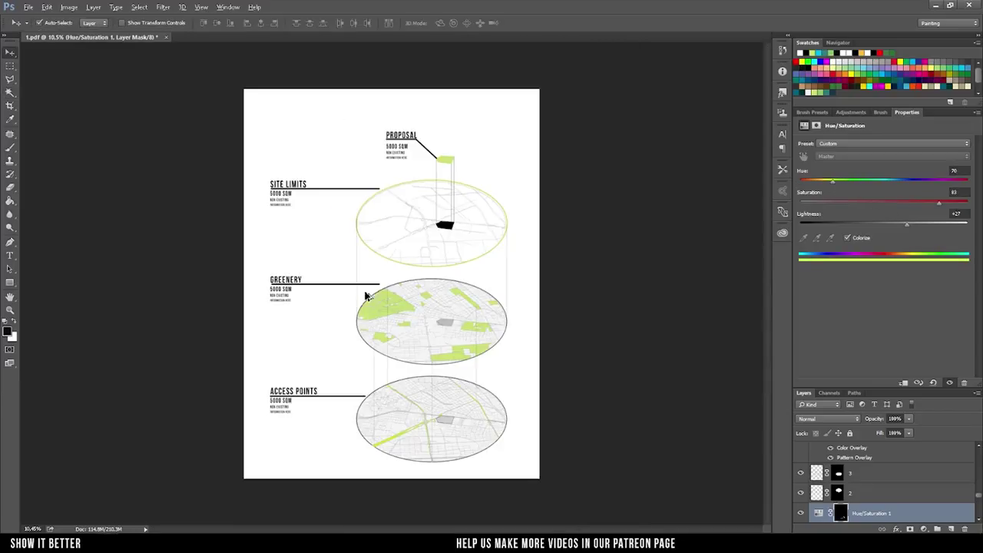
{"action": "scroll", "coordinate": [373, 300], "scroll_direction": "up", "scroll_amount": 1, "text": "alt"}
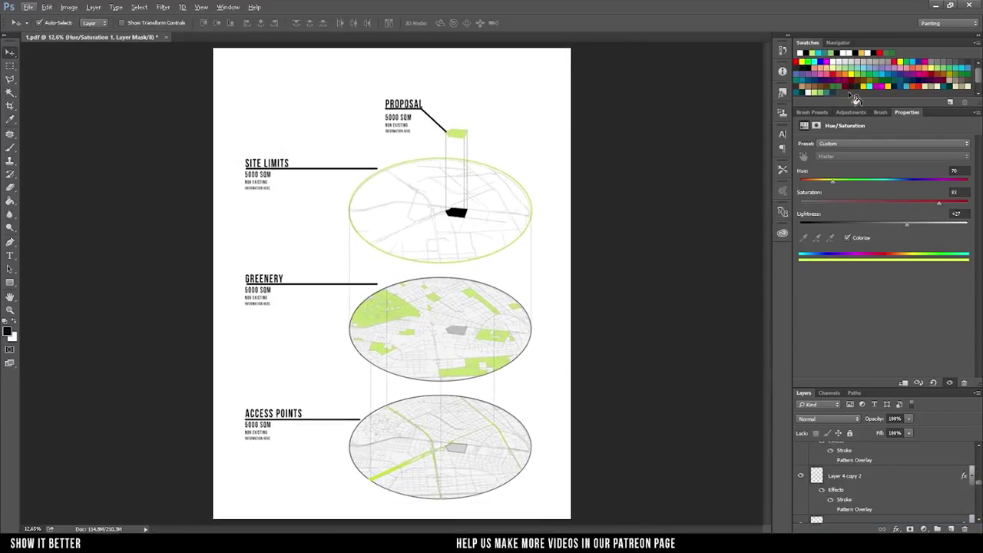
- Add a new empty layer and switch to the Brush tool to check brush tips
{"action": "key", "text": "ctrl+shift+alt+n"}
{"action": "key", "text": "b"}
{"action": "right_click", "coordinate": [459, 322]}
{"action": "scroll", "coordinate": [660, 384], "scroll_direction": "down", "scroll_amount": 2}
{"action": "key", "text": "Escape"}
- Set a 60 px brush and sample the park green as the paint colour
{"action": "scroll", "coordinate": [389, 317], "scroll_direction": "up", "scroll_amount": 3, "text": "alt"}
{"action": "scroll", "coordinate": [389, 316], "scroll_direction": "up", "scroll_amount": 2, "text": "alt"}
{"action": "left_click_drag", "start_coordinate": [326, 319], "coordinate": [321, 322]}
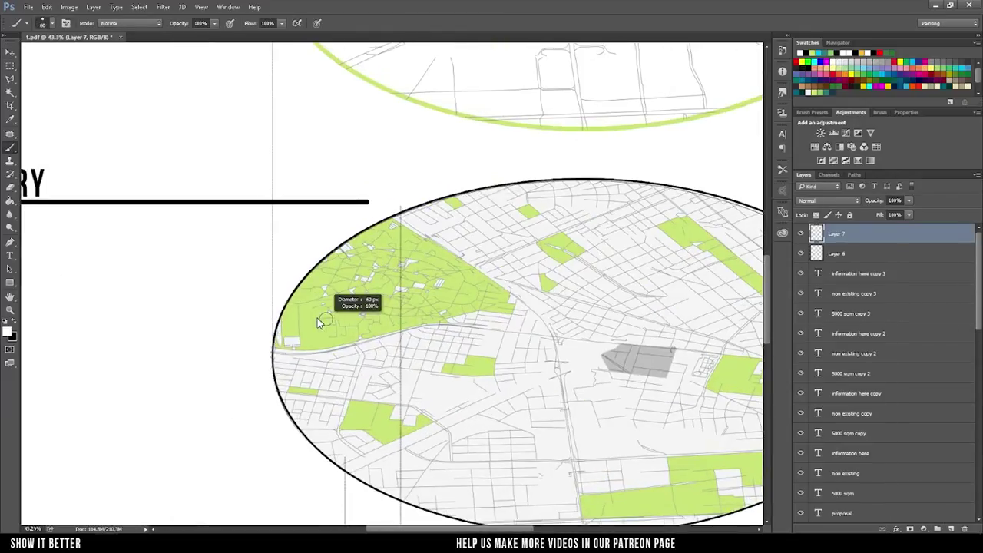
{"action": "key", "text": "i"}
{"action": "left_click", "coordinate": [321, 330]}
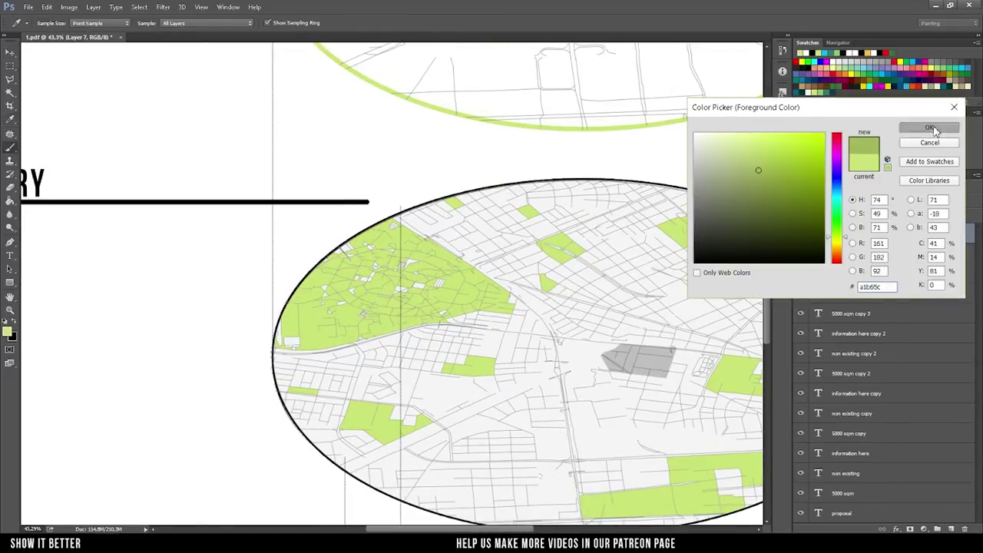
{"action": "left_click", "coordinate": [930, 127]}
{"action": "key", "text": "b"}
- Enable brush Scattering with Count Jitter at 85%
{"action": "key", "text": "F5"}
{"action": "left_click", "coordinate": [883, 112]}
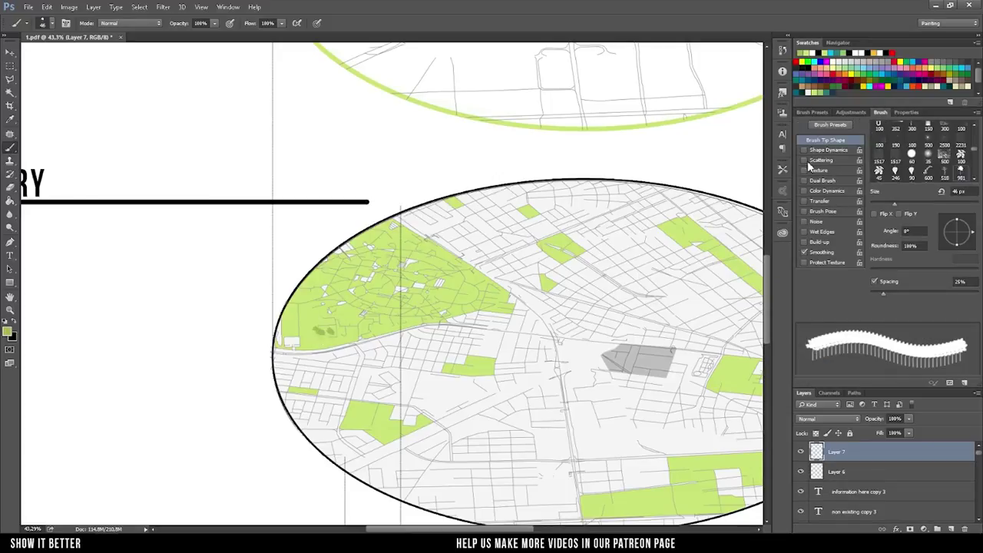
{"action": "left_click", "coordinate": [820, 159]}
{"action": "left_click_drag", "start_coordinate": [911, 202], "coordinate": [963, 199]}
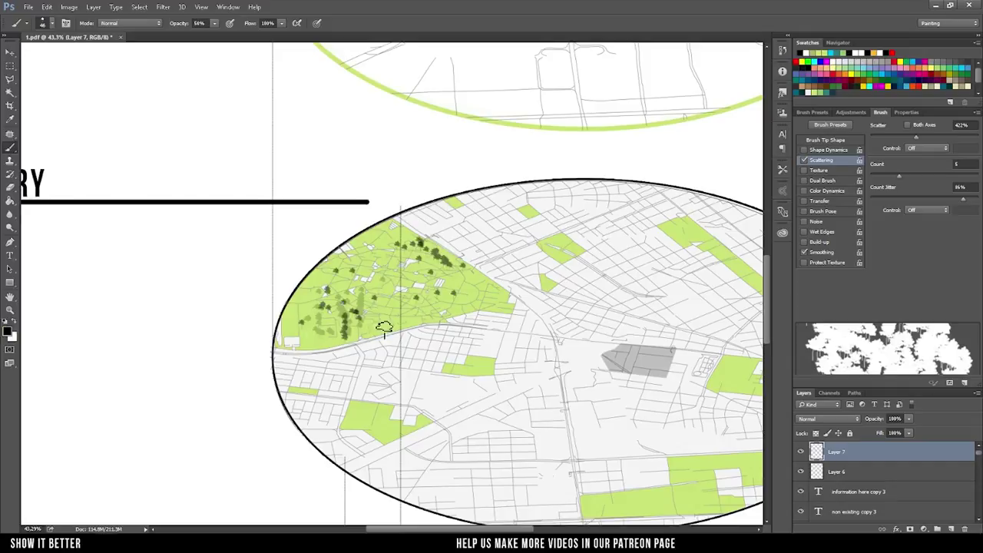
- Paint scattered tree stamps over the Greenery parks and adjust the brush tip
{"action": "left_click", "coordinate": [480, 372]}
{"action": "scroll", "coordinate": [493, 451], "scroll_direction": "right", "scroll_amount": 3}
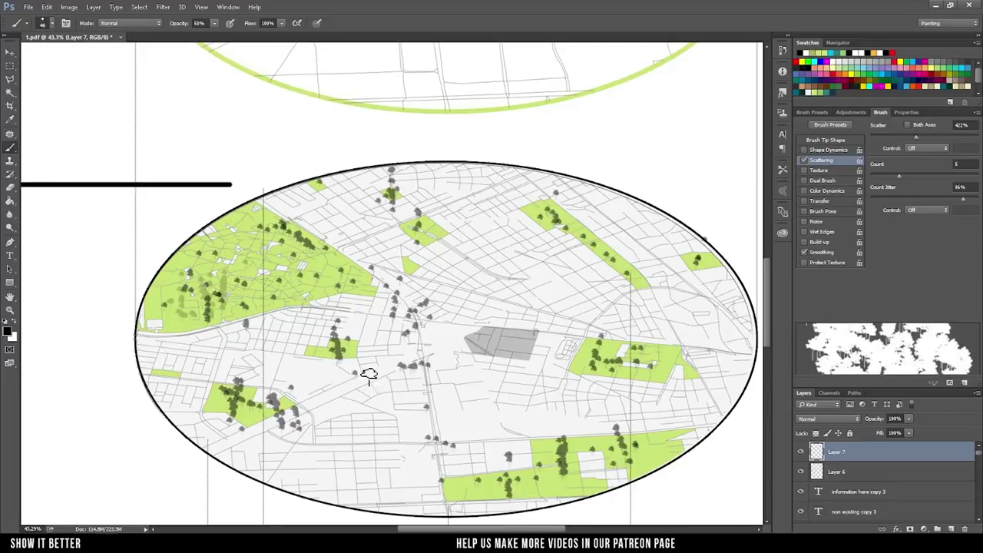
{"action": "scroll", "coordinate": [629, 337], "scroll_direction": "down", "scroll_amount": 5}
{"action": "scroll", "coordinate": [394, 399], "scroll_direction": "up", "scroll_amount": 3}
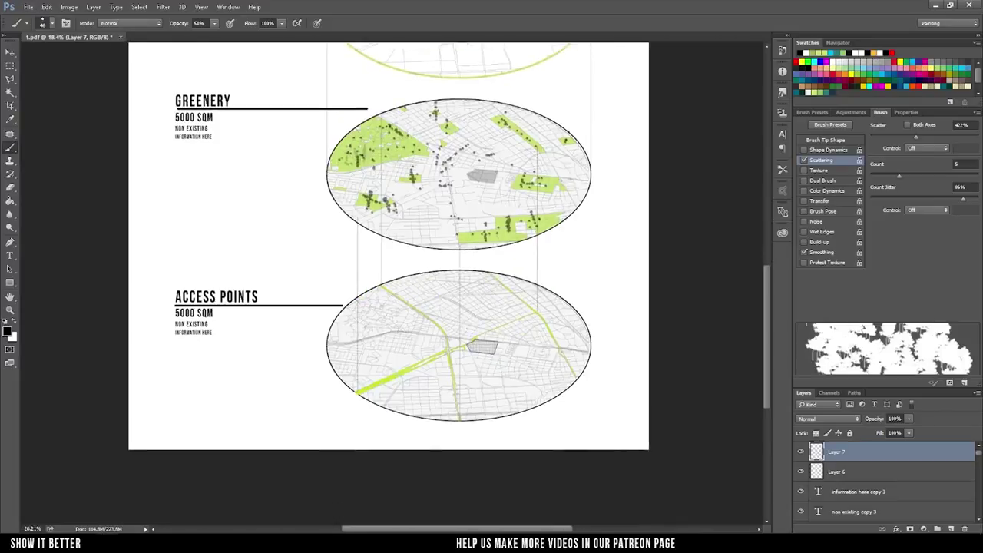
{"action": "right_click", "coordinate": [496, 308]}
{"action": "left_click_drag", "start_coordinate": [897, 416], "coordinate": [891, 355]}
{"action": "key", "text": "Return"}
{"action": "scroll", "coordinate": [418, 337], "scroll_direction": "down", "scroll_amount": 3}
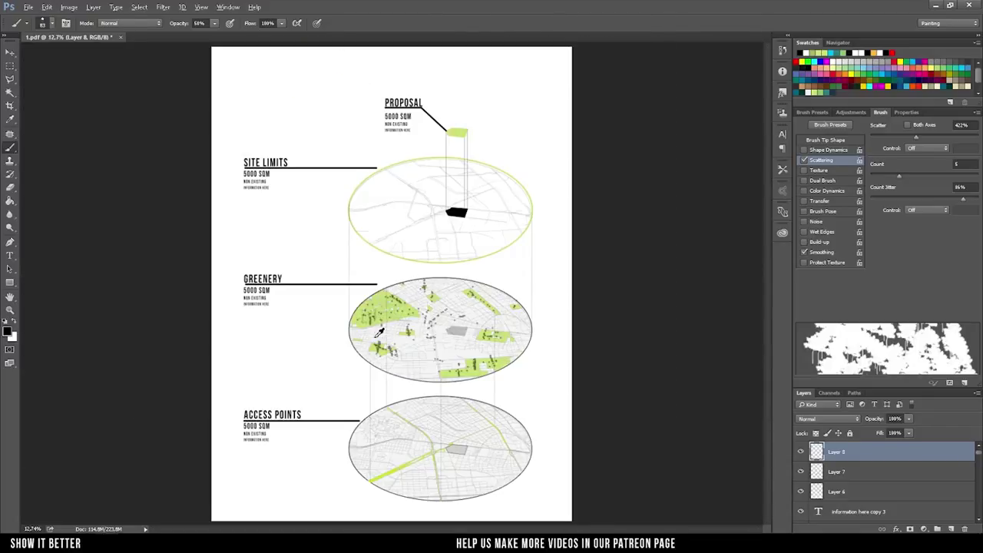
- Pick a hard round brush and sketch the slanted-roof building outline over the Proposal block
{"action": "right_click", "coordinate": [562, 312]}
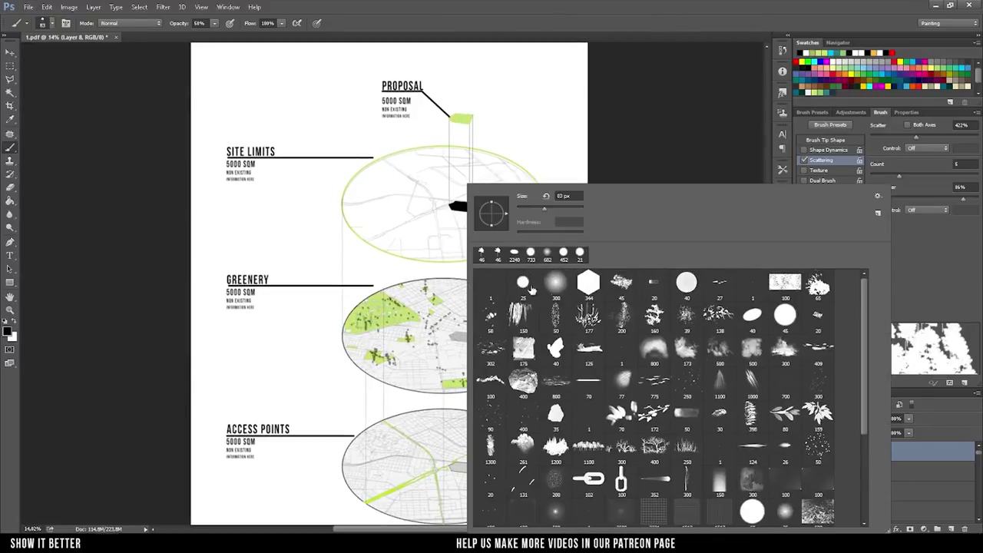
{"action": "left_click", "coordinate": [509, 281]}
{"action": "key", "text": "Return"}
{"action": "scroll", "coordinate": [476, 200], "scroll_direction": "up", "scroll_amount": 5}
{"action": "scroll", "coordinate": [465, 189], "scroll_direction": "up", "scroll_amount": 1}
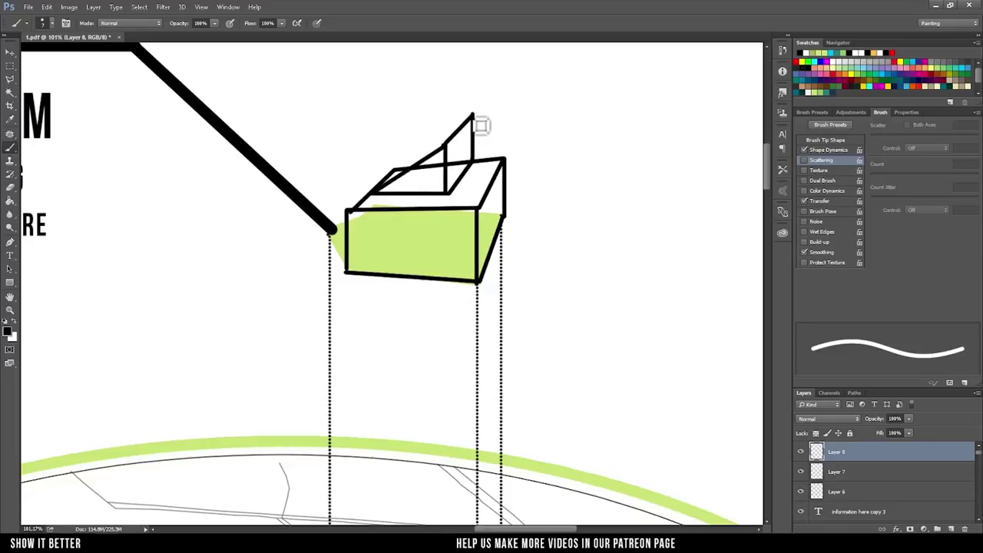
{"action": "scroll", "coordinate": [481, 126], "scroll_direction": "down", "scroll_amount": 3}
{"action": "scroll", "coordinate": [481, 126], "scroll_direction": "down", "scroll_amount": 4}
{"action": "scroll", "coordinate": [417, 181], "scroll_direction": "up", "scroll_amount": 3}
{"action": "scroll", "coordinate": [417, 181], "scroll_direction": "up", "scroll_amount": 2}
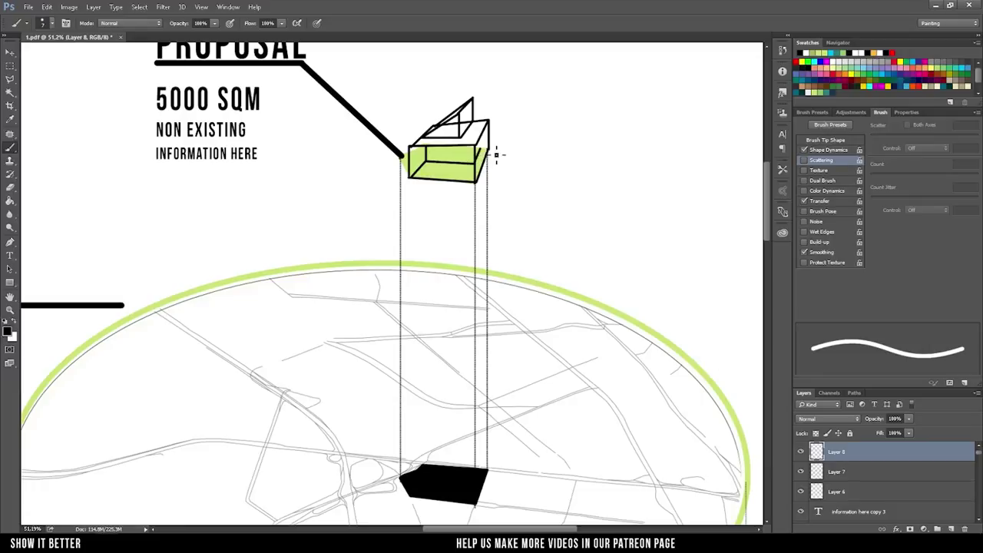
{"action": "scroll", "coordinate": [482, 143], "scroll_direction": "down", "scroll_amount": 4}
{"action": "scroll", "coordinate": [414, 415], "scroll_direction": "up", "scroll_amount": 3}
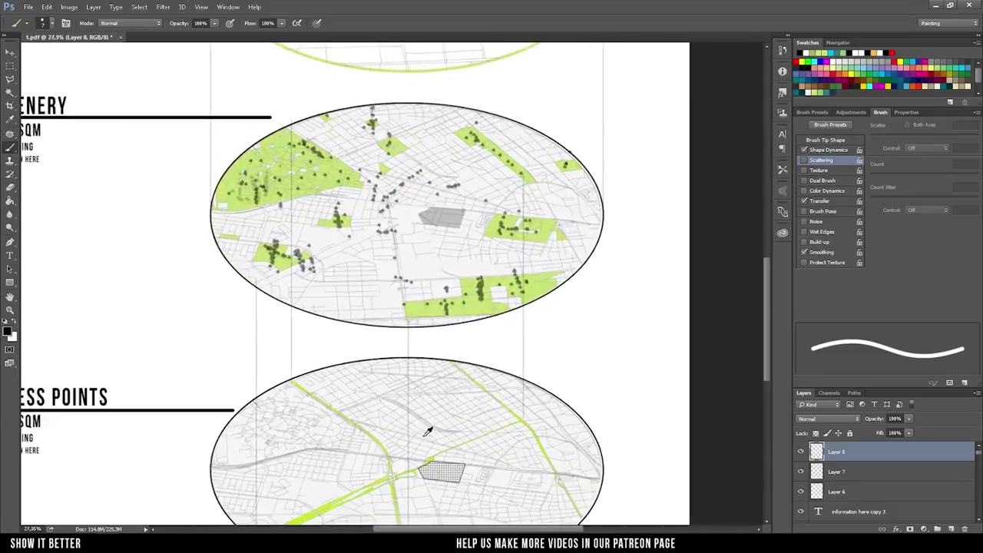
{"action": "scroll", "coordinate": [469, 387], "scroll_direction": "up", "scroll_amount": 2}
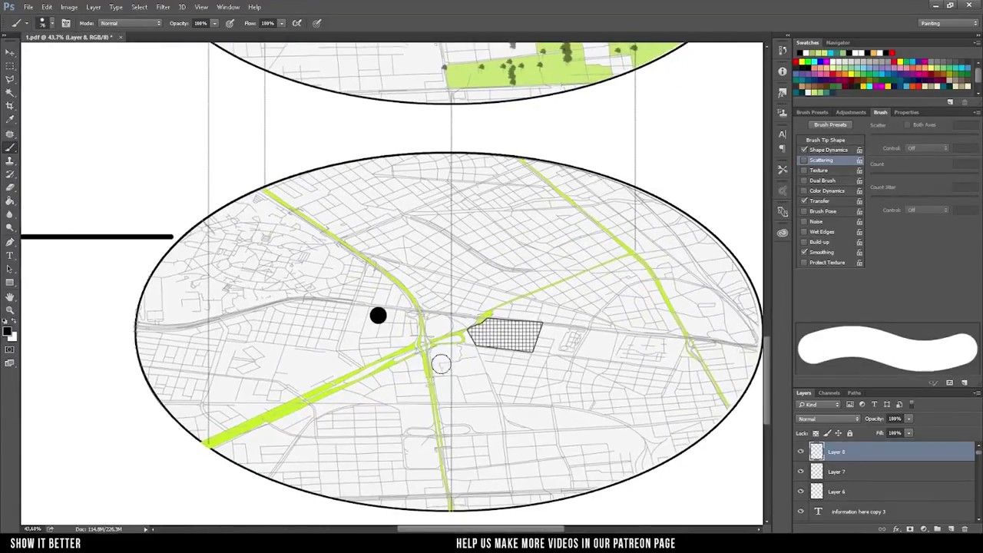
- Try brush tip 775, then settle on a speckled scatter brush at 250 px
{"action": "right_click", "coordinate": [434, 275]}
{"action": "double_click", "coordinate": [626, 381]}
{"action": "right_click", "coordinate": [490, 338]}
{"action": "scroll", "coordinate": [678, 420], "scroll_direction": "down", "scroll_amount": 2}
{"action": "scroll", "coordinate": [678, 420], "scroll_direction": "down", "scroll_amount": 1}
{"action": "scroll", "coordinate": [678, 419], "scroll_direction": "down", "scroll_amount": 2}
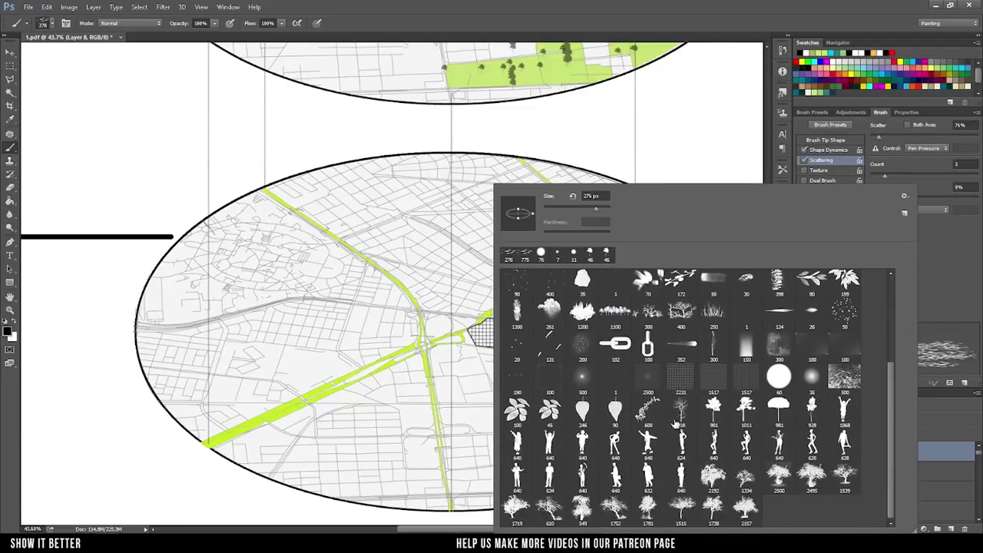
{"action": "scroll", "coordinate": [673, 418], "scroll_direction": "up", "scroll_amount": 5}
{"action": "double_click", "coordinate": [725, 391]}
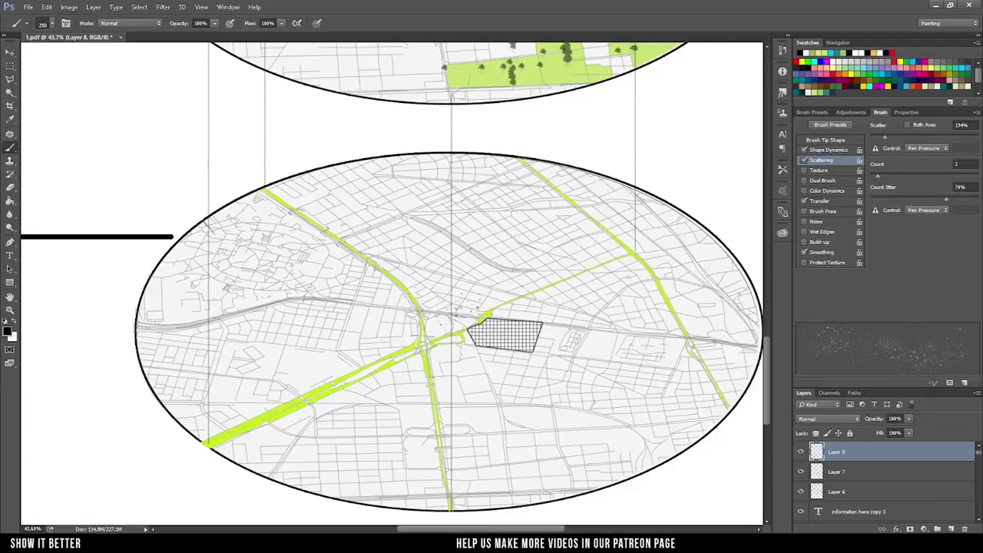
{"action": "scroll", "coordinate": [483, 343], "scroll_direction": "down", "scroll_amount": 1}
{"action": "scroll", "coordinate": [410, 300], "scroll_direction": "down", "scroll_amount": 7}
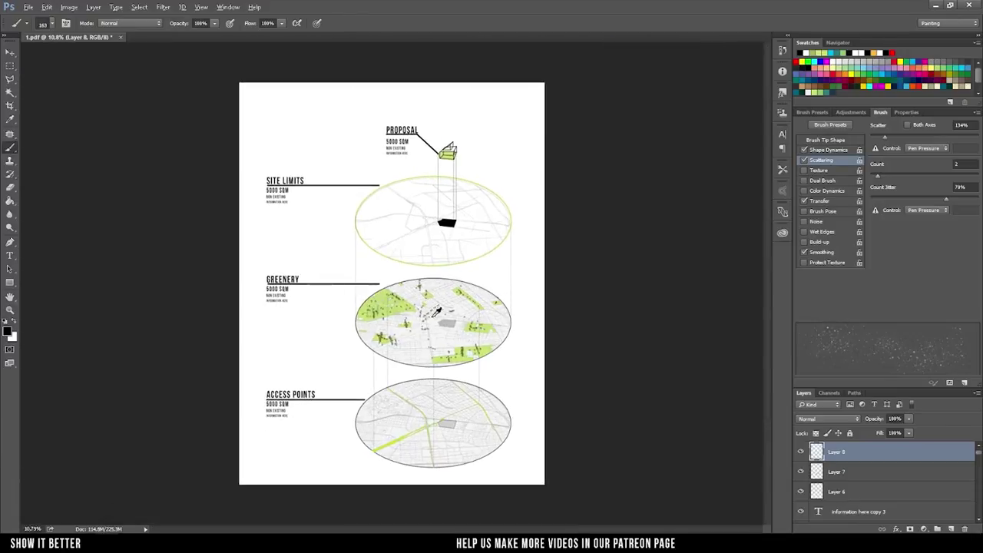
{"action": "left_click", "coordinate": [11, 53]}
{"action": "left_click", "coordinate": [603, 252]}
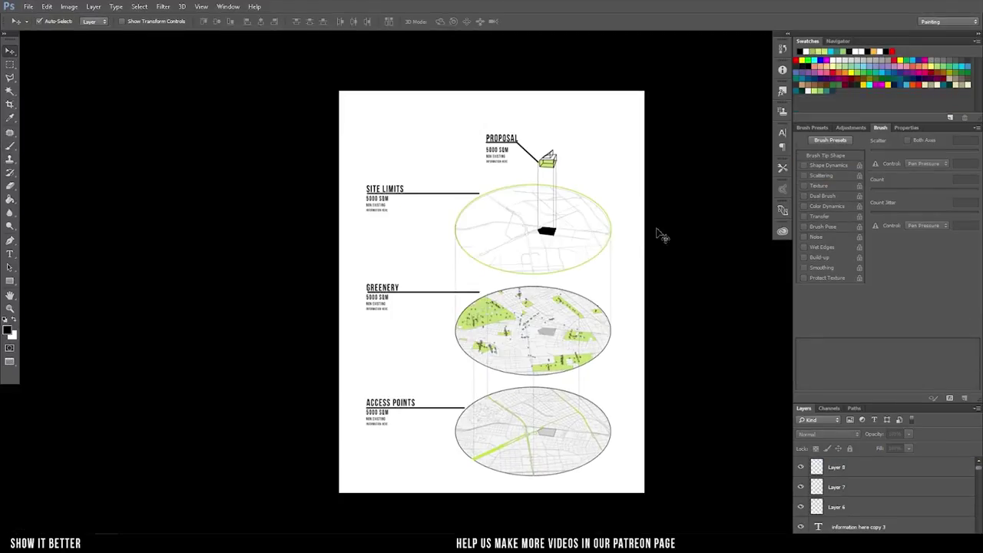